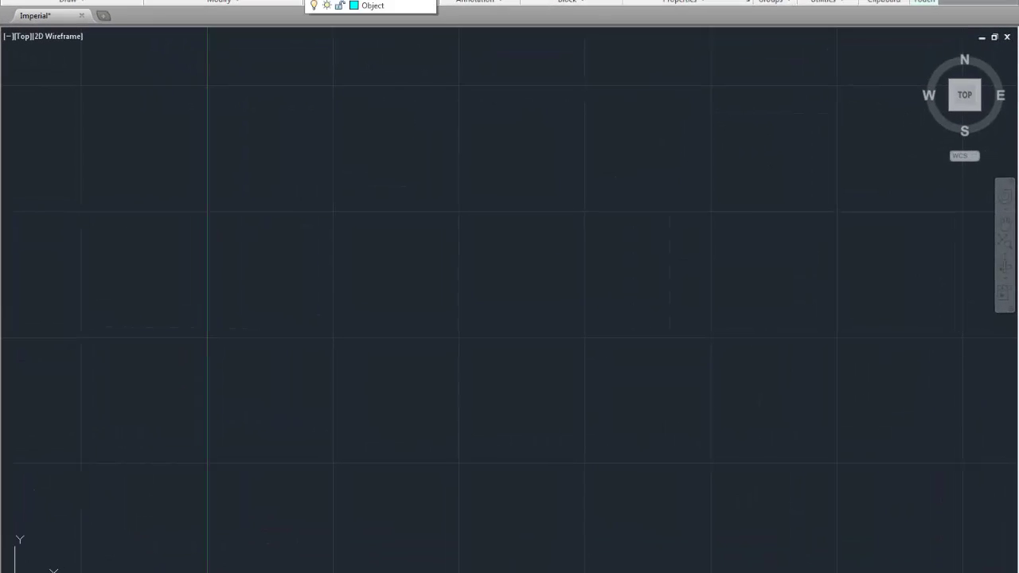
On the Construction layer, draw a horizontal and a vertical construction line crossing at about 1, 1
{"action": "left_click", "coordinate": [374, 4]}
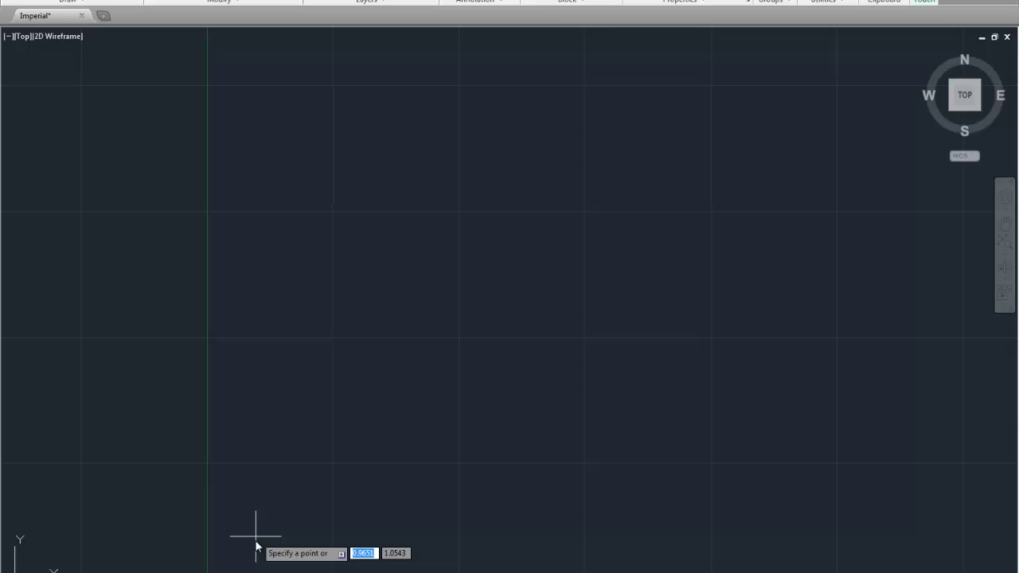
{"action": "left_click", "coordinate": [256, 541]}
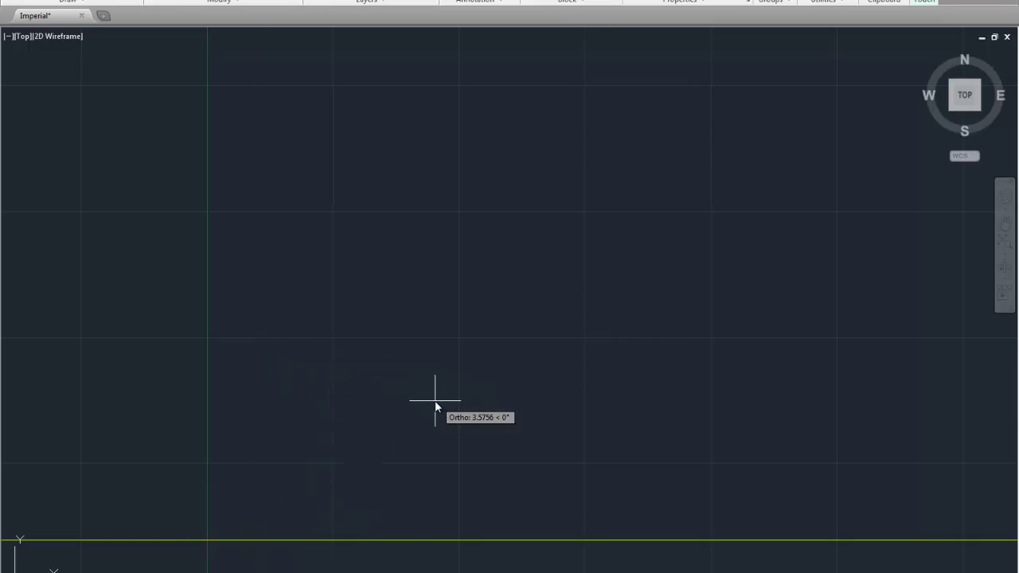
{"action": "left_click", "coordinate": [329, 303]}
{"action": "left_click", "coordinate": [626, 499]}
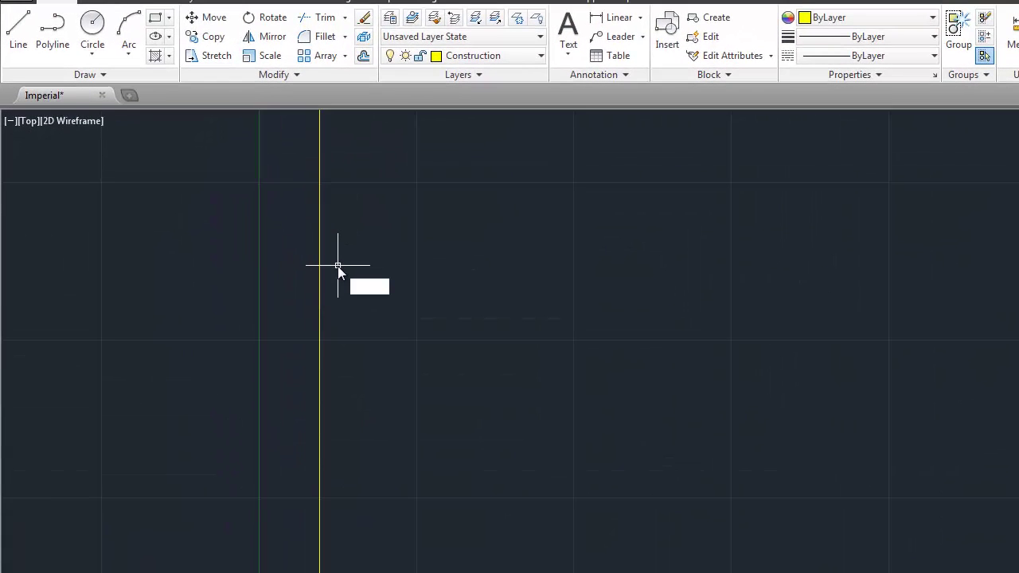
Offset the vertical construction line 4 units to its right to mark the front view's width
{"action": "type", "text": "offset"}
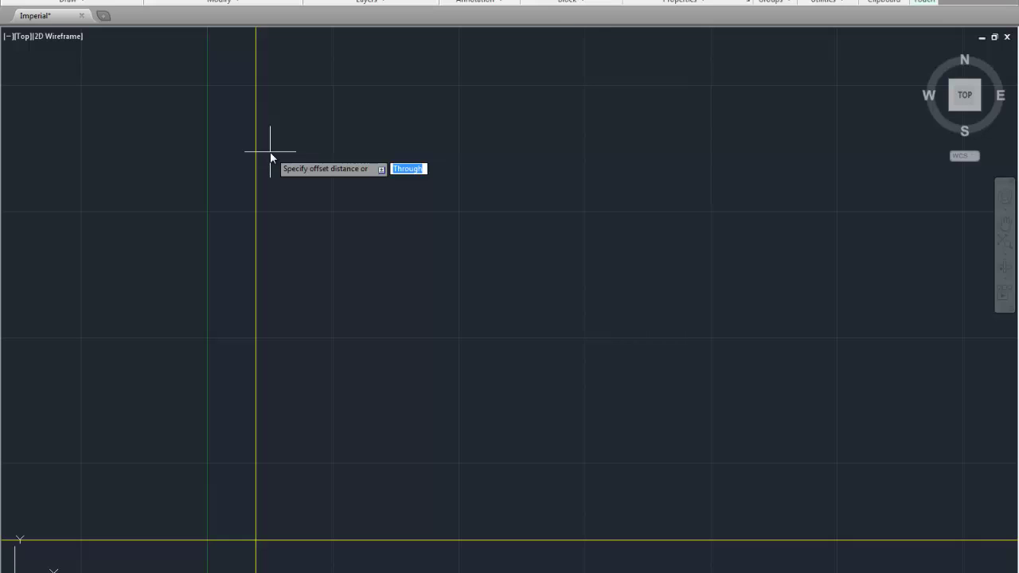
{"action": "type", "text": "6"}
{"action": "key", "text": "Return"}
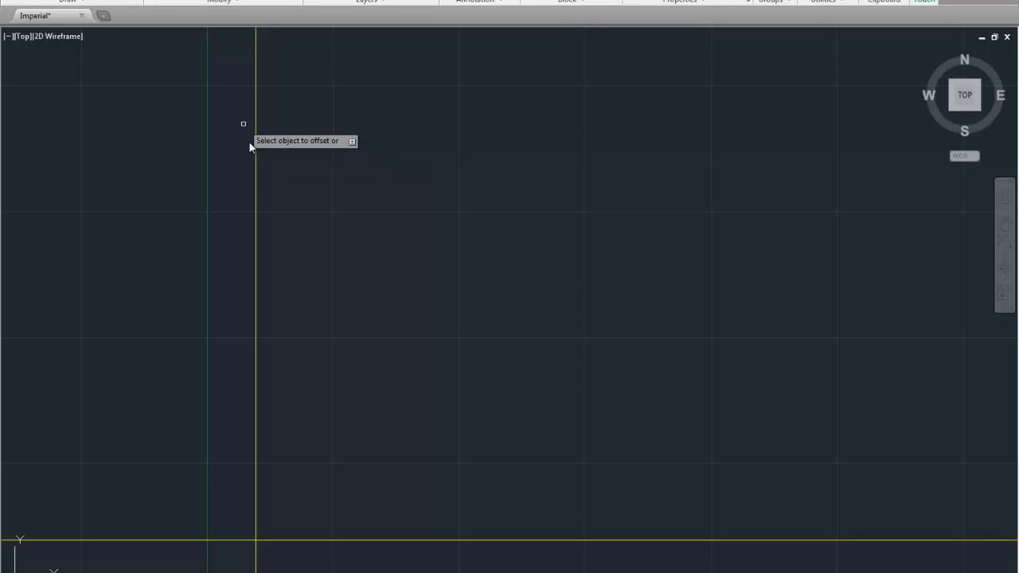
{"action": "left_click", "coordinate": [257, 195]}
{"action": "left_click", "coordinate": [485, 186]}
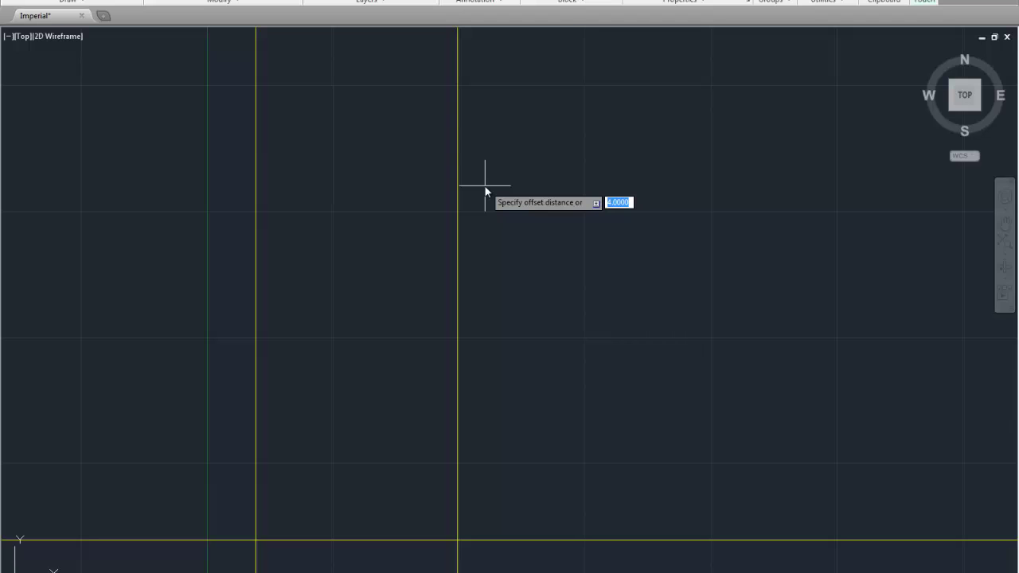
Offset the second vertical construction line 1.25 units to the right as spacing between the views
{"action": "type", "text": "1.5"}
{"action": "key", "text": "Return"}
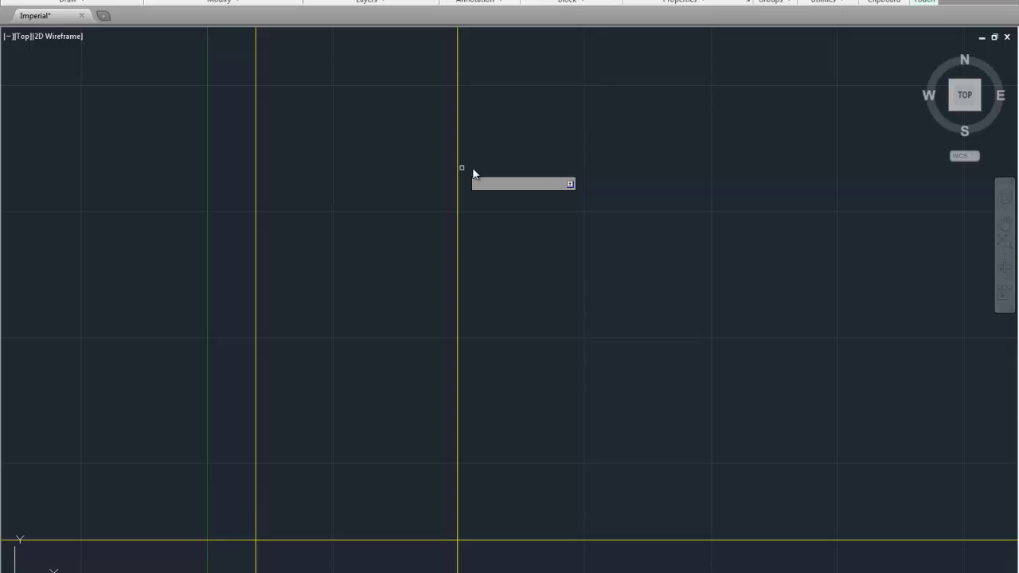
{"action": "left_click", "coordinate": [458, 197]}
{"action": "left_click", "coordinate": [570, 195]}
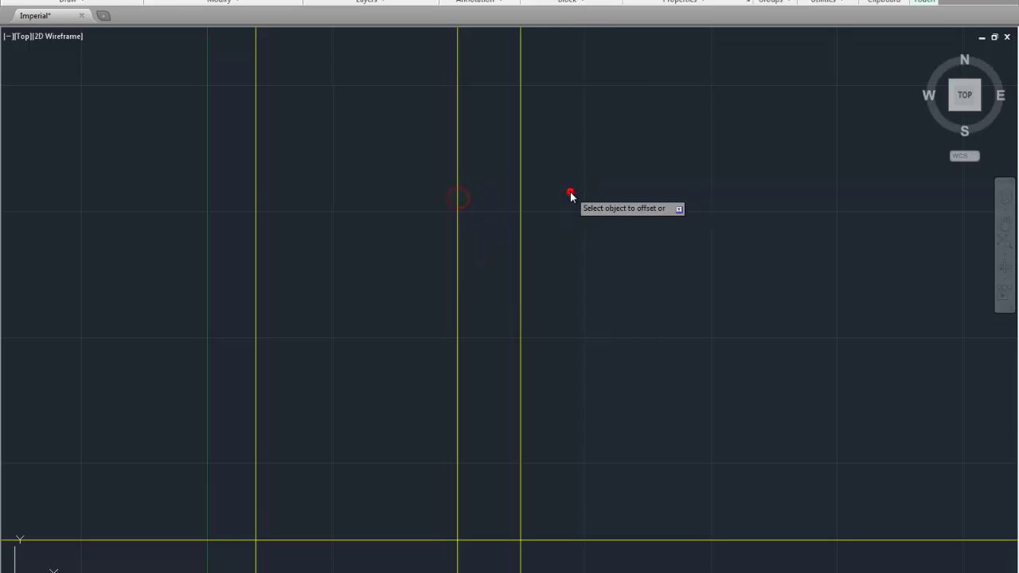
{"action": "key", "text": "Return"}
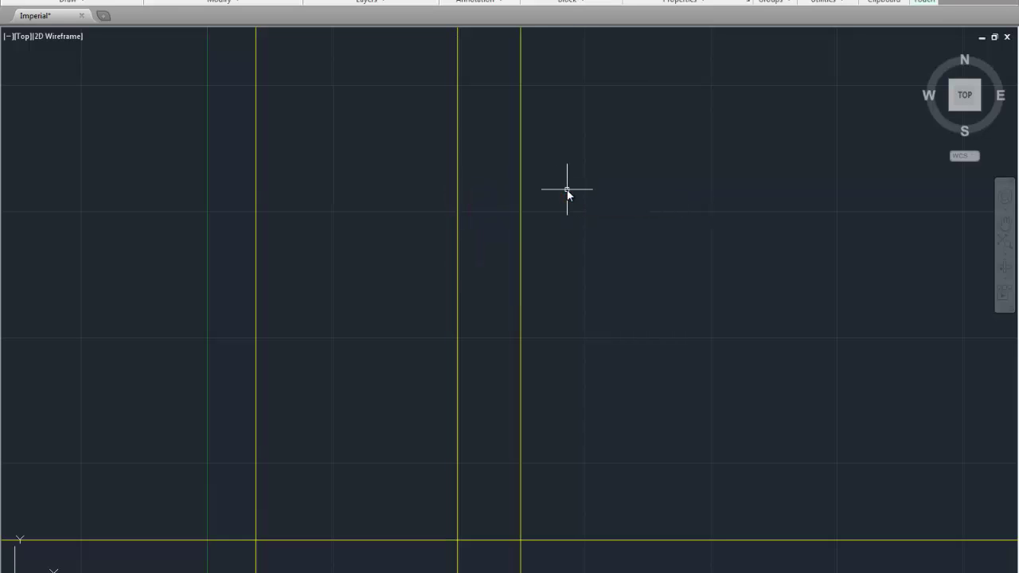
Offset the third vertical construction line 1.5 units to the right to mark the side view's depth
{"action": "key", "text": "Return"}
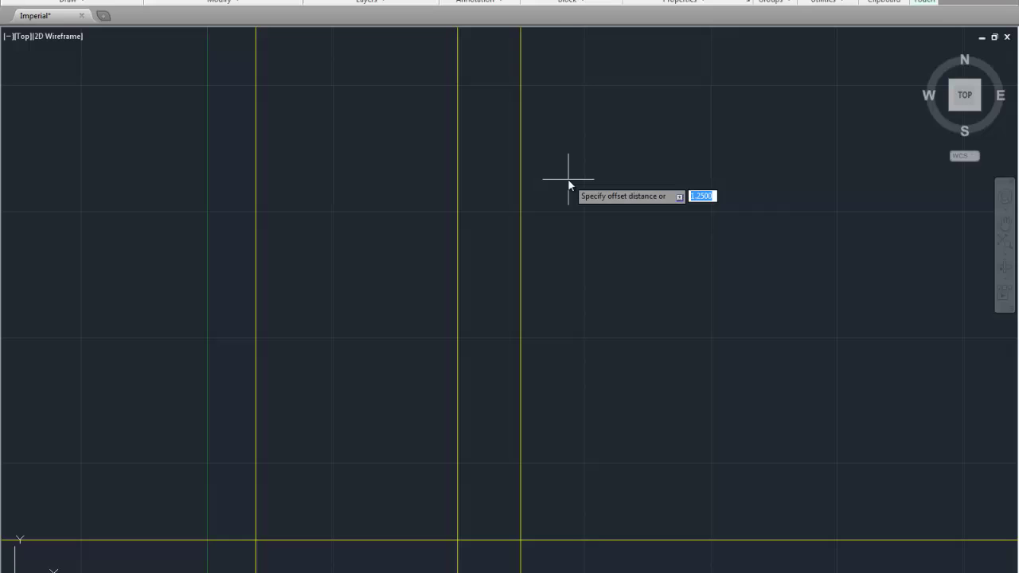
{"action": "type", "text": "1.5"}
{"action": "key", "text": "Return"}
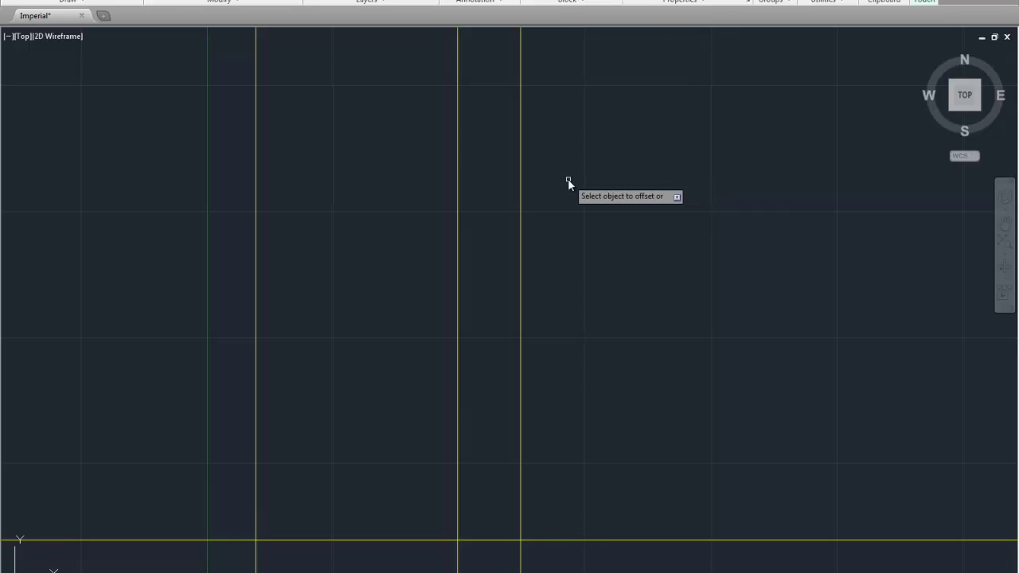
{"action": "left_click", "coordinate": [521, 211]}
{"action": "left_click", "coordinate": [720, 205]}
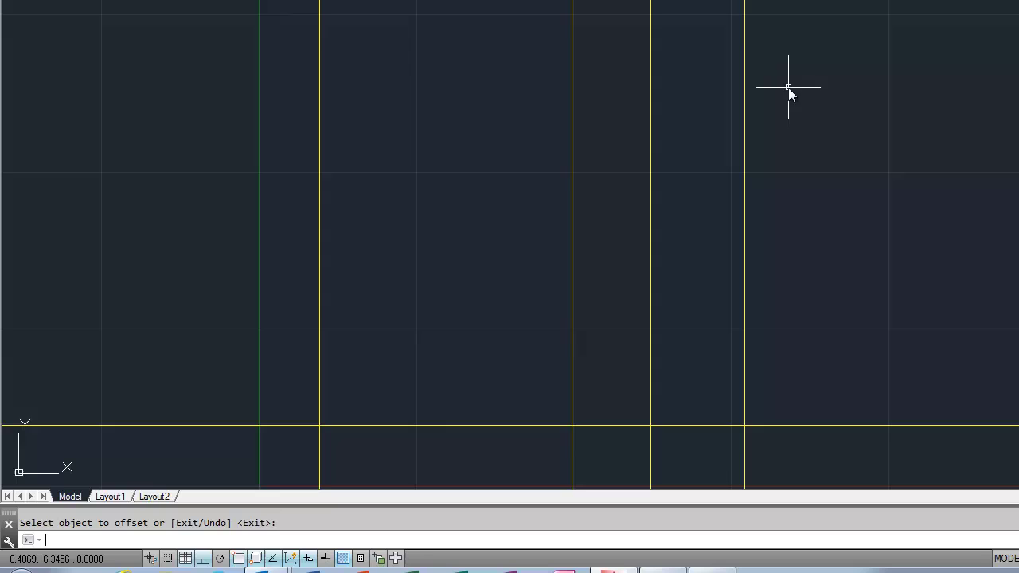
Offset the horizontal construction line 3.5 units upward to mark the front view's height
{"action": "right_click", "coordinate": [383, 89]}
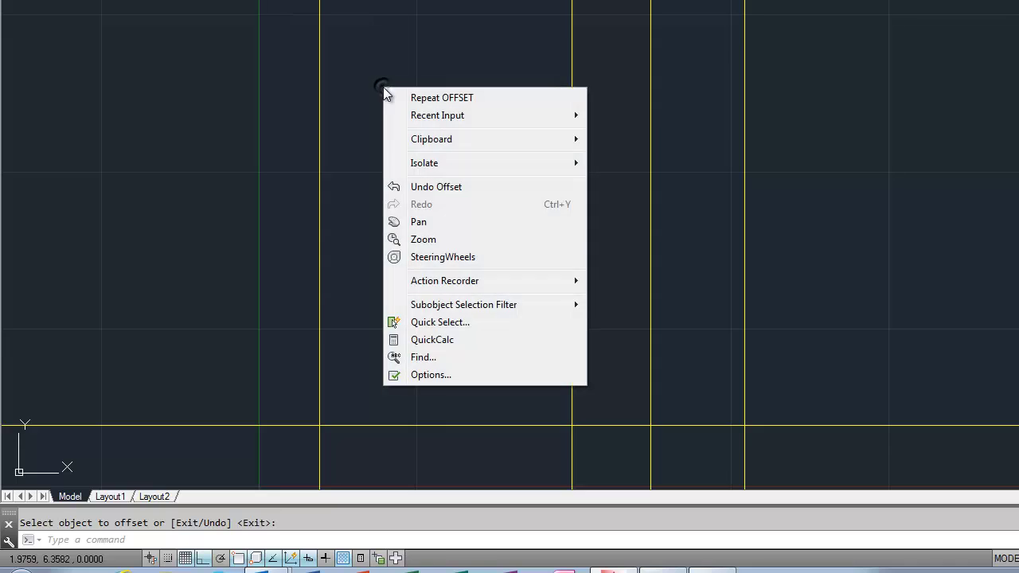
{"action": "left_click", "coordinate": [443, 97]}
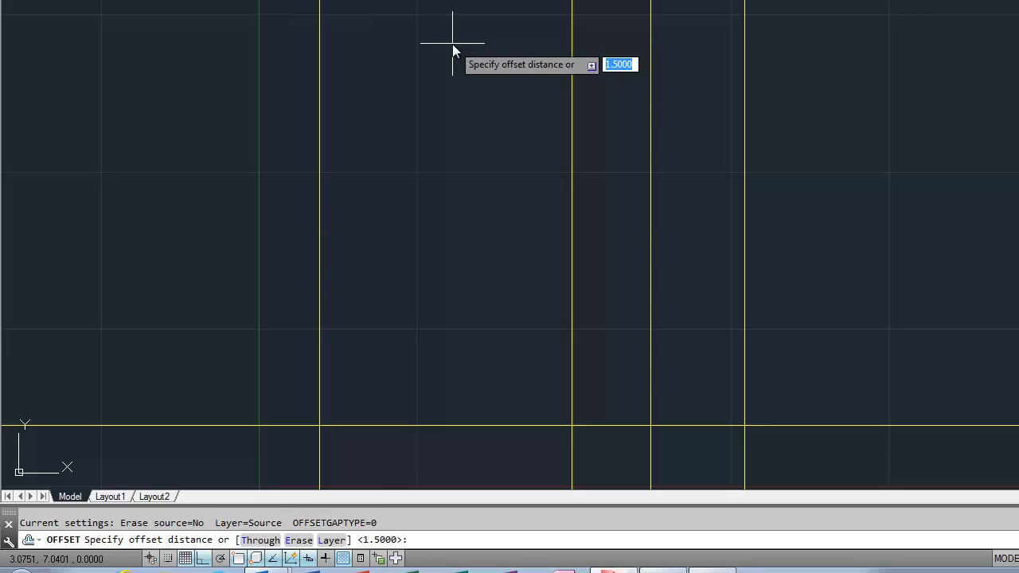
{"action": "type", "text": "3.5"}
{"action": "key", "text": "Return"}
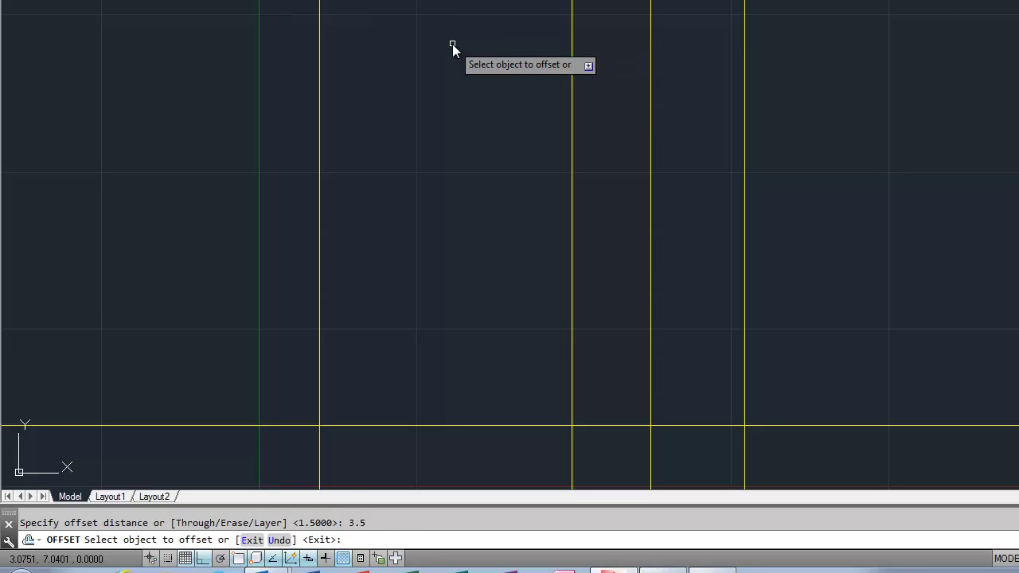
{"action": "left_click", "coordinate": [453, 424]}
{"action": "left_click", "coordinate": [459, 275]}
{"action": "key", "text": "Return"}
Offset the upper horizontal construction line 1.25 units upward as spacing above the front view
{"action": "type", "text": "o"}
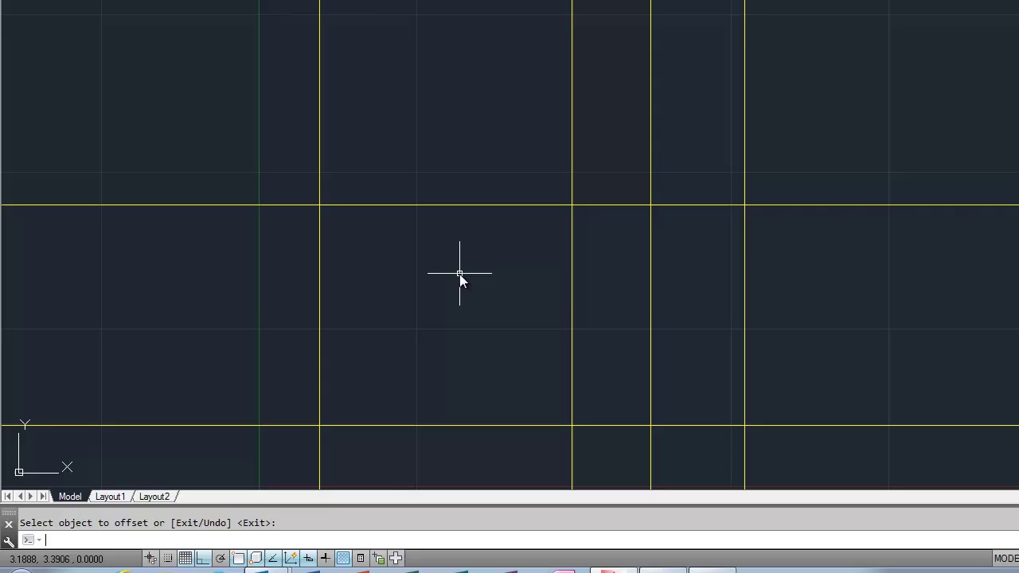
{"action": "key", "text": "Return"}
{"action": "type", "text": "1.25"}
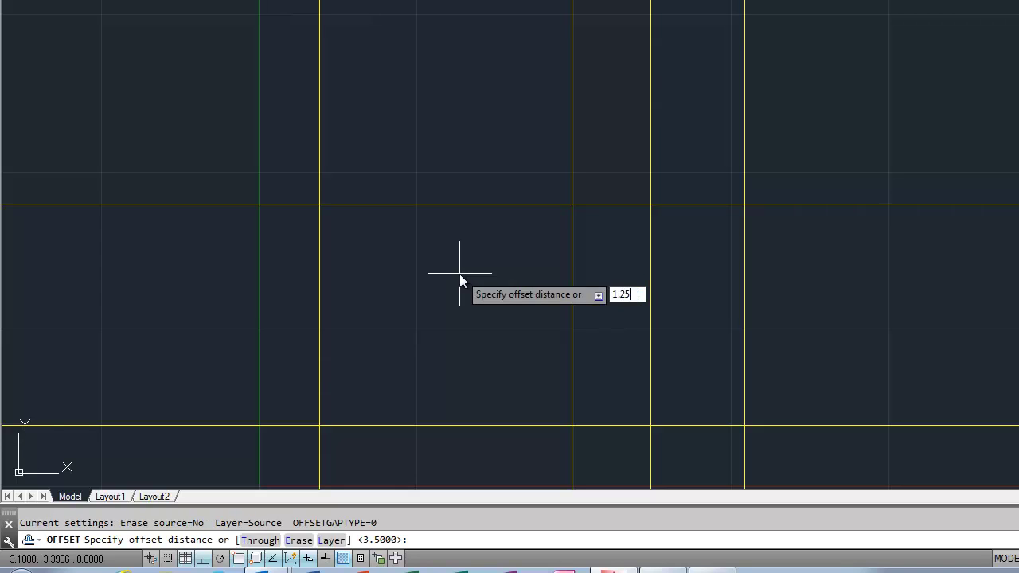
{"action": "key", "text": "Return"}
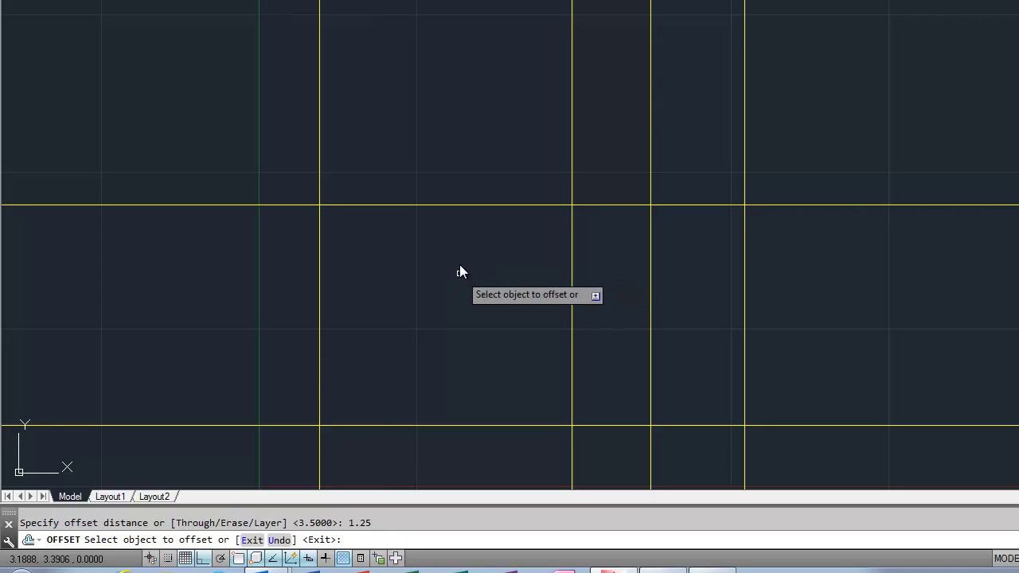
{"action": "left_click", "coordinate": [417, 205]}
{"action": "left_click", "coordinate": [440, 109]}
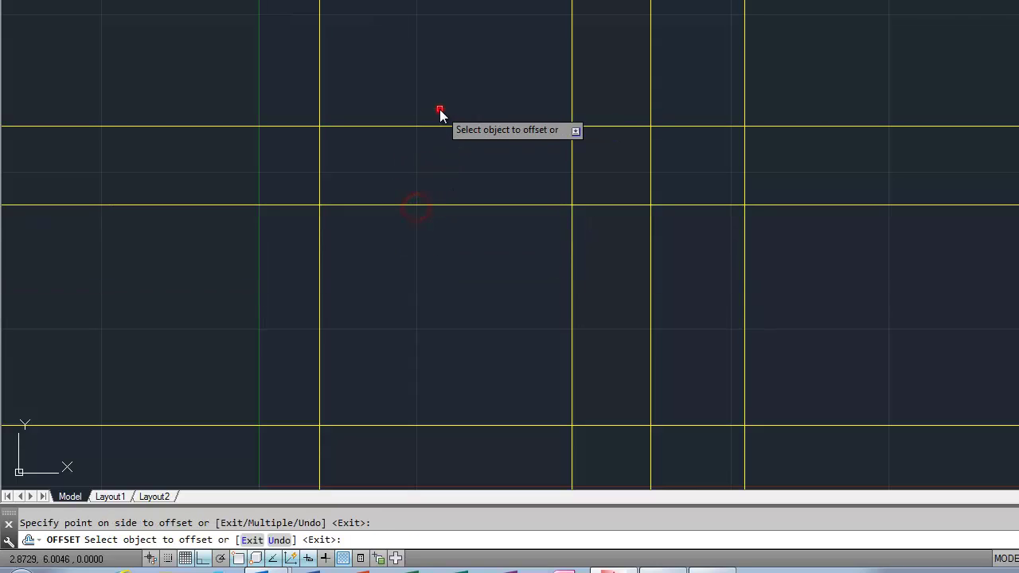
{"action": "key", "text": "Return"}
Offset the topmost horizontal construction line 1.5 units upward to mark the top view's depth
{"action": "key", "text": "Return"}
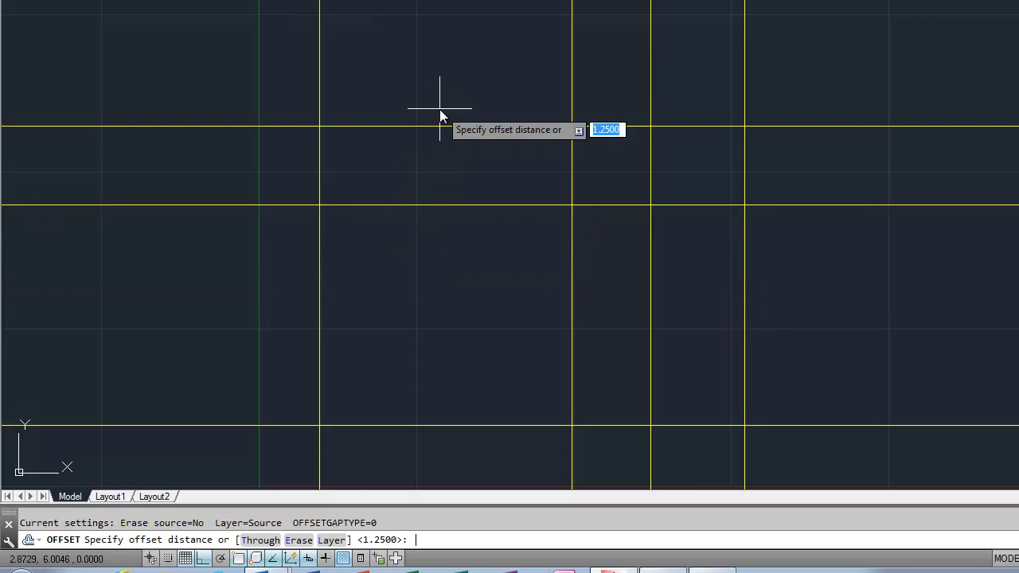
{"action": "type", "text": "1.5"}
{"action": "key", "text": "Return"}
{"action": "left_click", "coordinate": [433, 126]}
{"action": "left_click", "coordinate": [429, 77]}
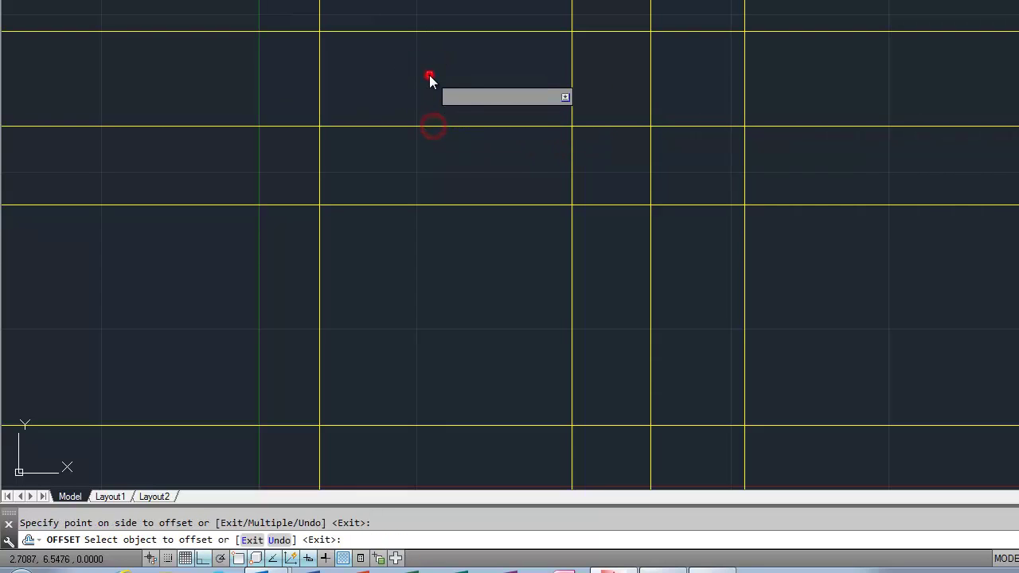
{"action": "key", "text": "Return"}
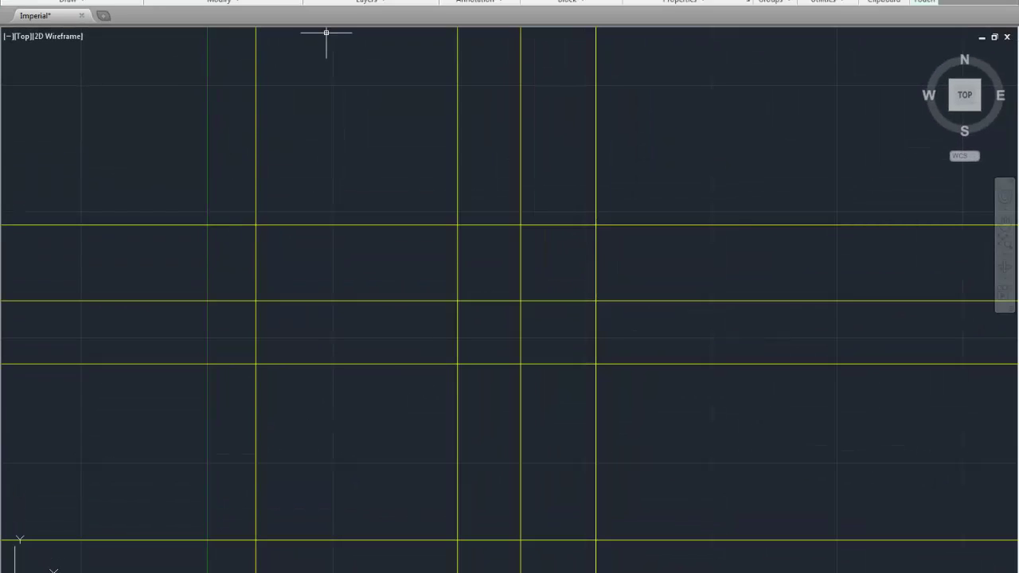
Make Object the current layer and enable the Tangent object snap mode
{"action": "left_click", "coordinate": [371, 1]}
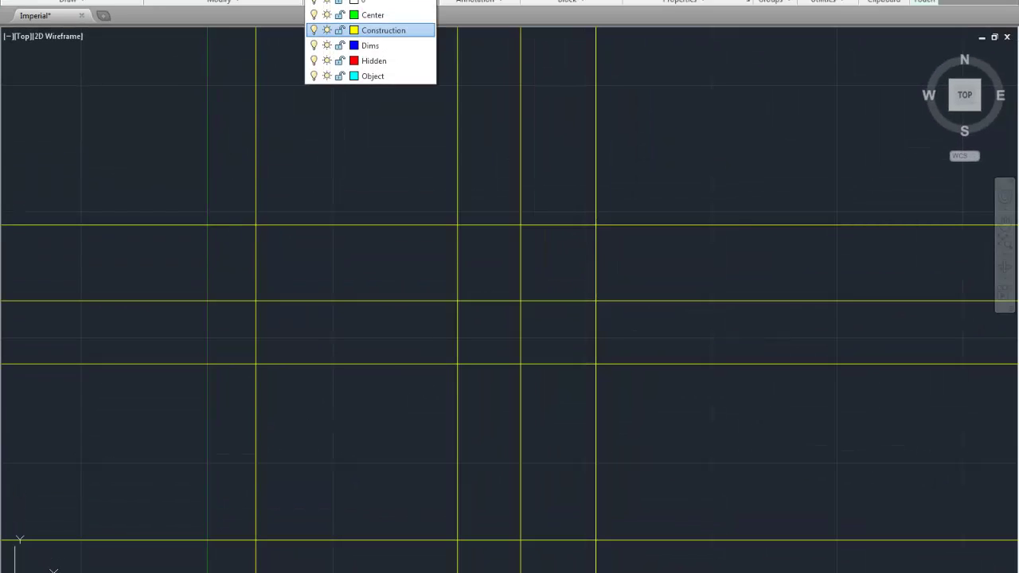
{"action": "left_click", "coordinate": [398, 76]}
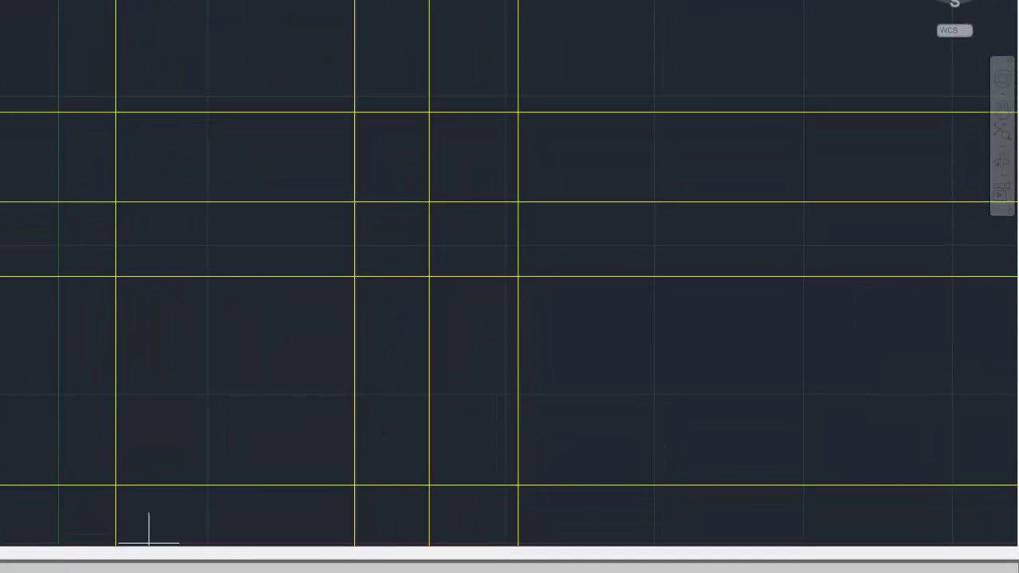
{"action": "right_click", "coordinate": [203, 572]}
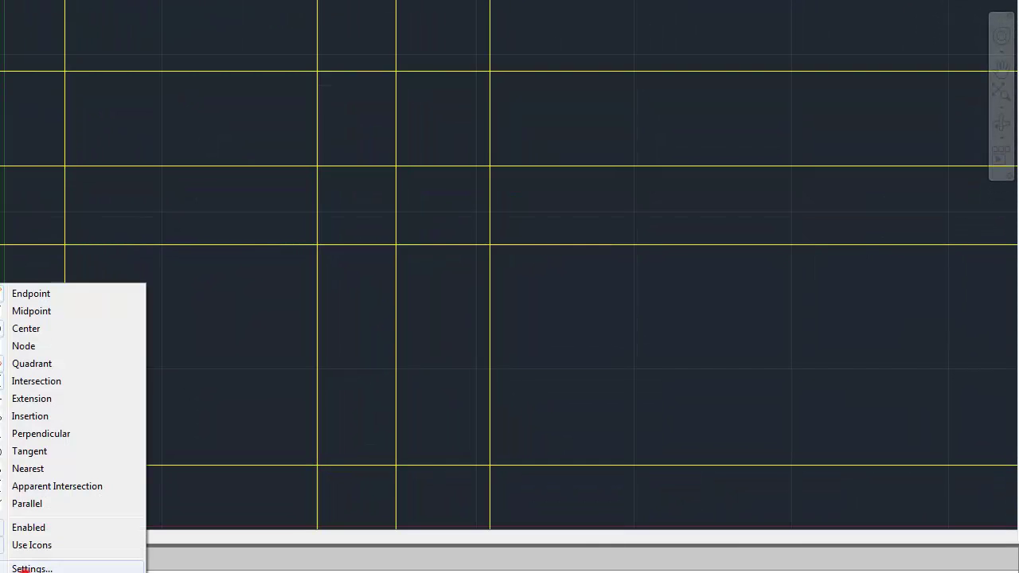
{"action": "left_click", "coordinate": [31, 569]}
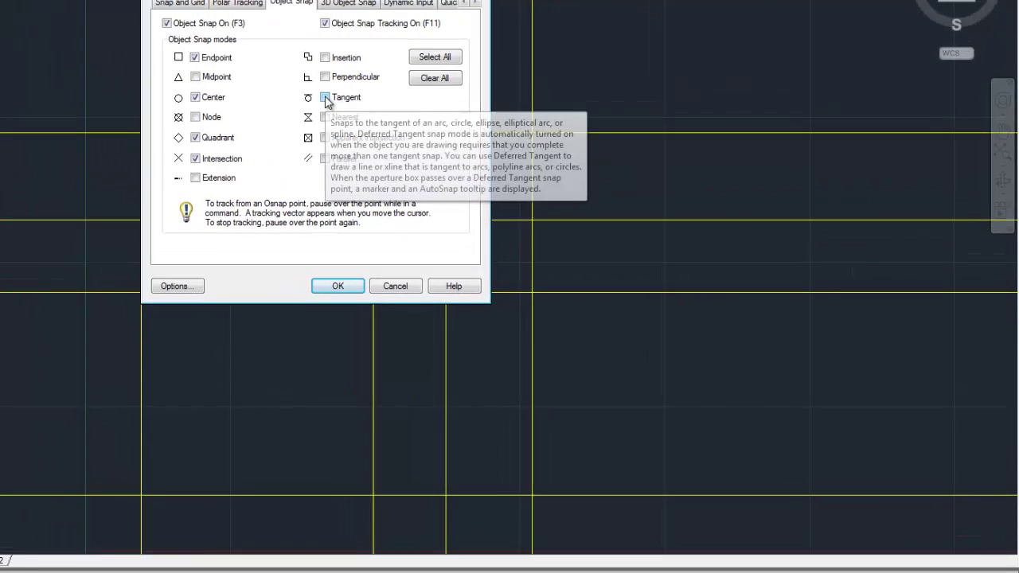
{"action": "left_click", "coordinate": [324, 97]}
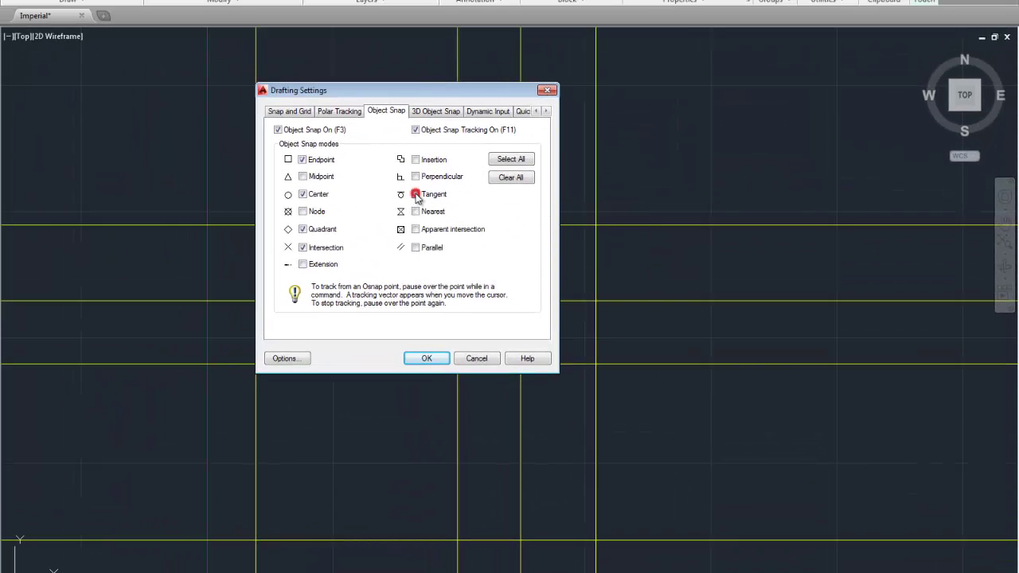
{"action": "left_click", "coordinate": [426, 359]}
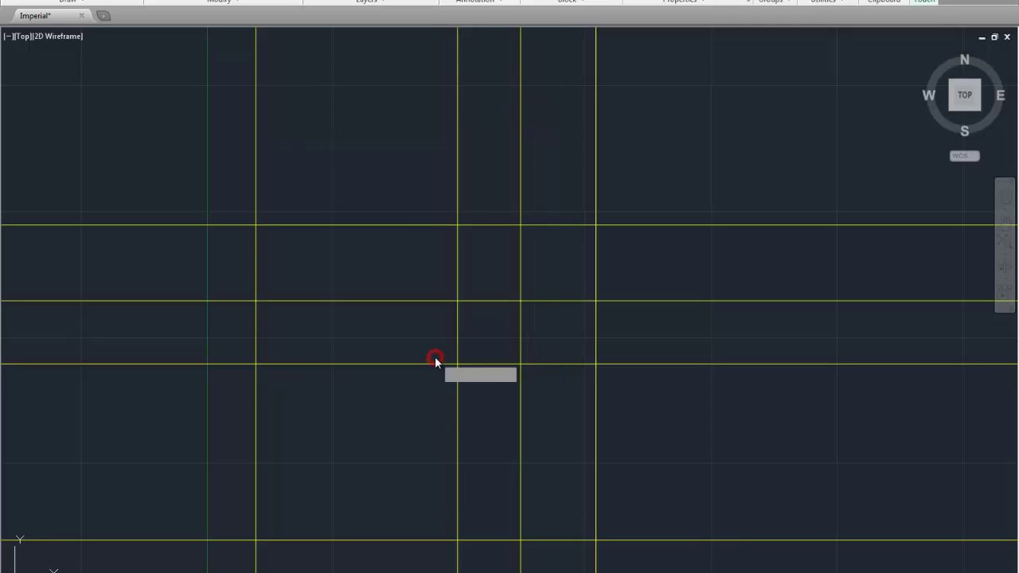
Trace the front view's 4 by 3.5 rectangular outline with lines snapped to the intersections of the two lowest and two leftmost construction lines
{"action": "left_click", "coordinate": [256, 540]}
{"action": "left_click", "coordinate": [255, 364]}
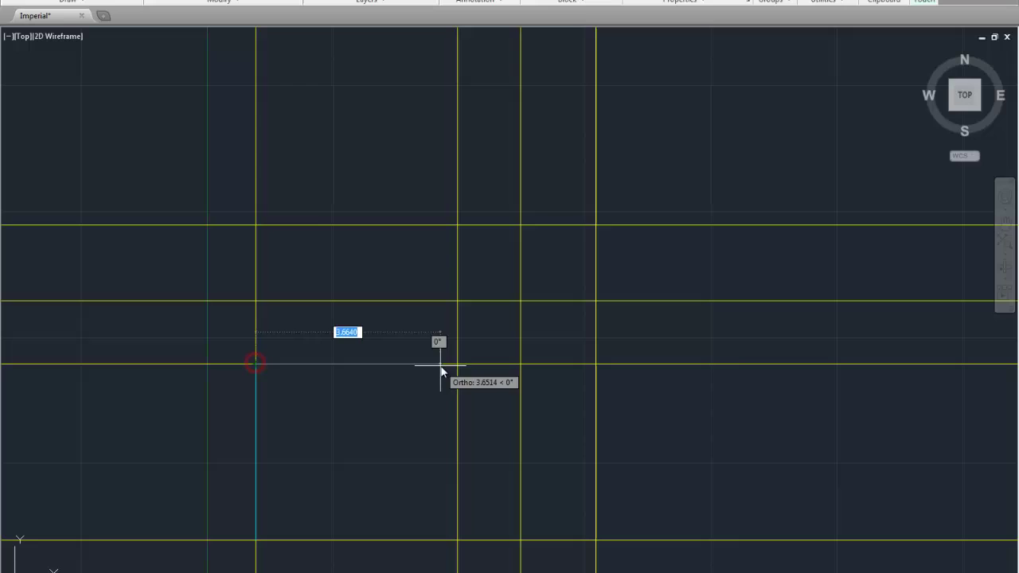
{"action": "left_click", "coordinate": [458, 364]}
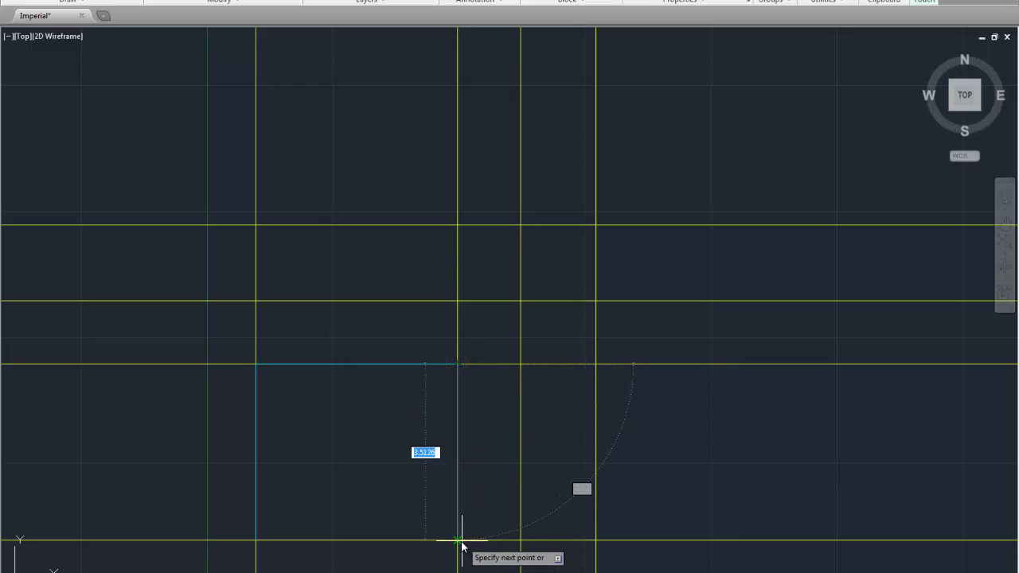
{"action": "left_click", "coordinate": [459, 541]}
{"action": "left_click", "coordinate": [255, 540]}
{"action": "right_click", "coordinate": [341, 478]}
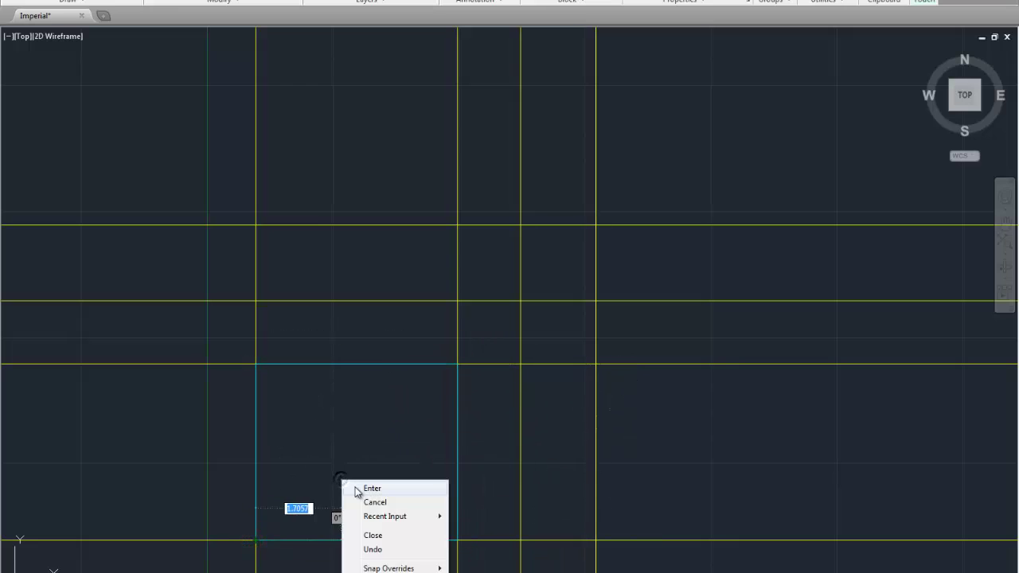
{"action": "left_click", "coordinate": [366, 456]}
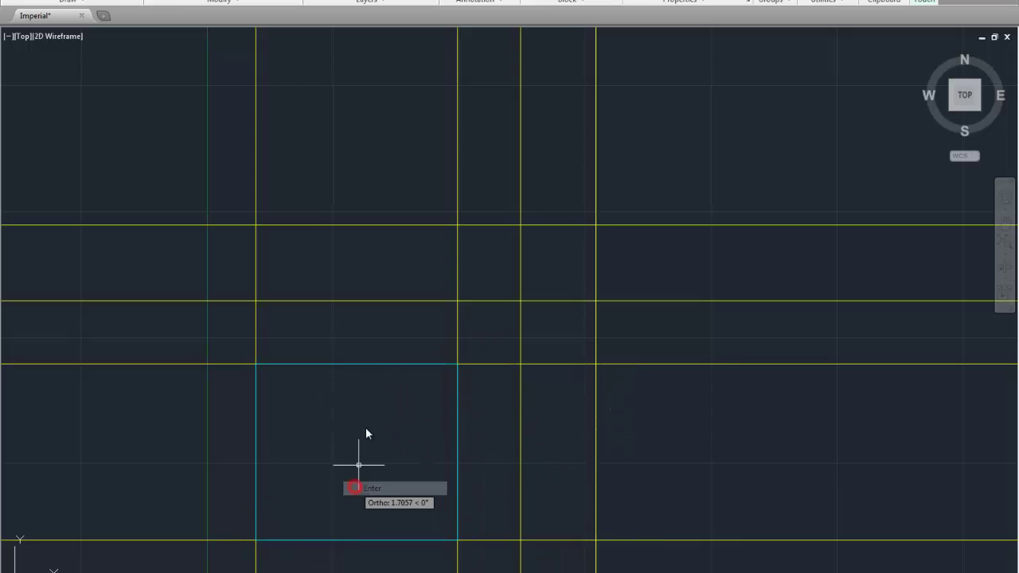
Trace the side view's 1.5 by 3.5 rectangular outline with lines snapped to the intersections of the two rightmost vertical and two lowest horizontal construction lines
{"action": "right_click", "coordinate": [653, 149]}
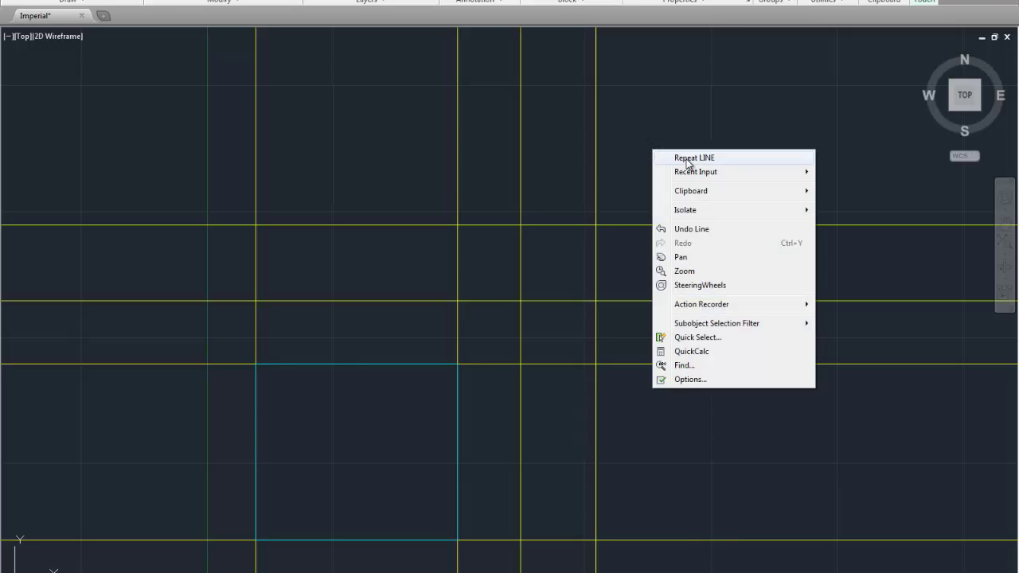
{"action": "left_click", "coordinate": [689, 159]}
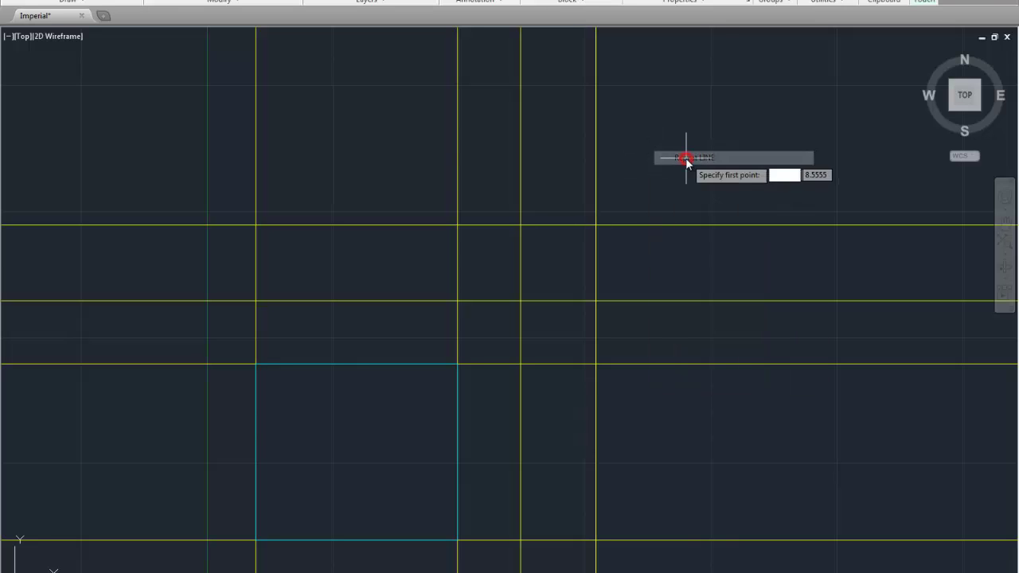
{"action": "left_click", "coordinate": [529, 360]}
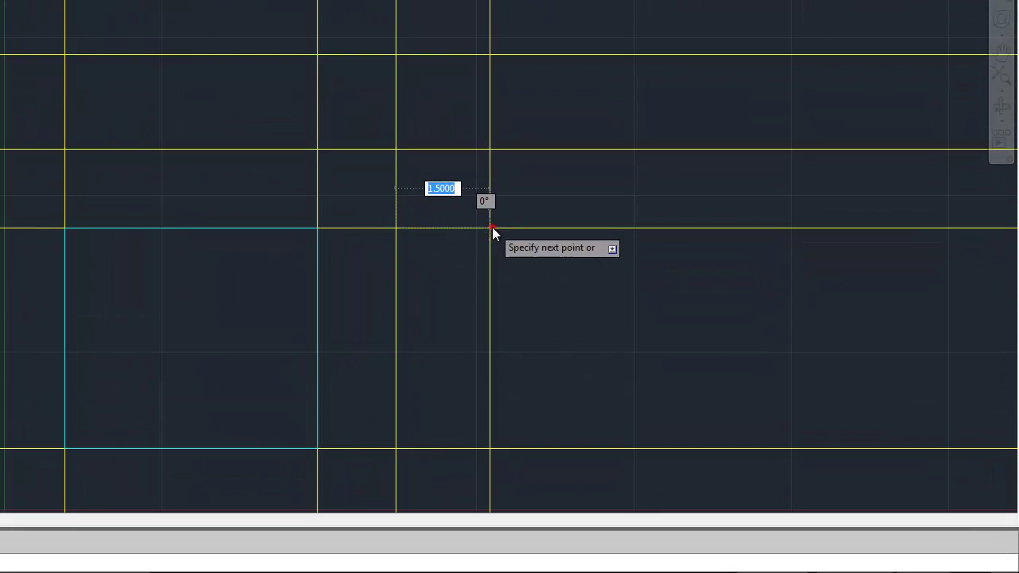
{"action": "left_click", "coordinate": [490, 228]}
{"action": "left_click", "coordinate": [489, 448]}
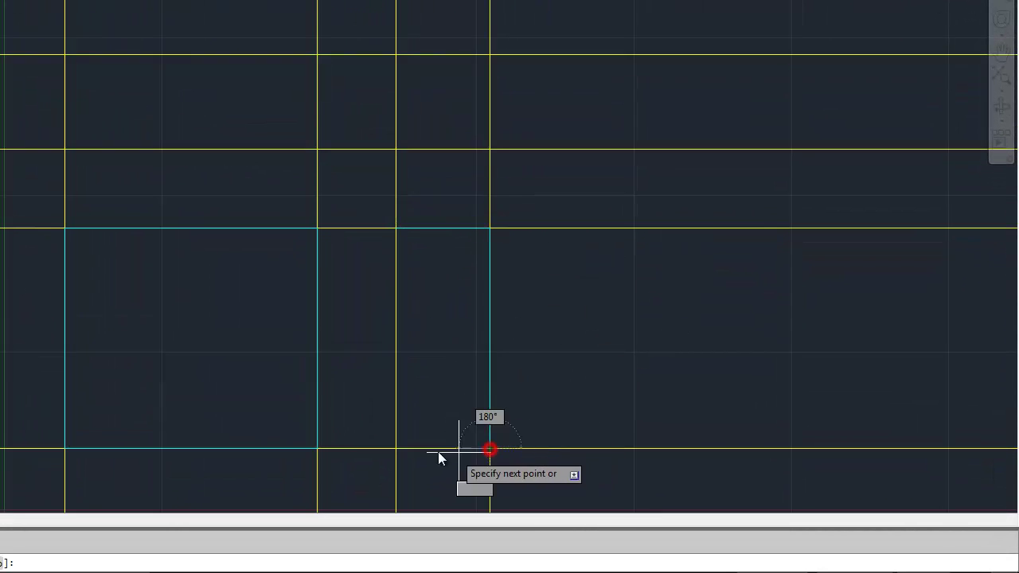
{"action": "left_click", "coordinate": [396, 448]}
{"action": "left_click", "coordinate": [396, 228]}
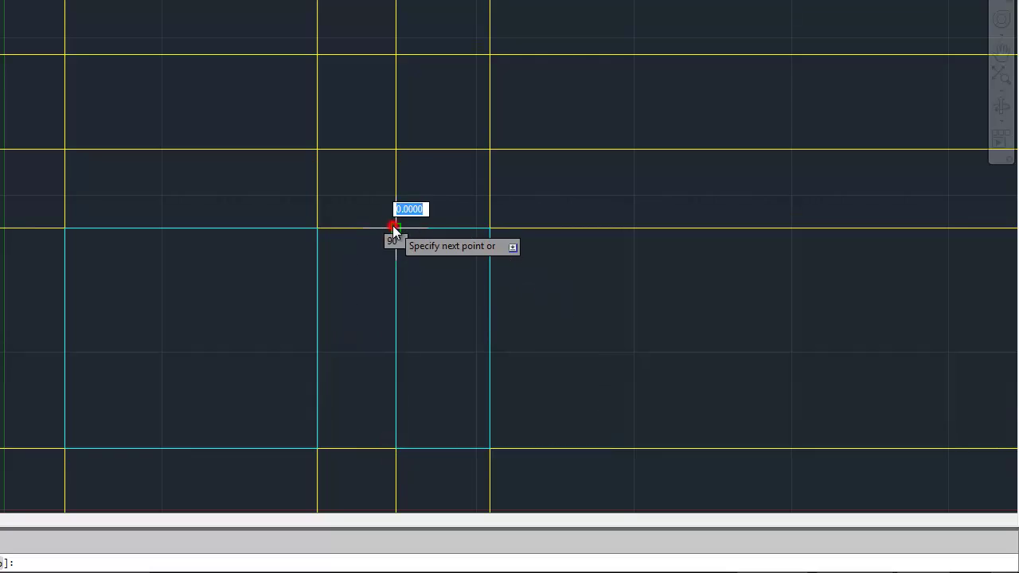
{"action": "right_click", "coordinate": [529, 241]}
{"action": "left_click", "coordinate": [553, 253]}
Trace the top view's 4 by 1.5 rectangular outline with lines snapped to the intersections of the two uppermost and two leftmost construction lines
{"action": "right_click", "coordinate": [550, 248]}
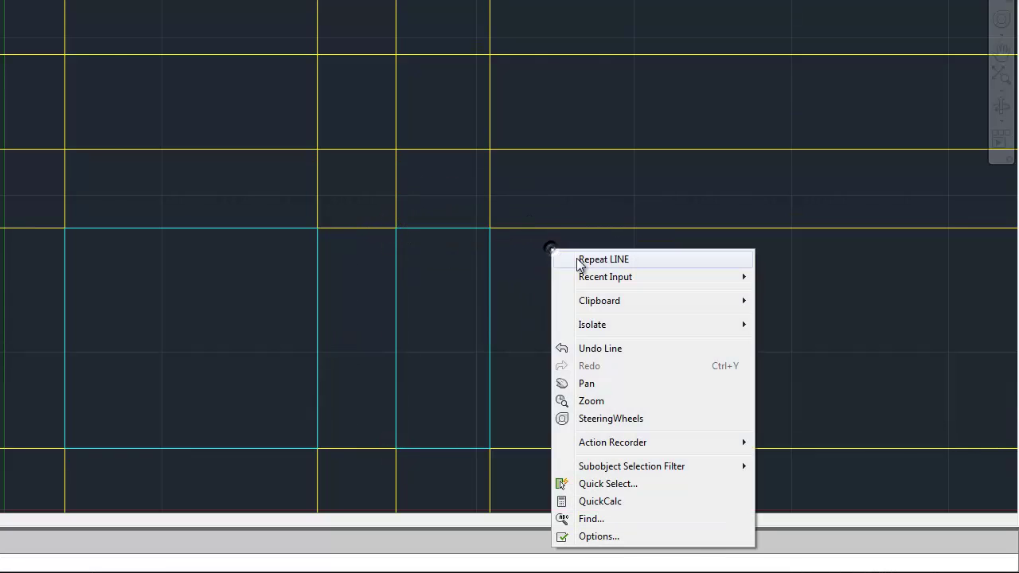
{"action": "left_click", "coordinate": [578, 260]}
{"action": "left_click", "coordinate": [67, 54]}
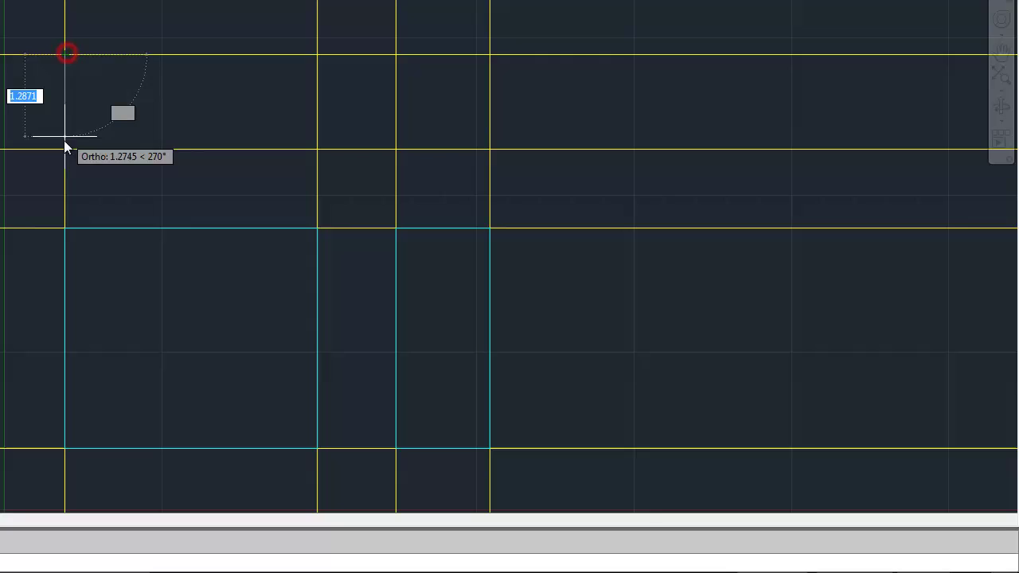
{"action": "left_click", "coordinate": [66, 149]}
{"action": "left_click", "coordinate": [317, 148]}
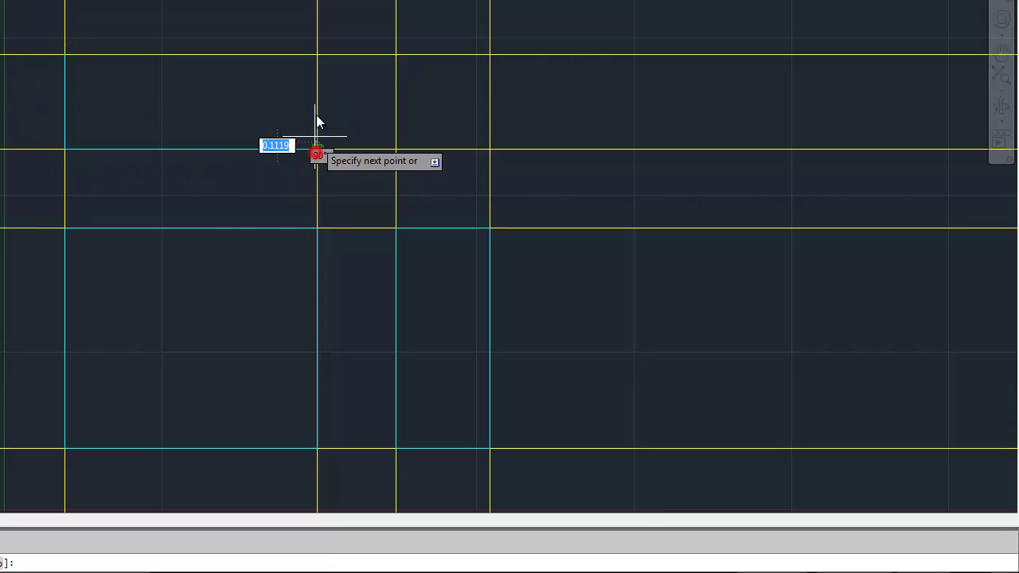
{"action": "left_click", "coordinate": [317, 54]}
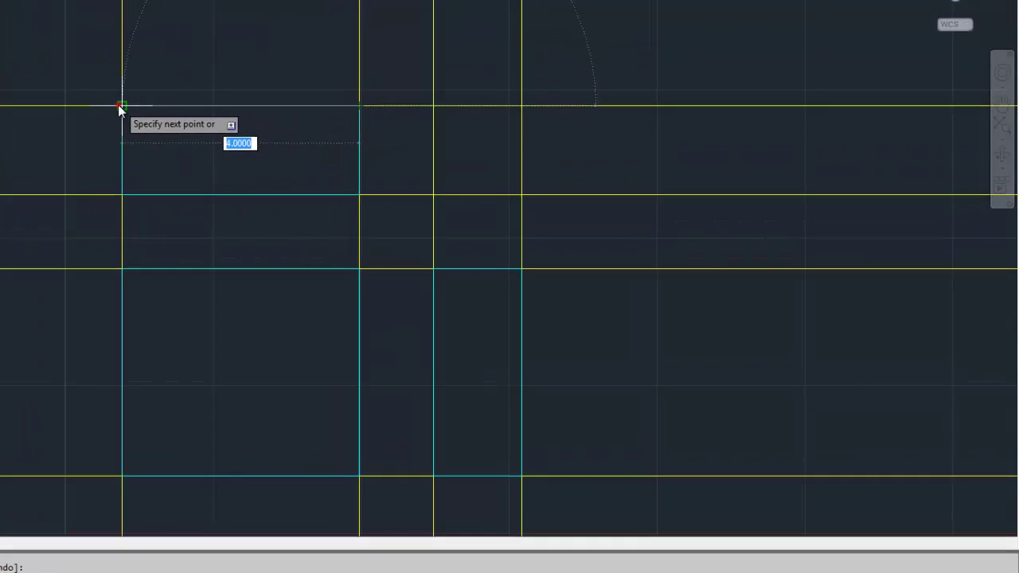
{"action": "left_click", "coordinate": [120, 105]}
{"action": "right_click", "coordinate": [208, 42]}
{"action": "left_click", "coordinate": [249, 52]}
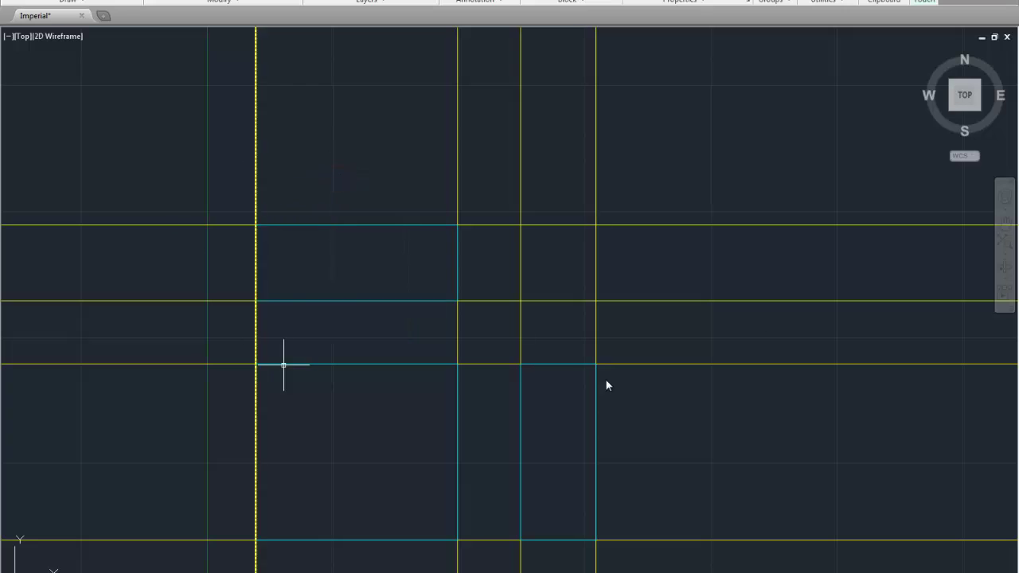
Turn off the Construction layer and keep Object as the current layer
{"action": "left_click", "coordinate": [370, 1]}
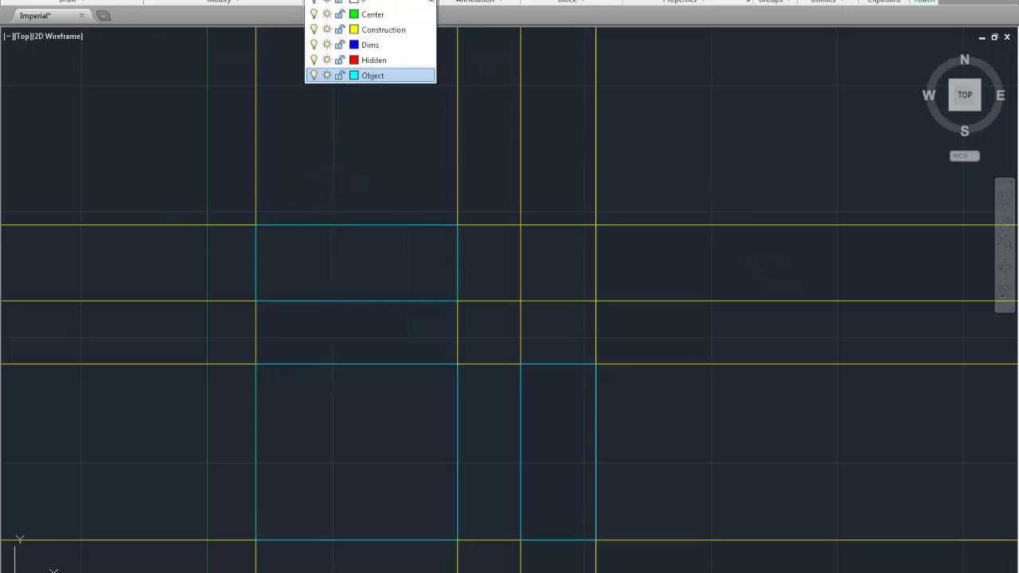
{"action": "left_click", "coordinate": [313, 30]}
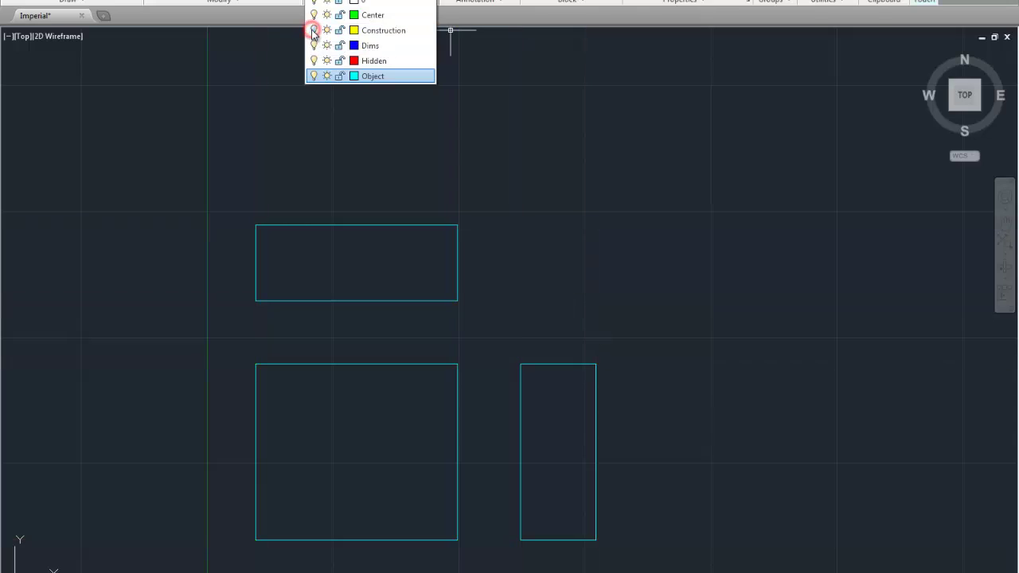
{"action": "left_click", "coordinate": [387, 75]}
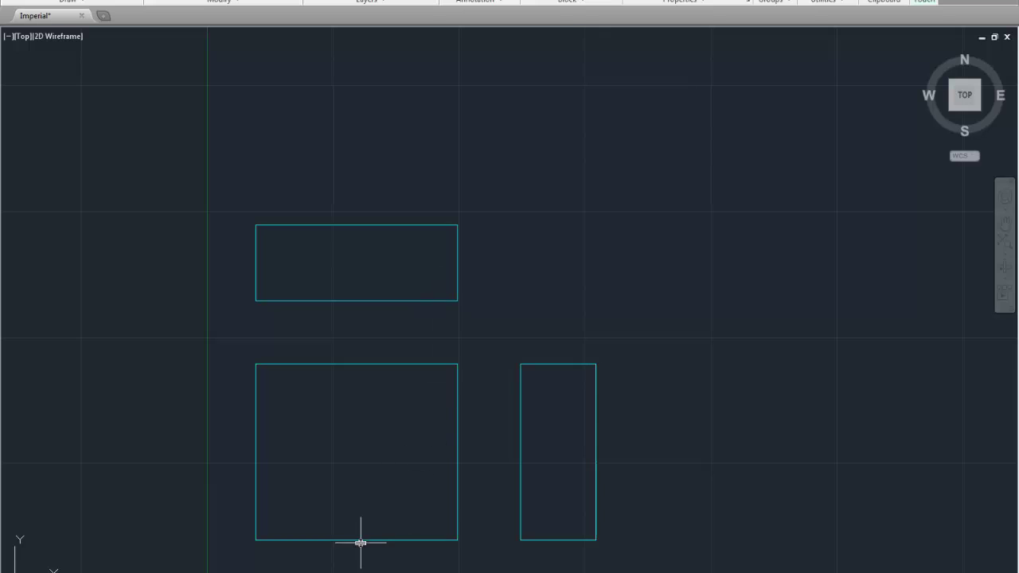
Offset the front view's bottom edge 0.75 units upward
{"action": "type", "text": "cffset"}
{"action": "key", "text": "Return"}
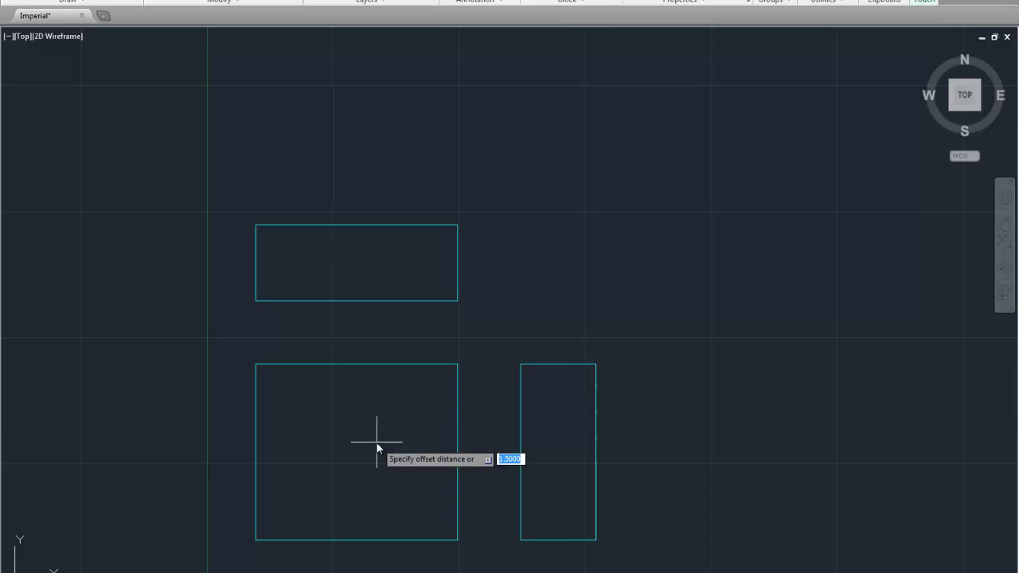
{"action": "type", "text": ".75"}
{"action": "key", "text": "Return"}
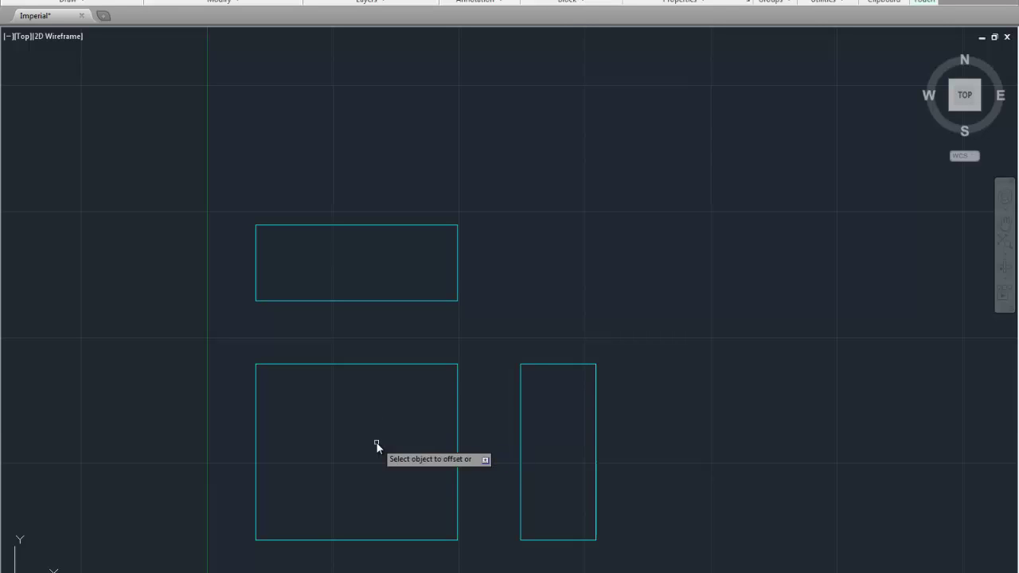
{"action": "left_click", "coordinate": [361, 540]}
{"action": "left_click", "coordinate": [368, 503]}
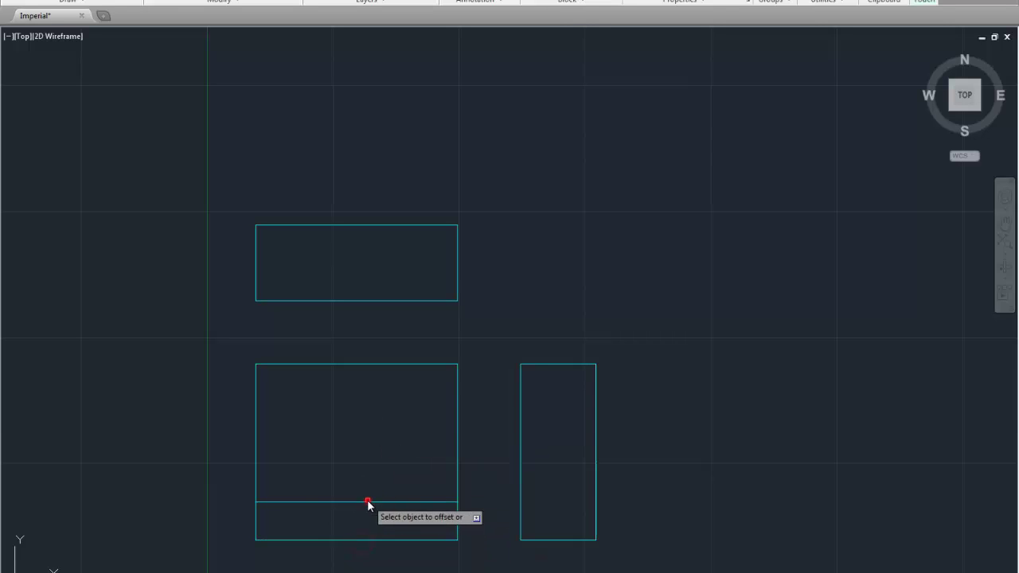
{"action": "key", "text": "Return"}
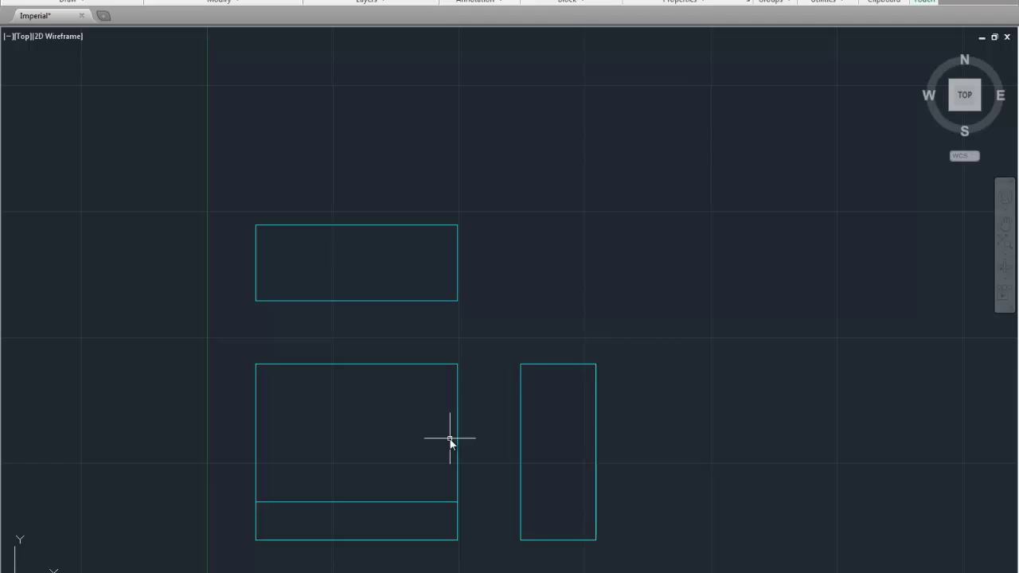
Offset the front view's inner horizontal line another 0.75 units upward to locate the circle centre height
{"action": "type", "text": "offs"}
{"action": "key", "text": "Return"}
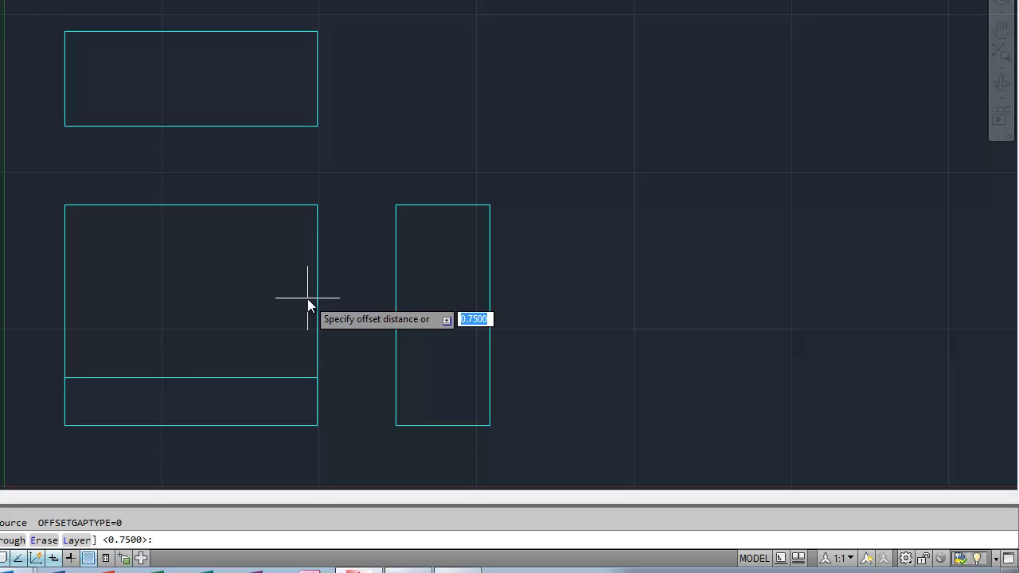
{"action": "key", "text": "Return"}
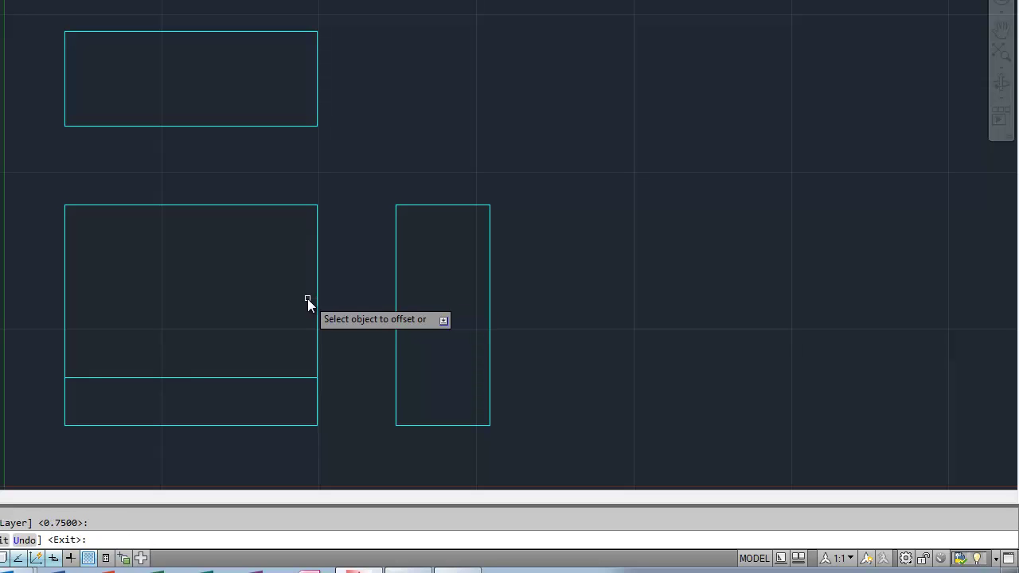
{"action": "left_click", "coordinate": [253, 377]}
{"action": "left_click", "coordinate": [253, 379]}
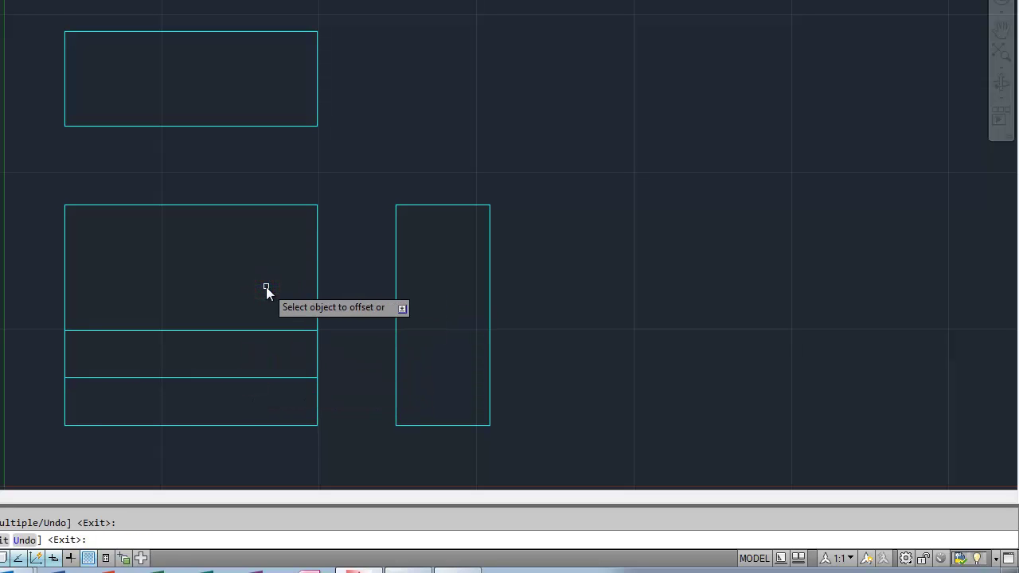
{"action": "key", "text": "Return"}
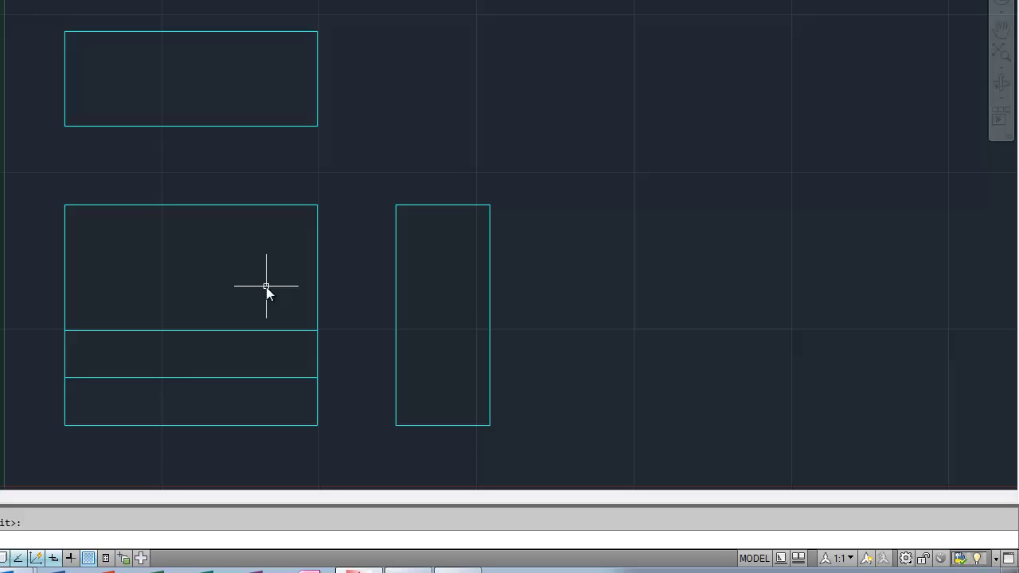
Offset the front view's left edge 2 units to the right to mark the vertical centre of the view
{"action": "key", "text": "Return"}
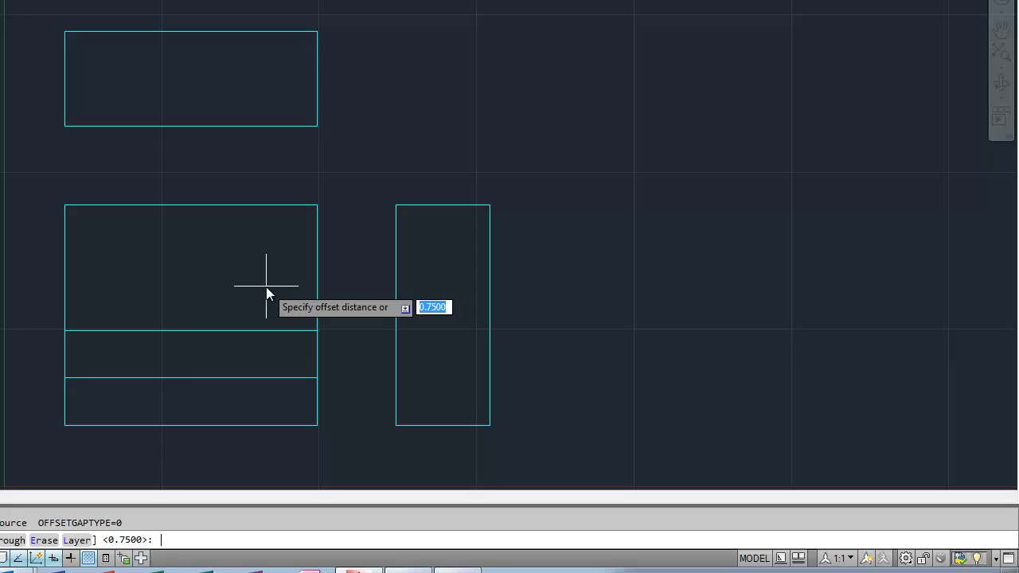
{"action": "key", "text": "Return"}
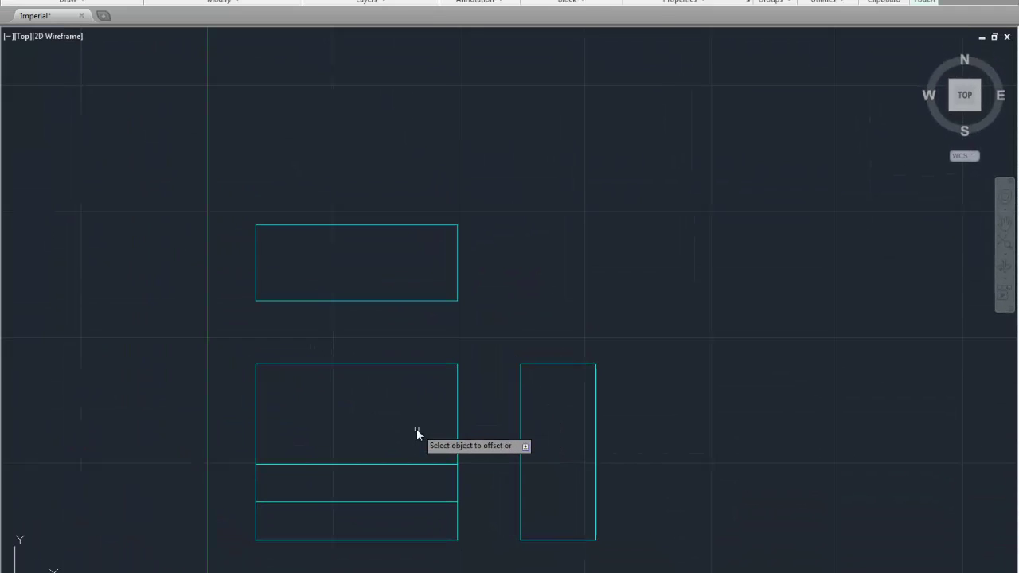
{"action": "left_click", "coordinate": [257, 438]}
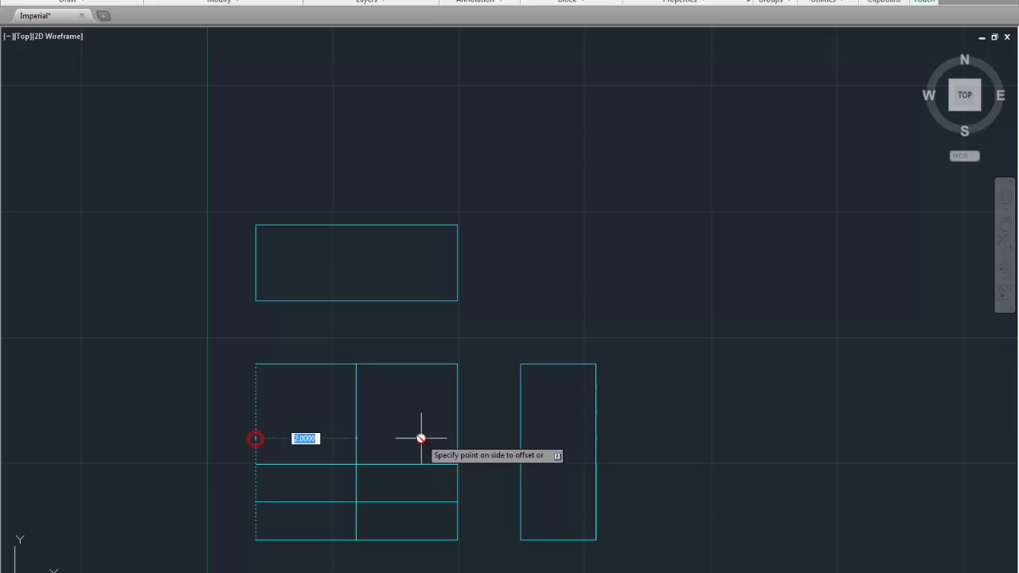
{"action": "left_click", "coordinate": [420, 438]}
{"action": "left_click", "coordinate": [355, 464]}
{"action": "left_click", "coordinate": [355, 464]}
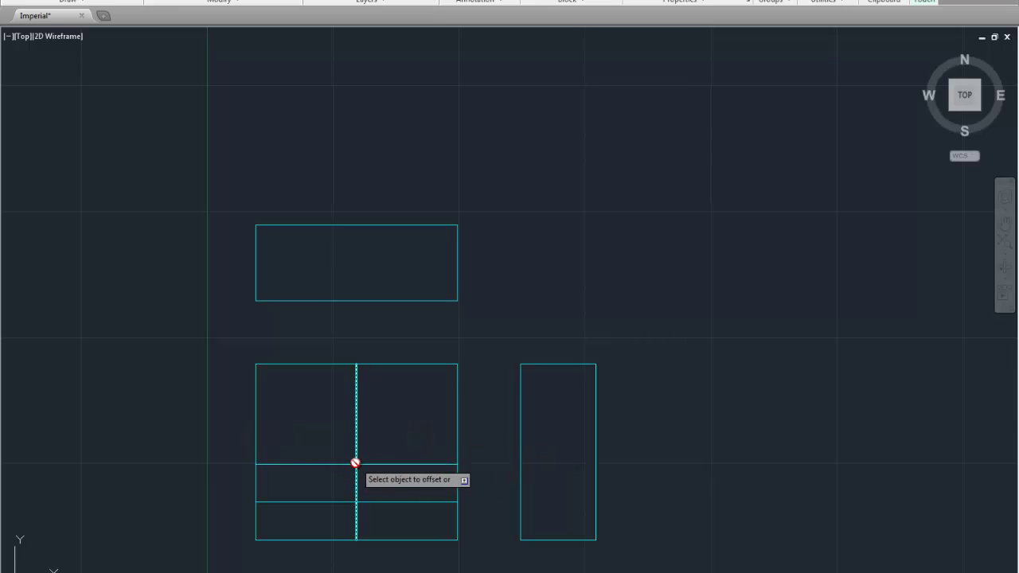
{"action": "key", "text": "Escape"}
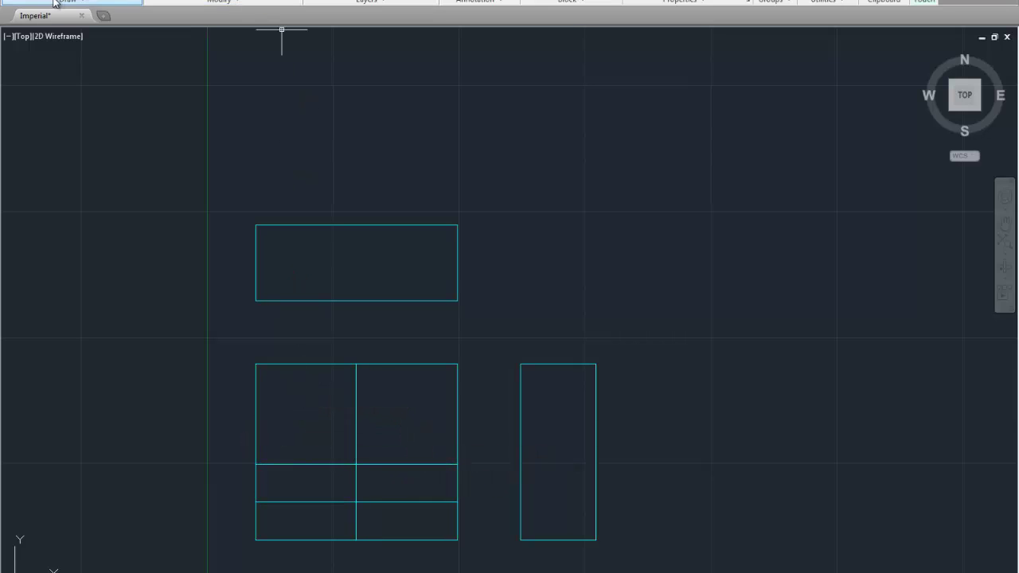
Draw a radius 2 circle and a concentric diameter 1 circle centred where the front view's vertical middle line meets the upper inner horizontal line
{"action": "left_click", "coordinate": [94, 2]}
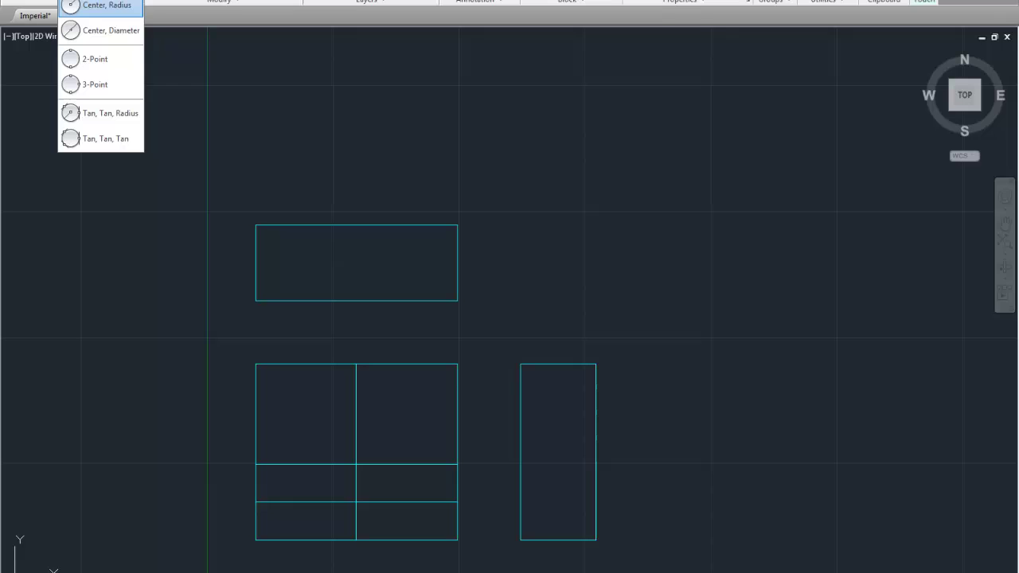
{"action": "left_click", "coordinate": [94, 8]}
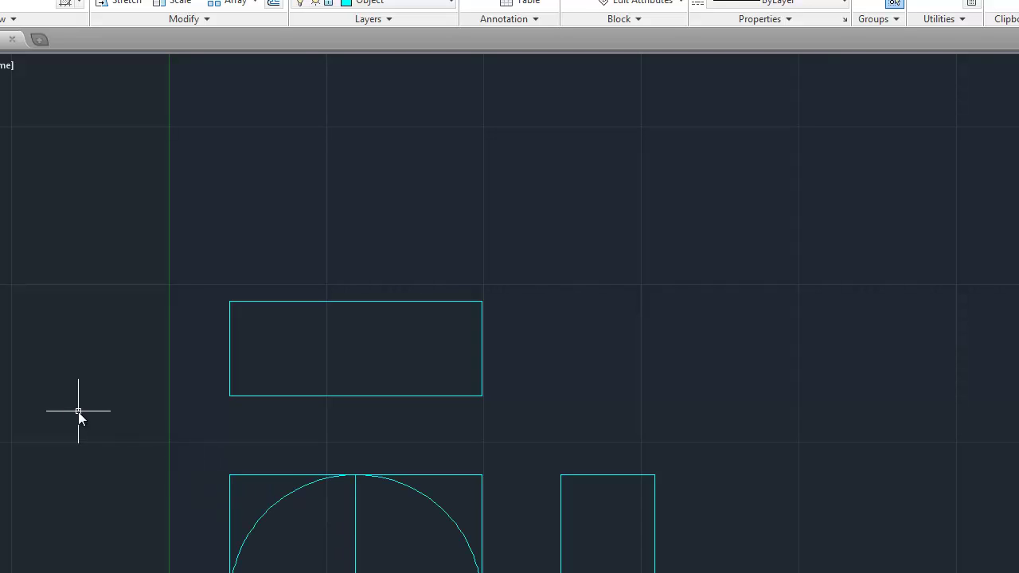
{"action": "left_click", "coordinate": [3, 4]}
{"action": "left_click", "coordinate": [16, 57]}
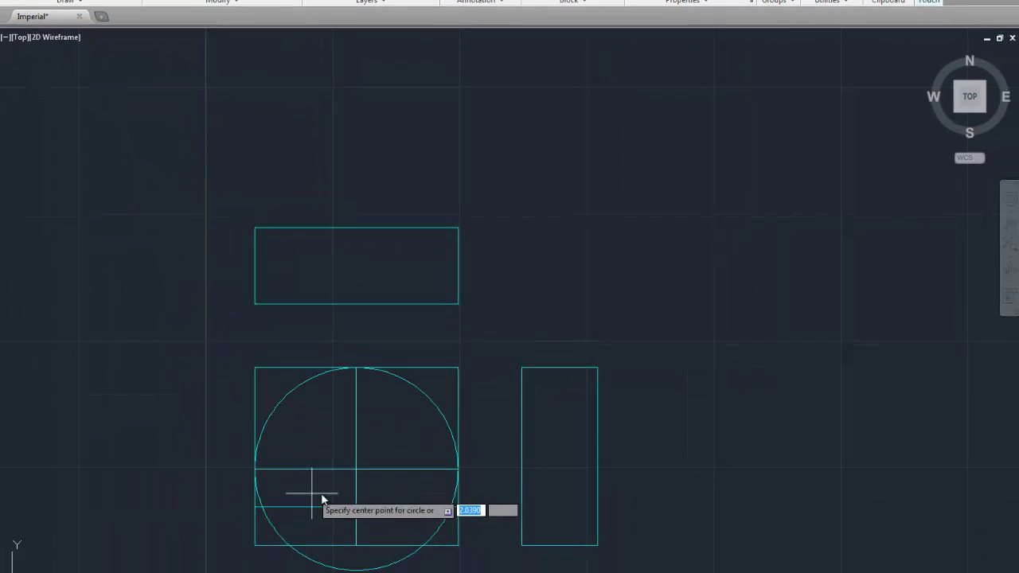
{"action": "left_click", "coordinate": [356, 469]}
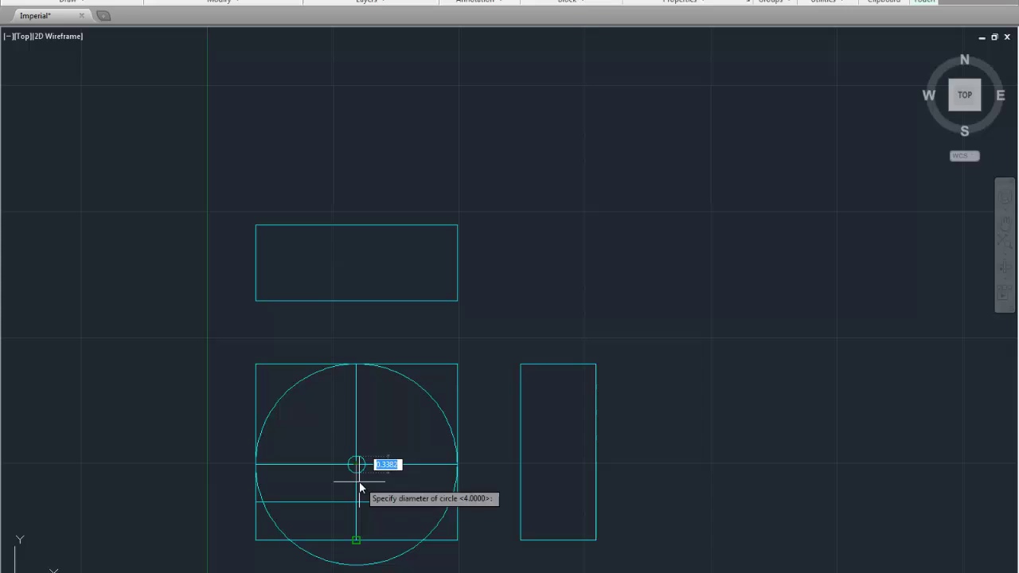
{"action": "type", "text": ".5"}
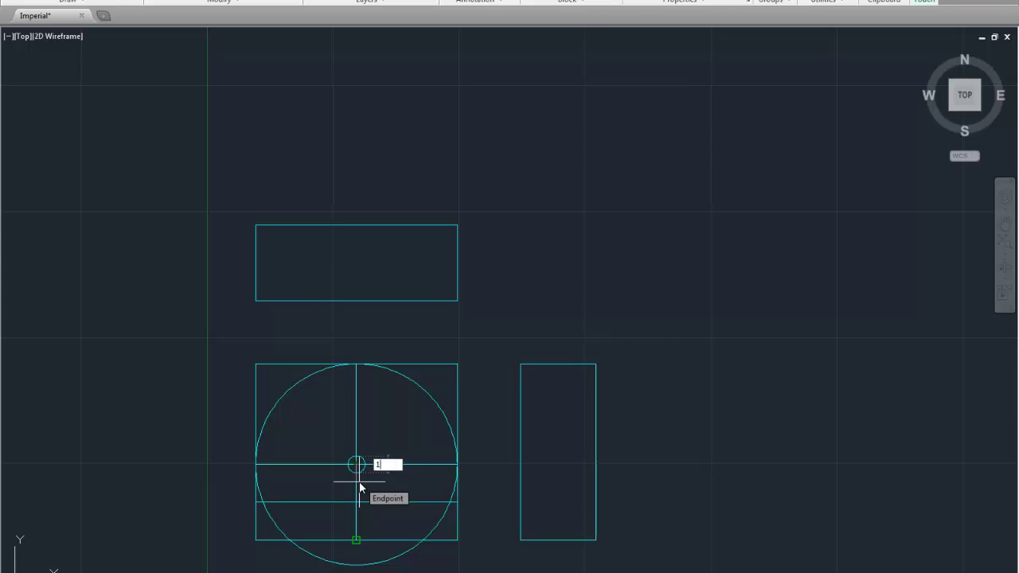
{"action": "key", "text": "Return"}
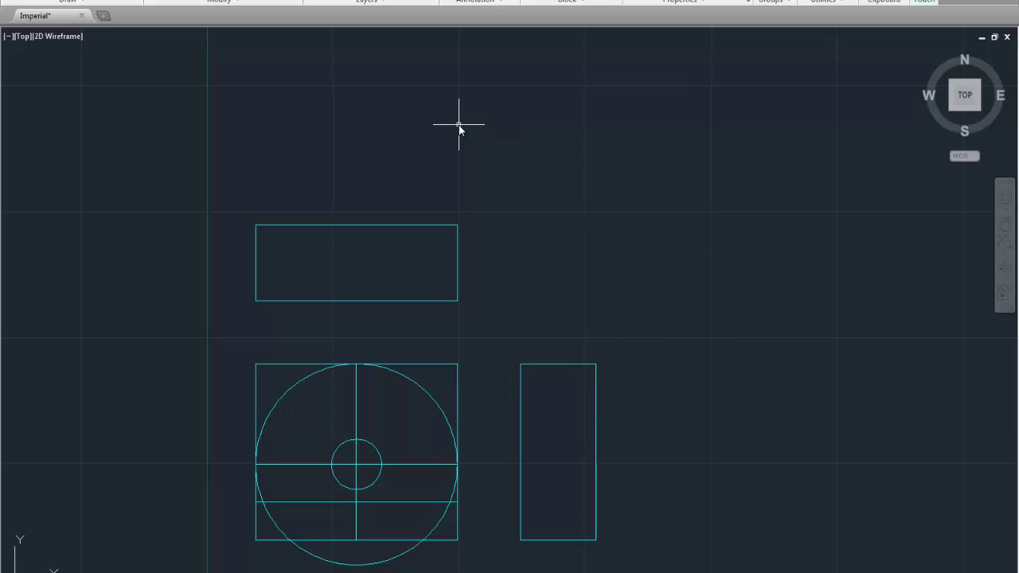
Trim away the lower half of the front view's large circle, using the view's four outline edges as cutting boundaries
{"action": "type", "text": "trim"}
{"action": "key", "text": "Return"}
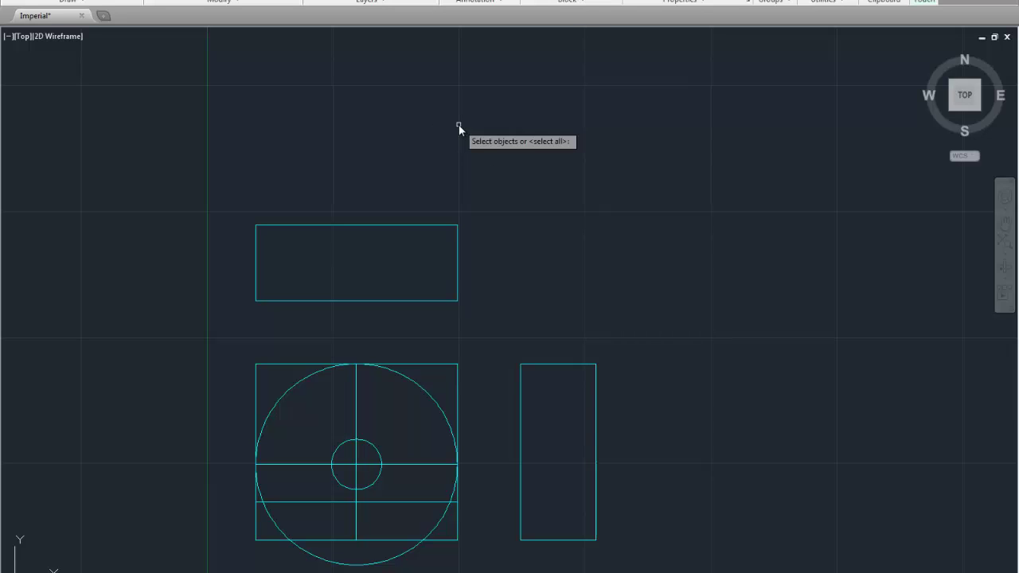
{"action": "left_click", "coordinate": [255, 494]}
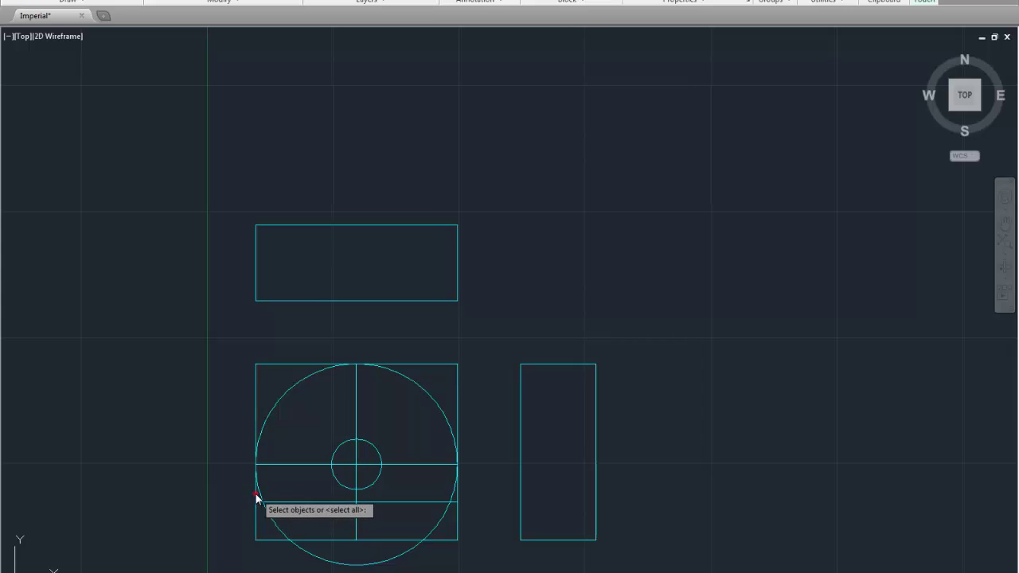
{"action": "left_click", "coordinate": [260, 540]}
{"action": "left_click", "coordinate": [457, 513]}
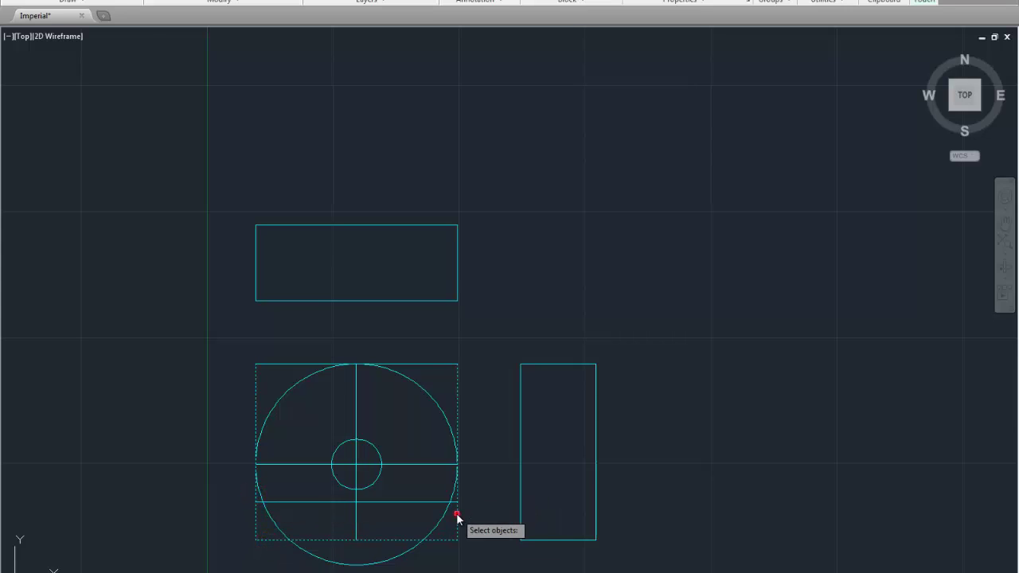
{"action": "left_click", "coordinate": [435, 364]}
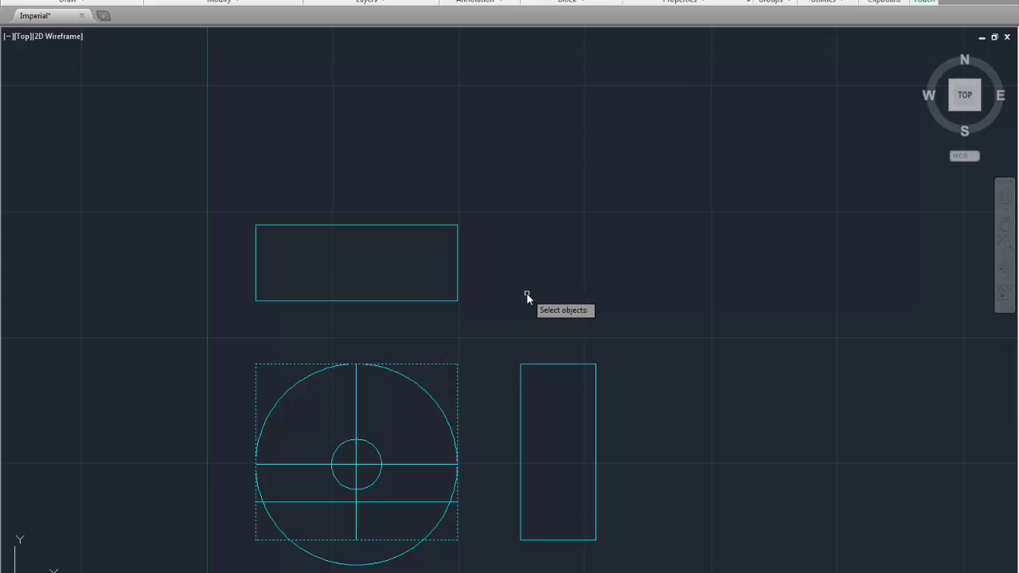
{"action": "key", "text": "Return"}
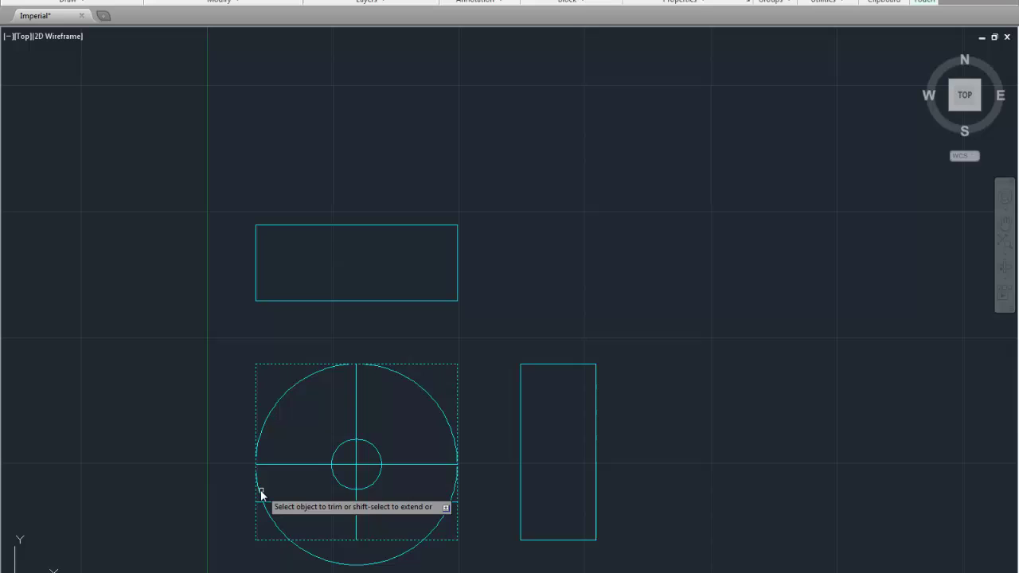
{"action": "left_click", "coordinate": [108, 409]}
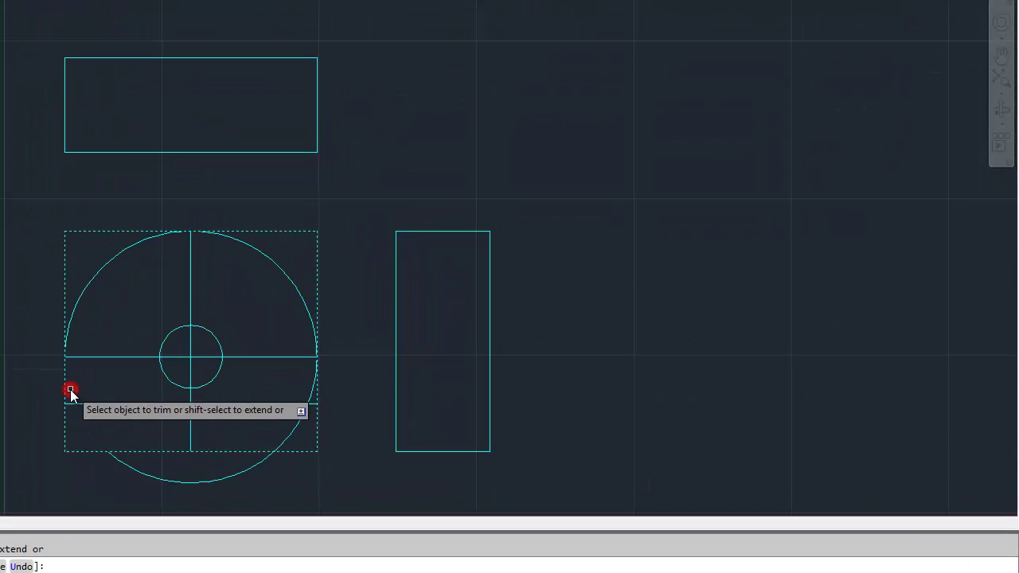
{"action": "left_click", "coordinate": [168, 485]}
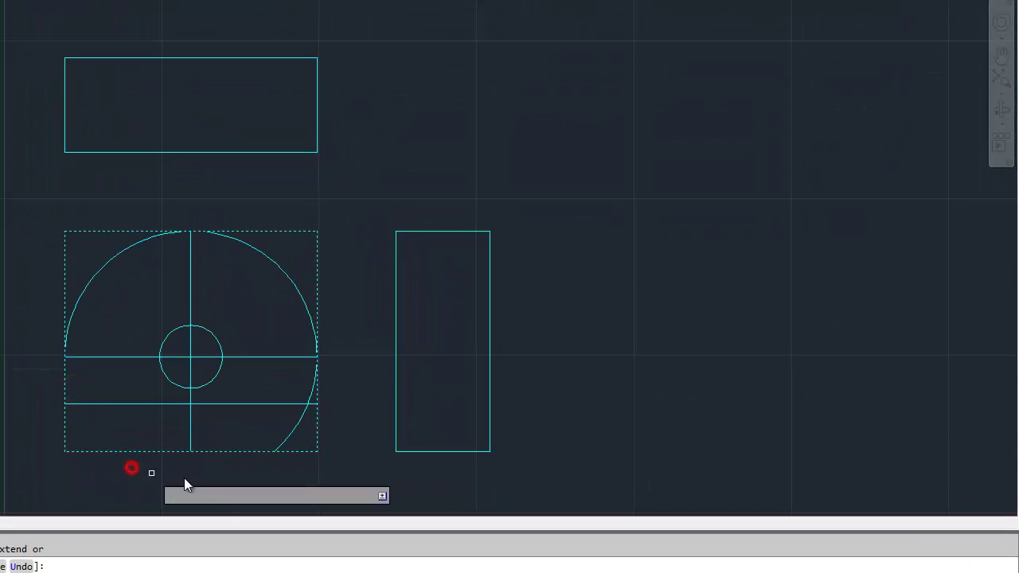
{"action": "left_click", "coordinate": [293, 436]}
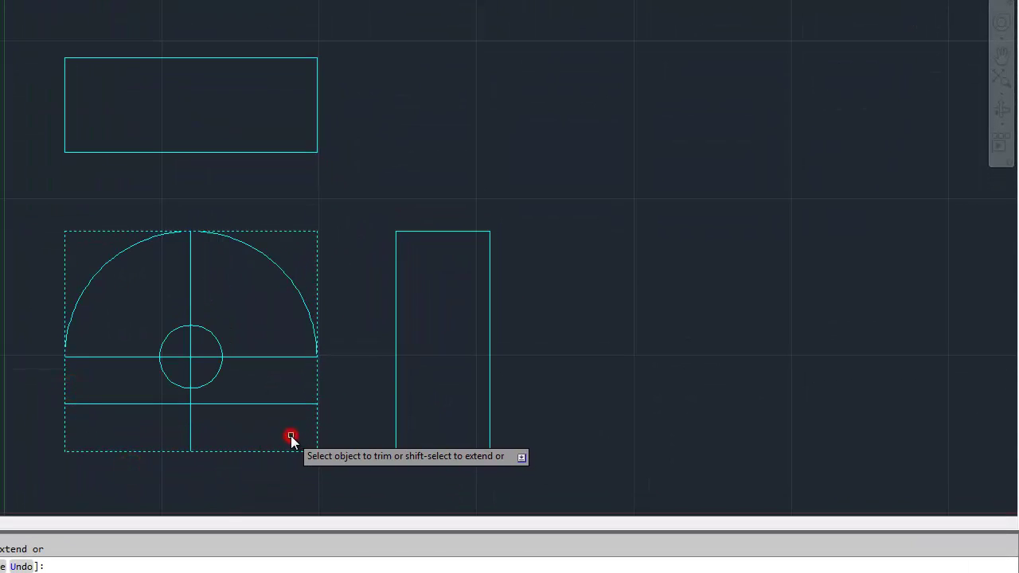
{"action": "right_click", "coordinate": [402, 97]}
{"action": "left_click", "coordinate": [417, 104]}
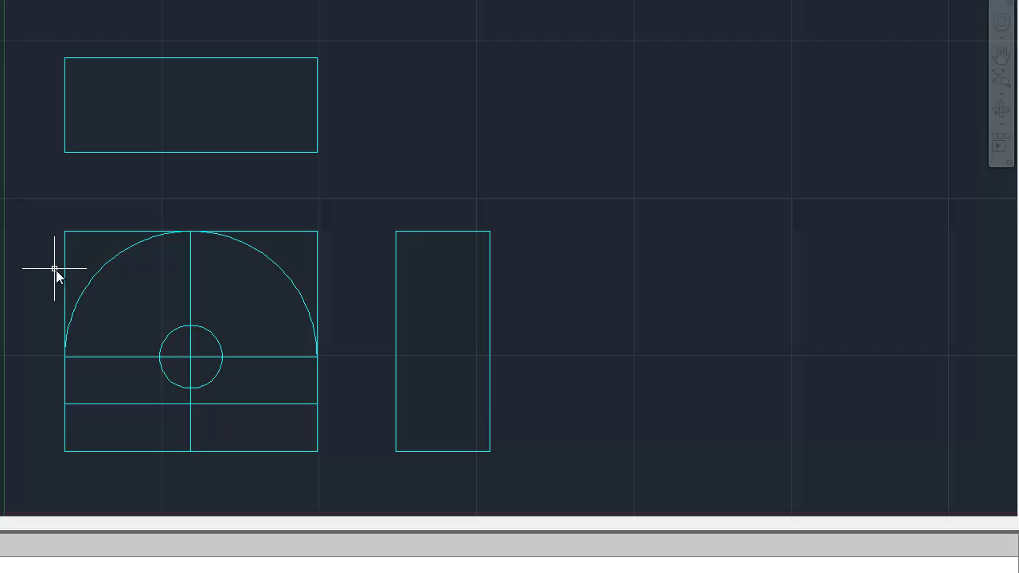
Trim the front view's top and side edges outside the large arc, using the arc as the cutting boundary
{"action": "right_click", "coordinate": [423, 51]}
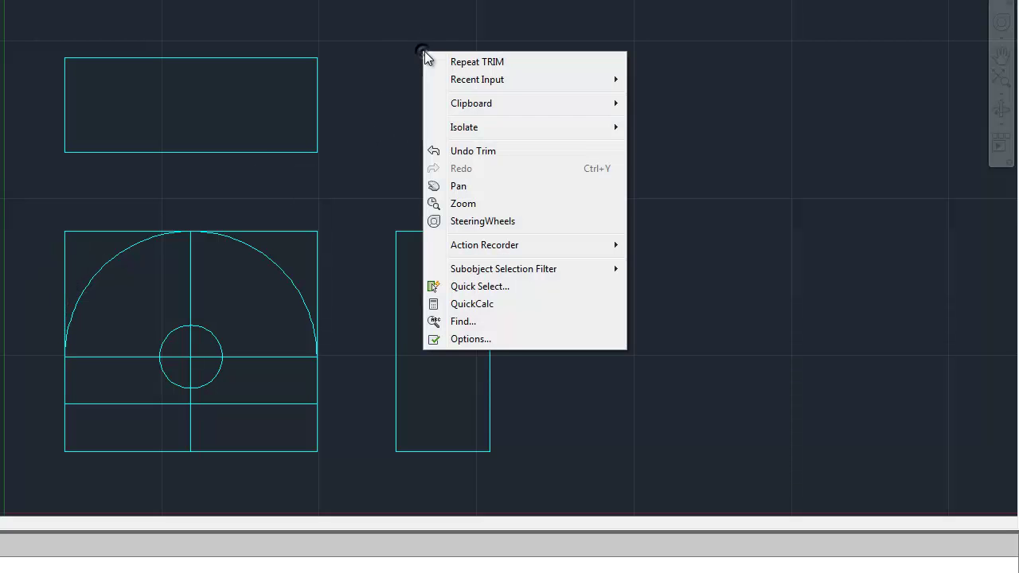
{"action": "left_click", "coordinate": [438, 57]}
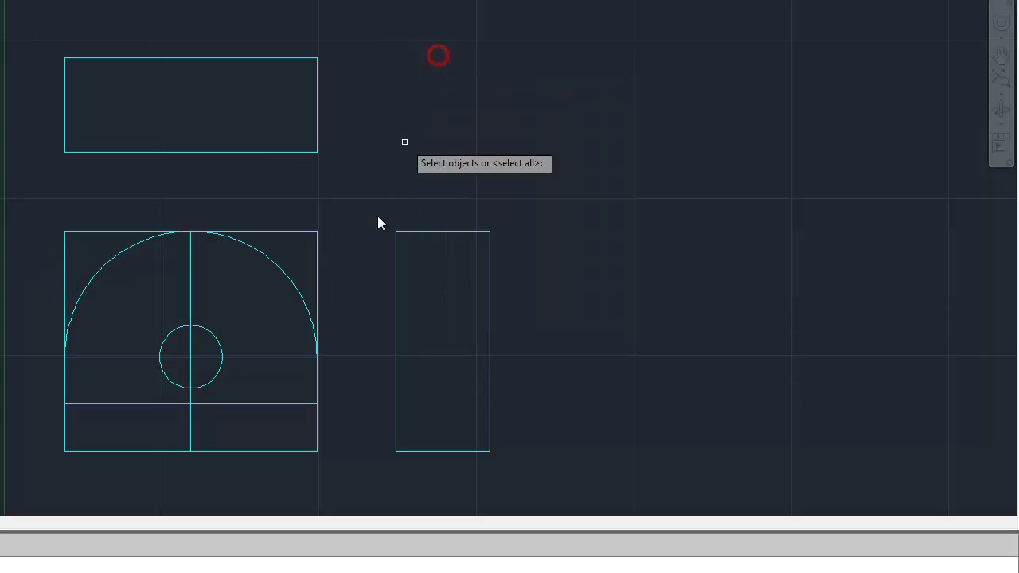
{"action": "left_click", "coordinate": [269, 267]}
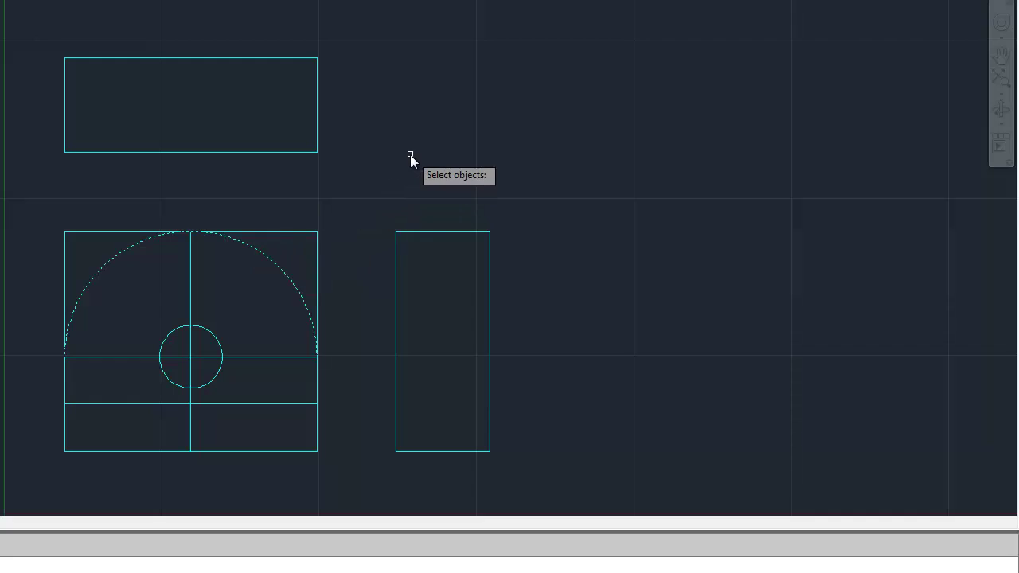
{"action": "key", "text": "Return"}
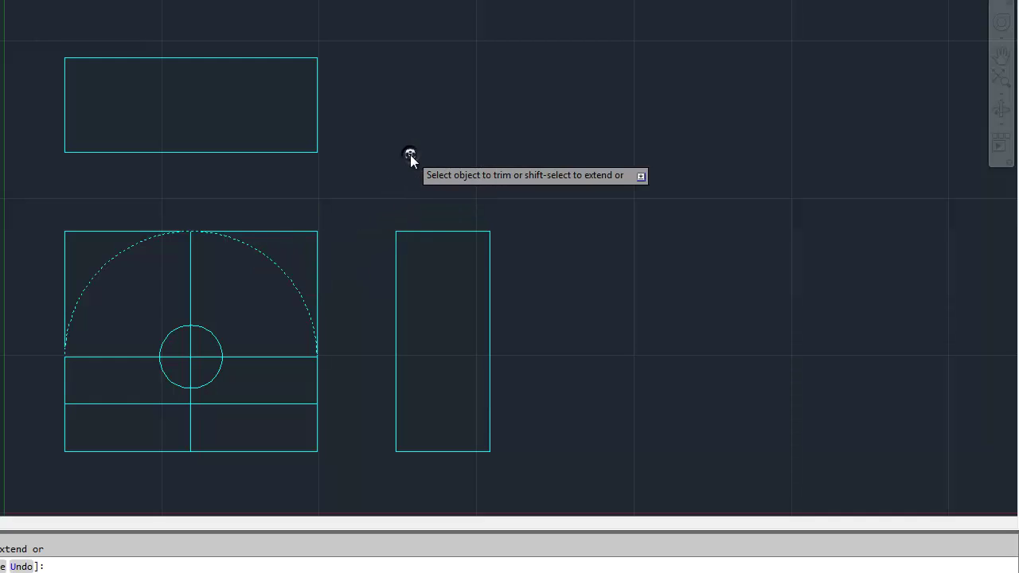
{"action": "left_click", "coordinate": [291, 231]}
{"action": "left_click", "coordinate": [316, 250]}
{"action": "left_click", "coordinate": [97, 232]}
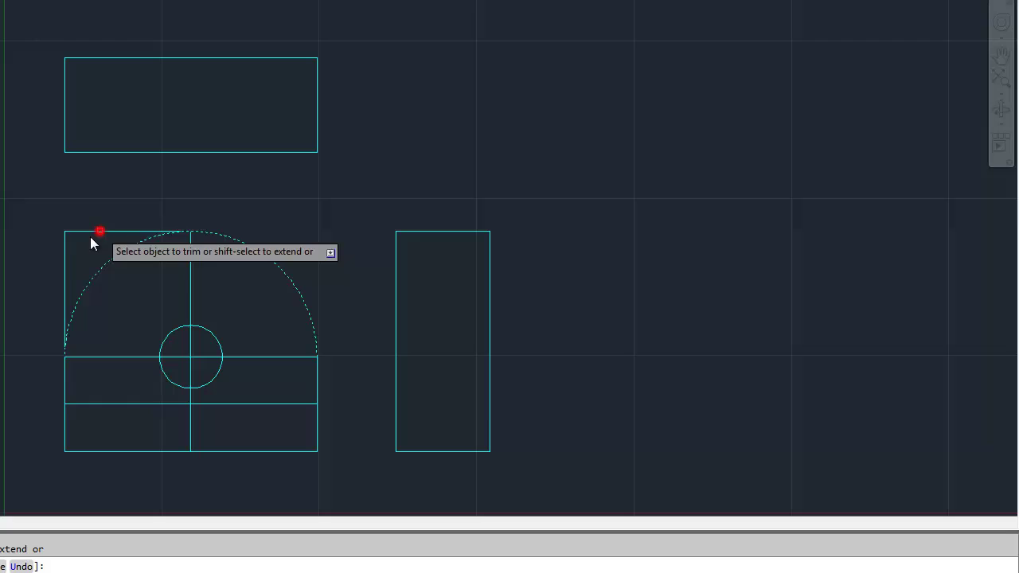
{"action": "left_click", "coordinate": [64, 259]}
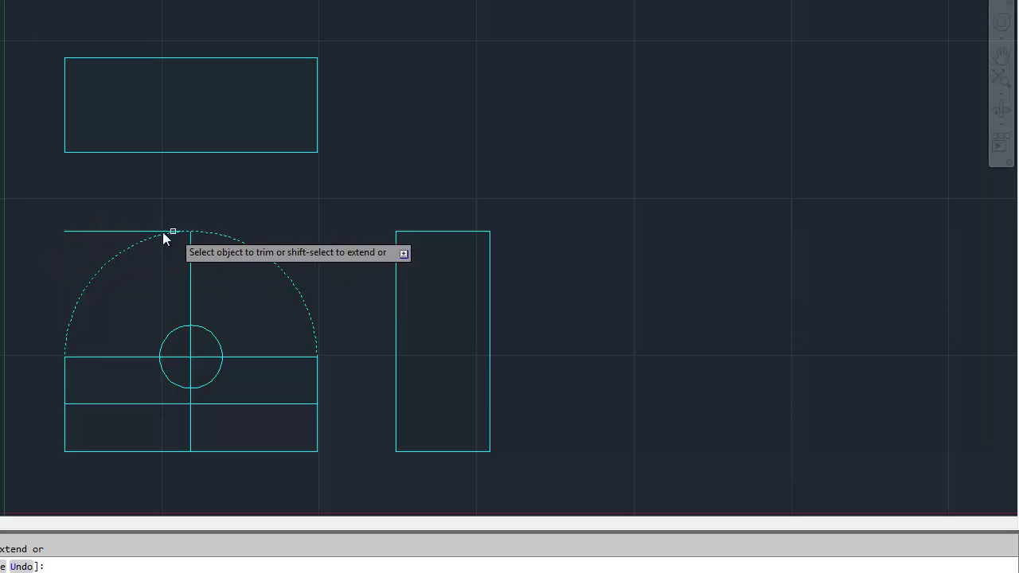
{"action": "right_click", "coordinate": [405, 117]}
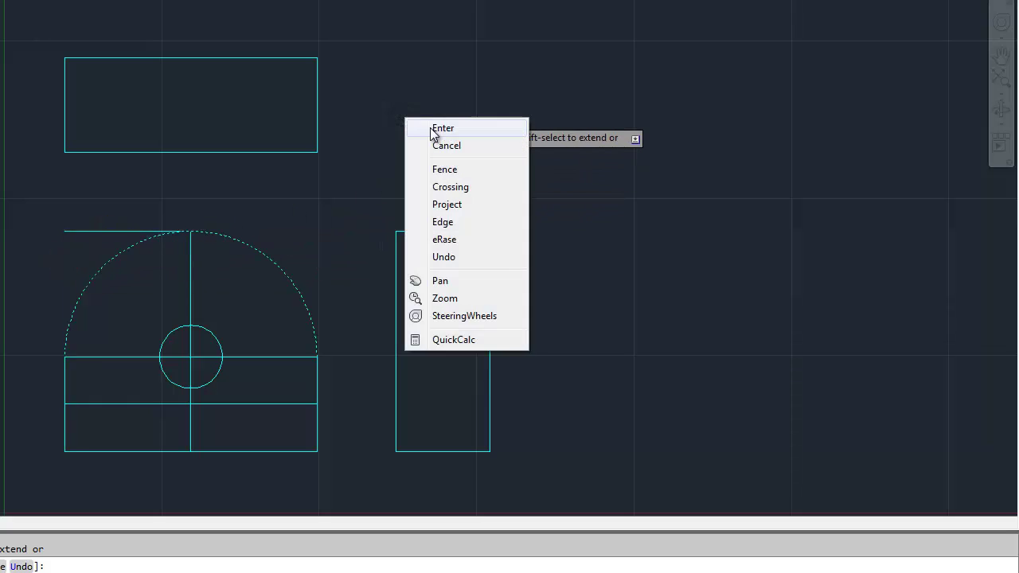
{"action": "left_click", "coordinate": [430, 128]}
Erase the leftover top edge segment, the vertical middle line and the horizontal line through the small circle in the front view
{"action": "left_click", "coordinate": [100, 230]}
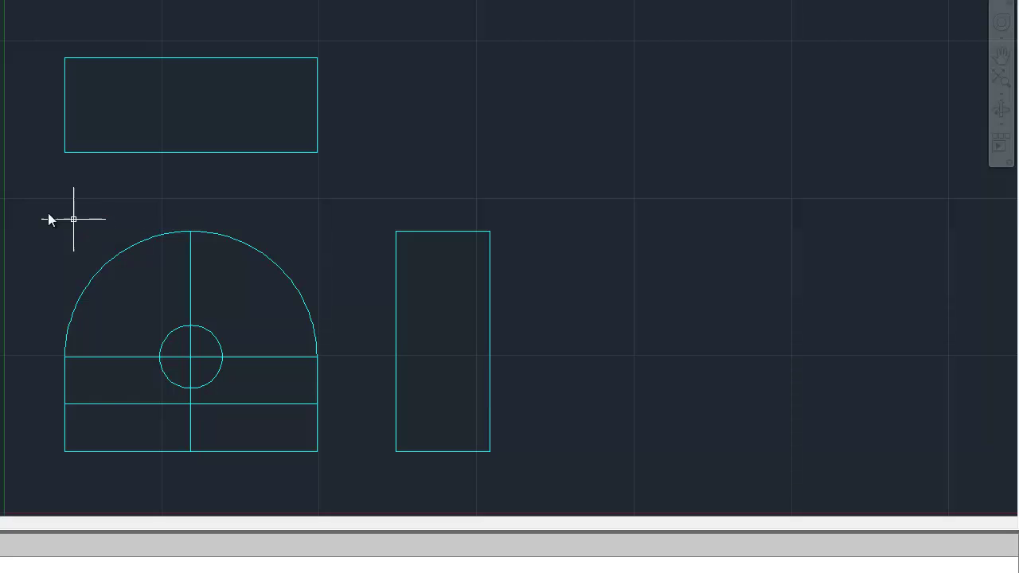
{"action": "left_click", "coordinate": [191, 292]}
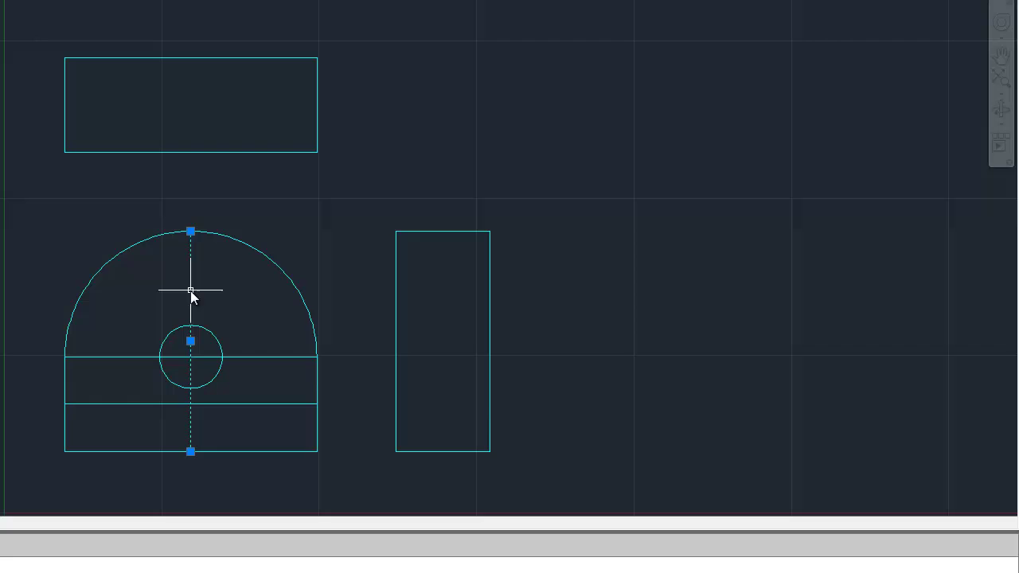
{"action": "key", "text": "Delete"}
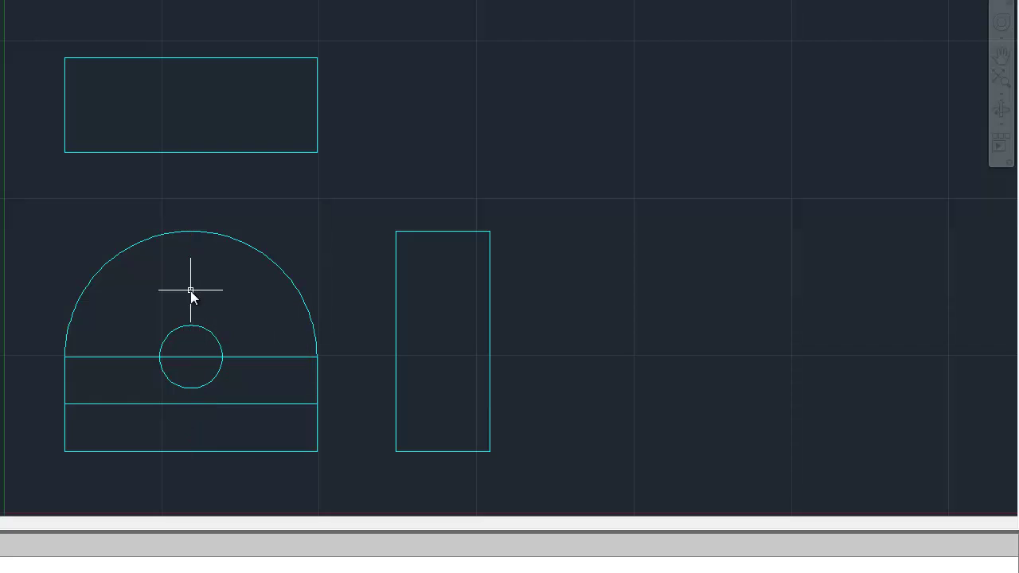
{"action": "left_click", "coordinate": [242, 356]}
{"action": "key", "text": "Delete"}
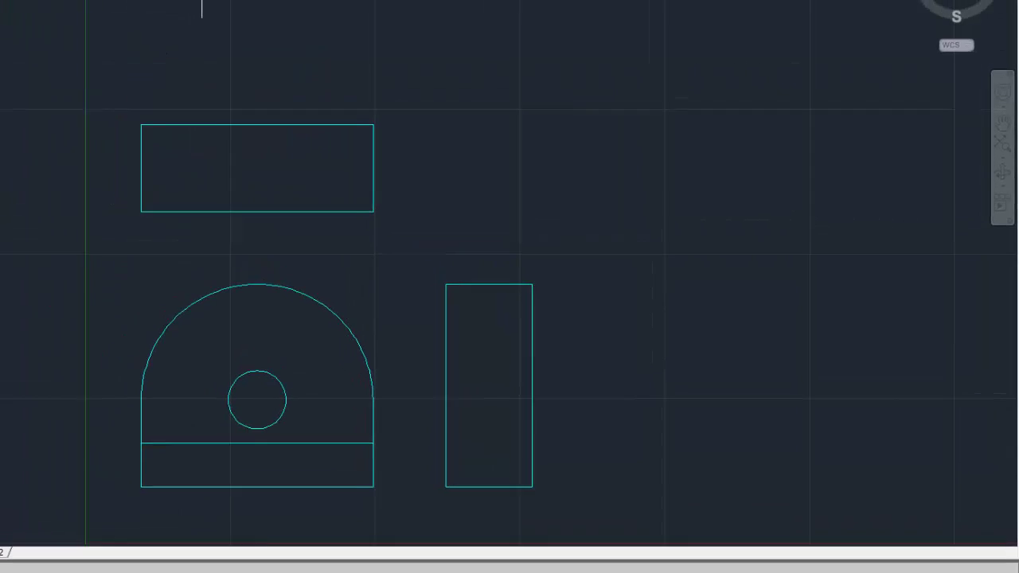
Offset the top view's bottom edge 0.75 units upward and the side view's right edge 0.75 units to the left
{"action": "type", "text": "o"}
{"action": "key", "text": "Return"}
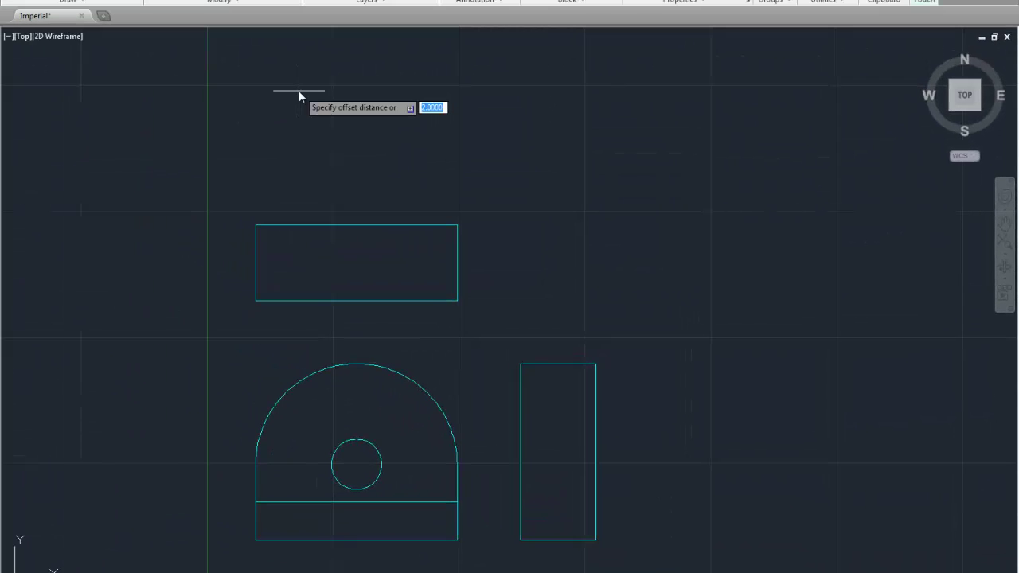
{"action": "type", "text": ".75"}
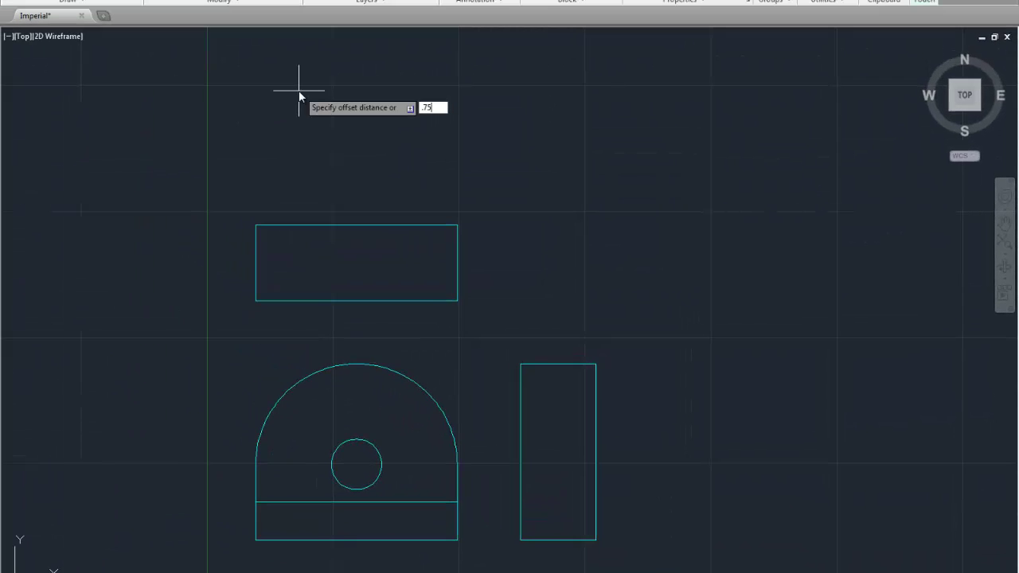
{"action": "key", "text": "Return"}
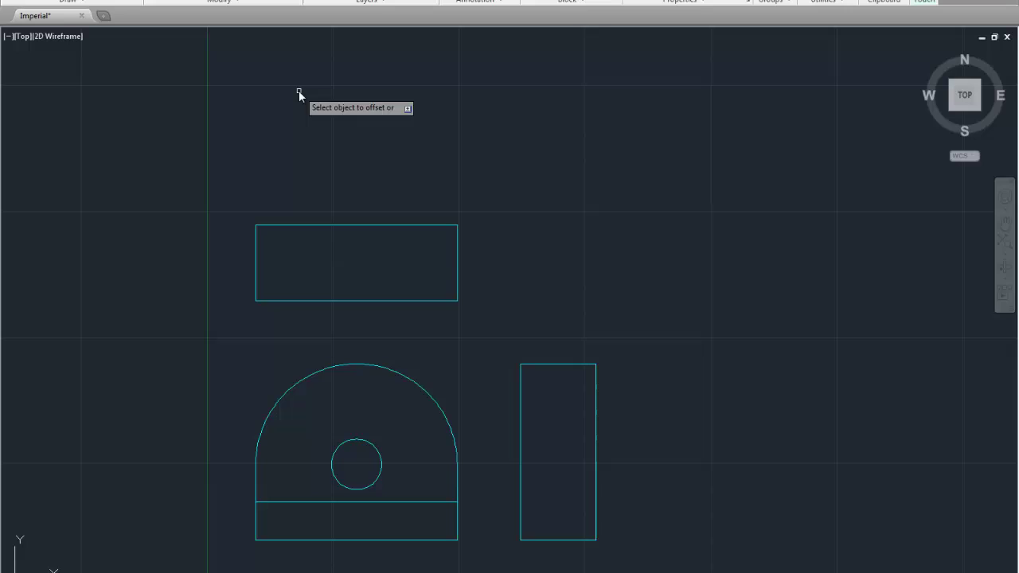
{"action": "left_click", "coordinate": [363, 301]}
{"action": "left_click", "coordinate": [368, 276]}
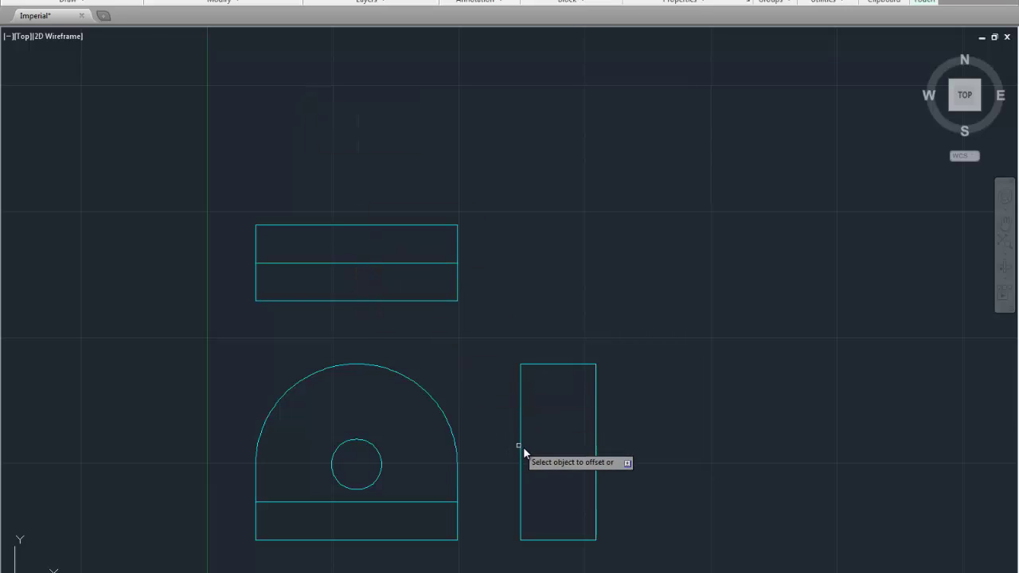
{"action": "left_click", "coordinate": [595, 444]}
{"action": "left_click", "coordinate": [575, 444]}
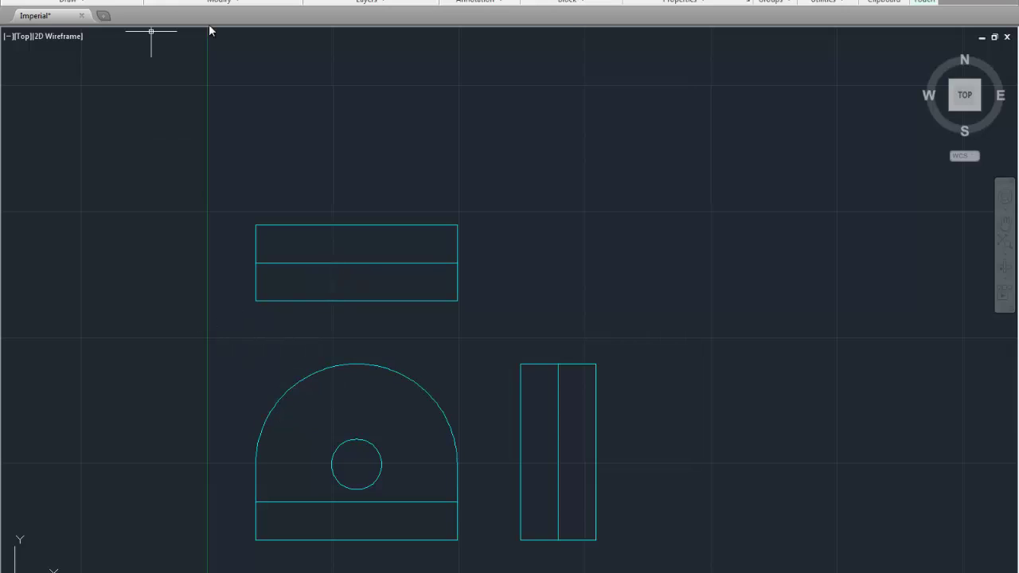
Make Hidden the current layer, leaving no objects selected
{"action": "left_click", "coordinate": [371, 2]}
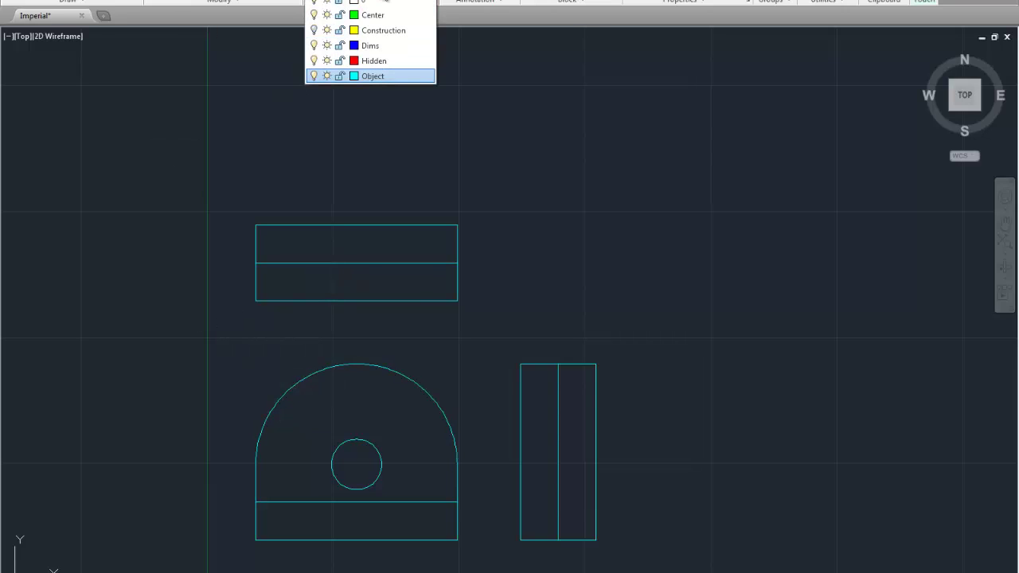
{"action": "left_click", "coordinate": [374, 64]}
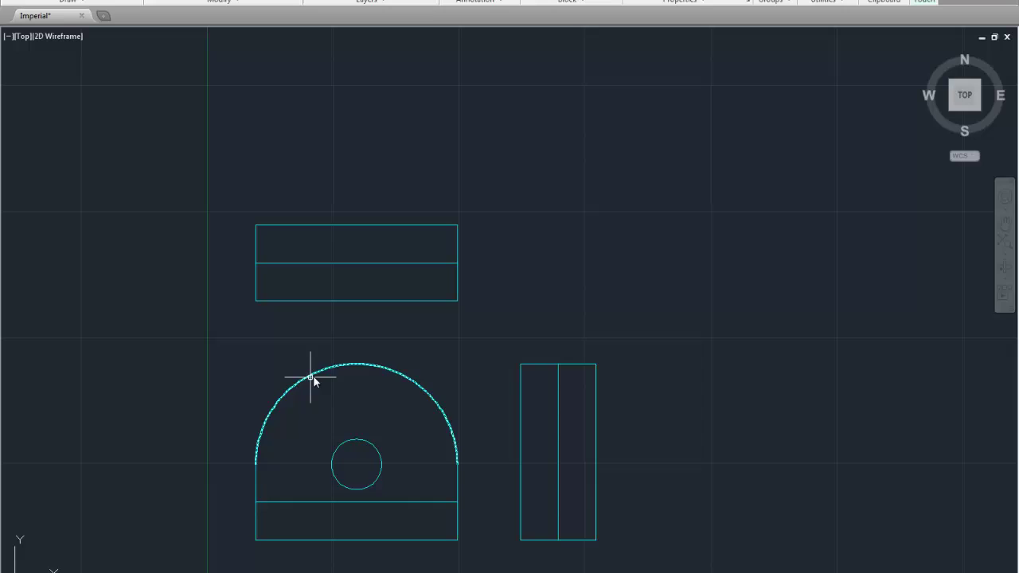
{"action": "left_click", "coordinate": [356, 366]}
{"action": "key", "text": "Escape"}
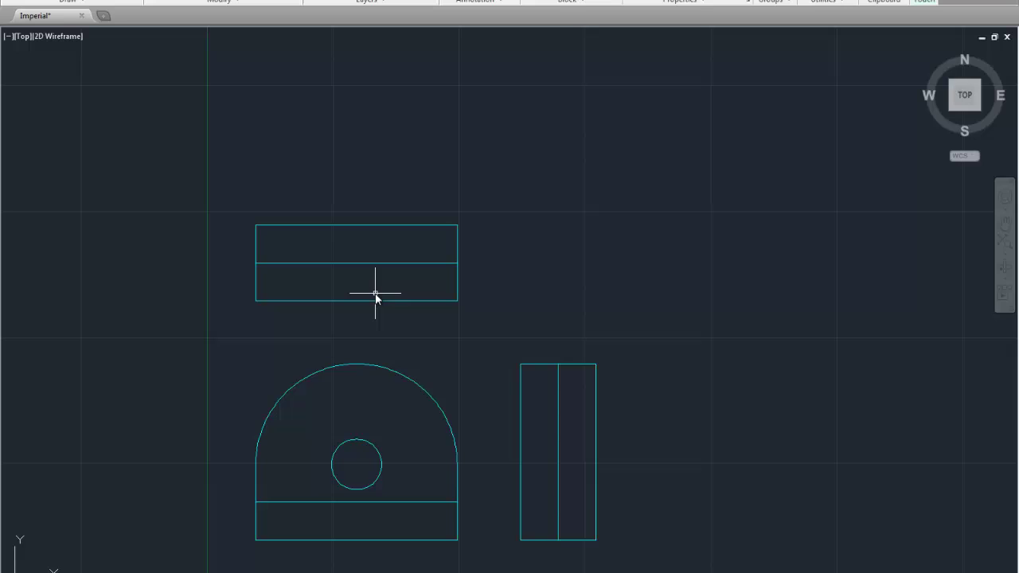
Draw a vertical hidden line from the small circle's left quadrant up through and beyond the top view
{"action": "type", "text": "l"}
{"action": "key", "text": "Return"}
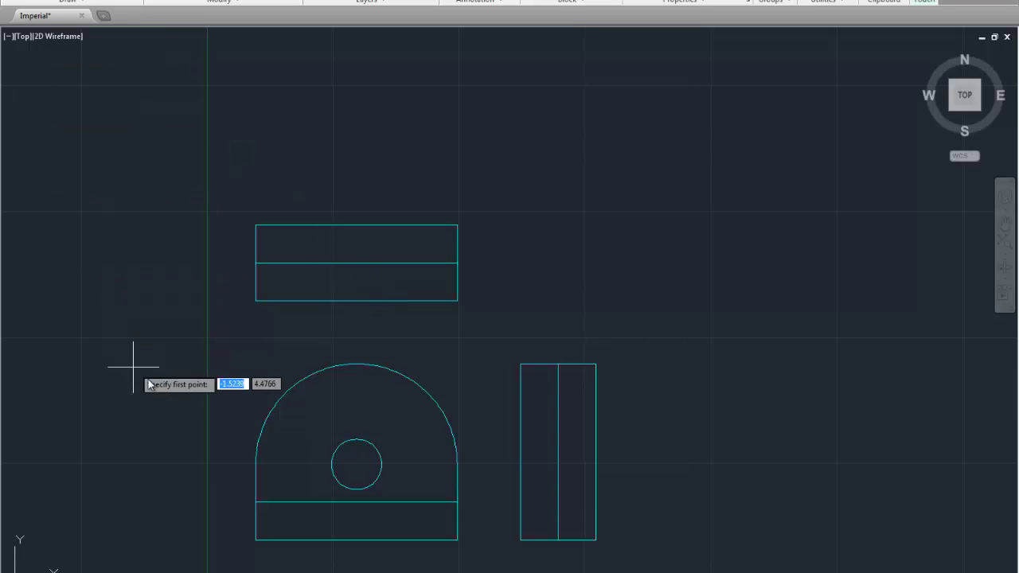
{"action": "left_click", "coordinate": [332, 464]}
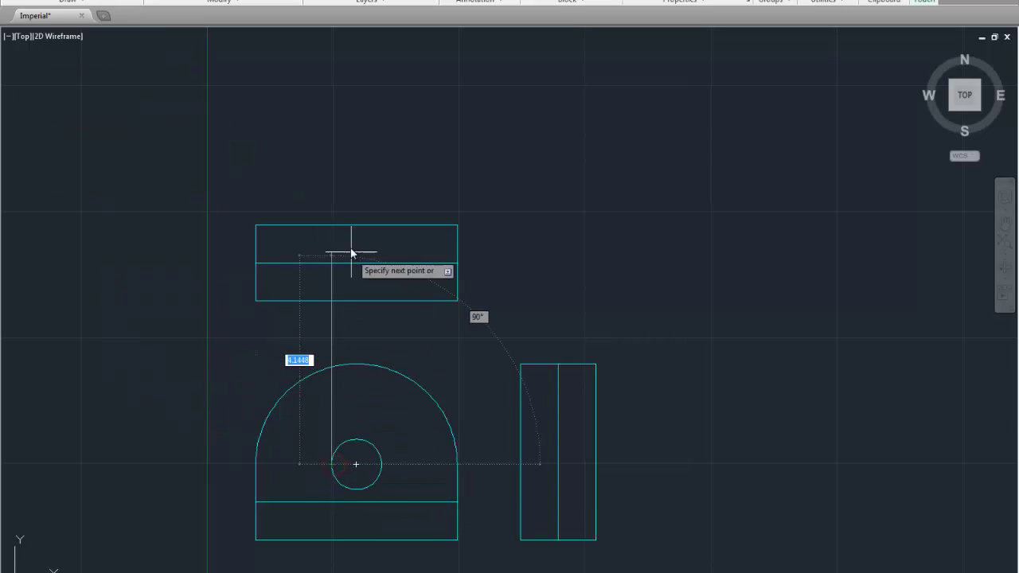
{"action": "left_click", "coordinate": [331, 159]}
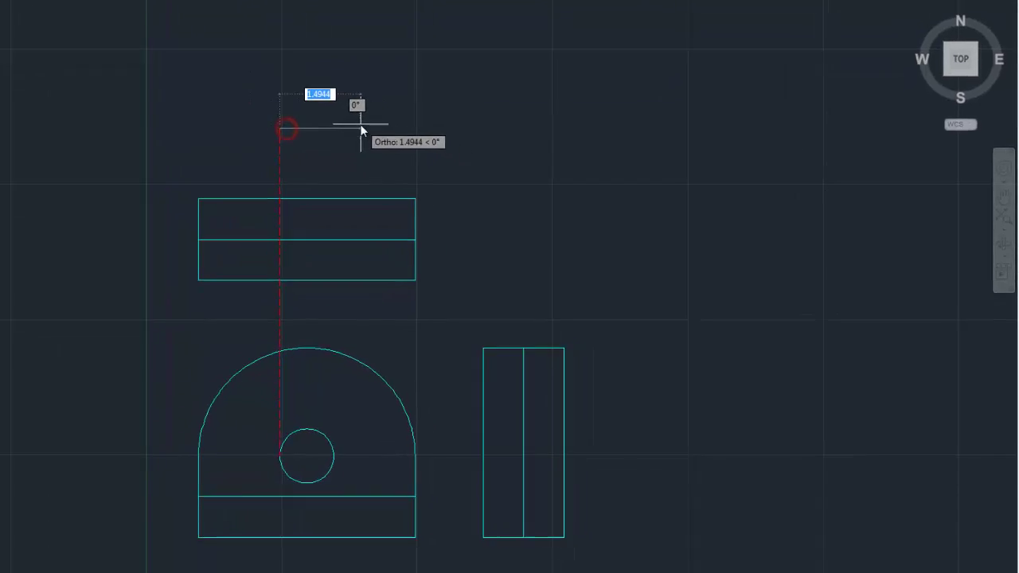
{"action": "right_click", "coordinate": [361, 130]}
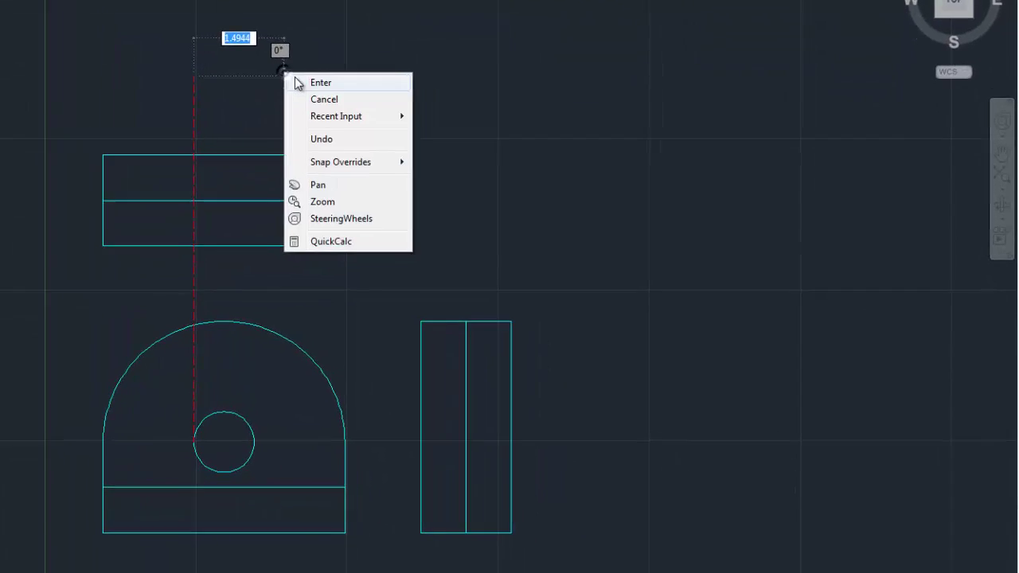
{"action": "left_click", "coordinate": [374, 133]}
Draw a second vertical hidden line from the small circle's right quadrant up past the top view
{"action": "key", "text": "Return"}
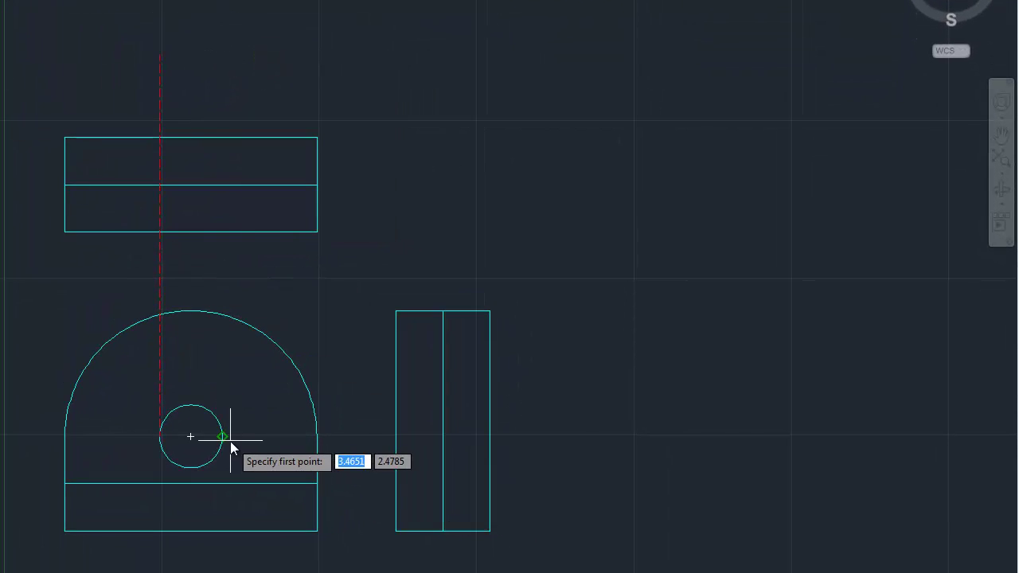
{"action": "left_click", "coordinate": [223, 437]}
{"action": "left_click", "coordinate": [224, 86]}
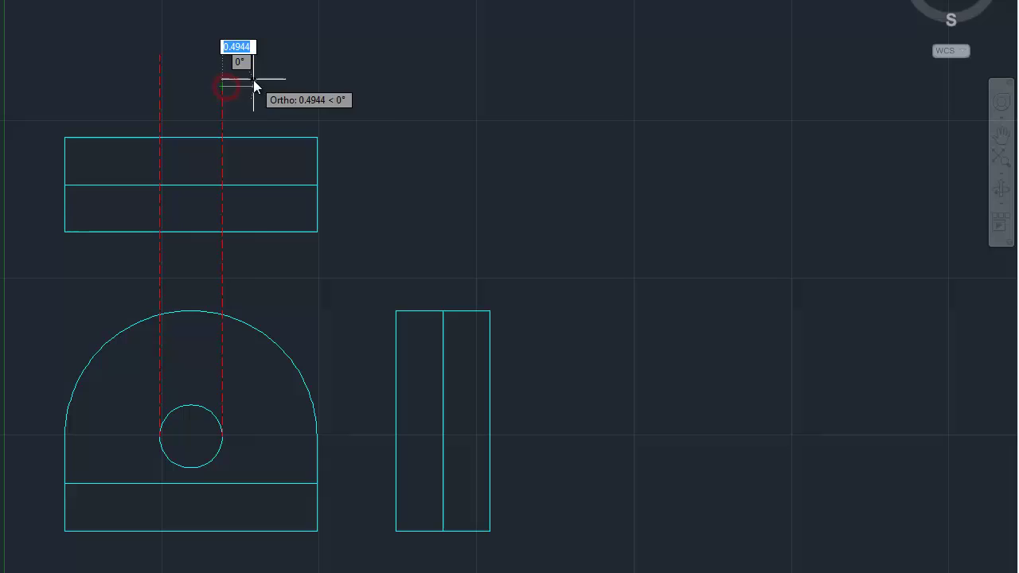
{"action": "right_click", "coordinate": [253, 79]}
{"action": "left_click", "coordinate": [266, 85]}
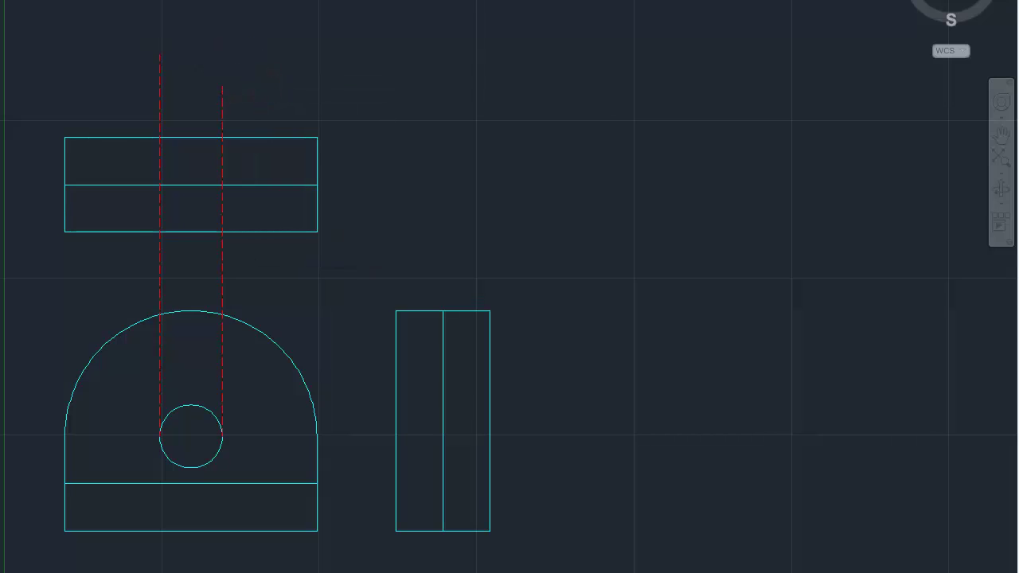
Draw a horizontal hidden line from the small circle's top quadrant through and past the right edge of the side view
{"action": "right_click", "coordinate": [554, 40]}
{"action": "left_click", "coordinate": [589, 50]}
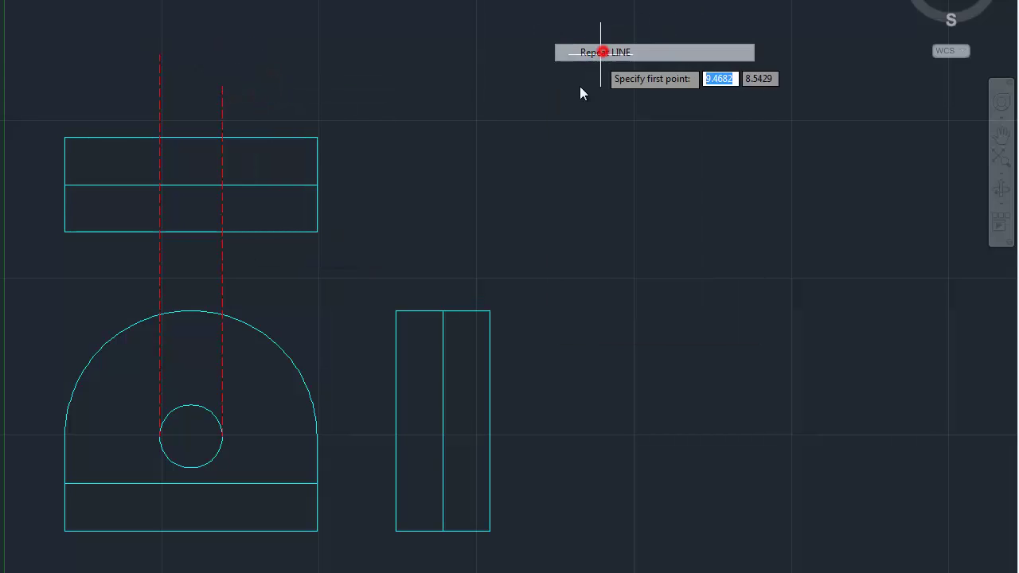
{"action": "left_click", "coordinate": [191, 405]}
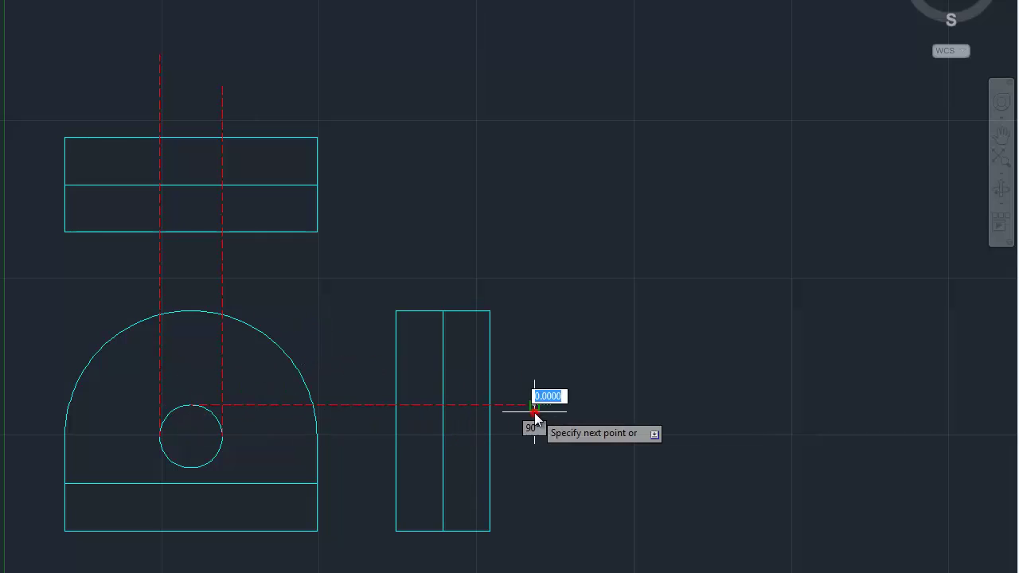
{"action": "left_click", "coordinate": [533, 405]}
{"action": "right_click", "coordinate": [583, 320]}
{"action": "left_click", "coordinate": [601, 332]}
Draw a second horizontal hidden line from the small circle's bottom quadrant through and past the side view
{"action": "right_click", "coordinate": [594, 266]}
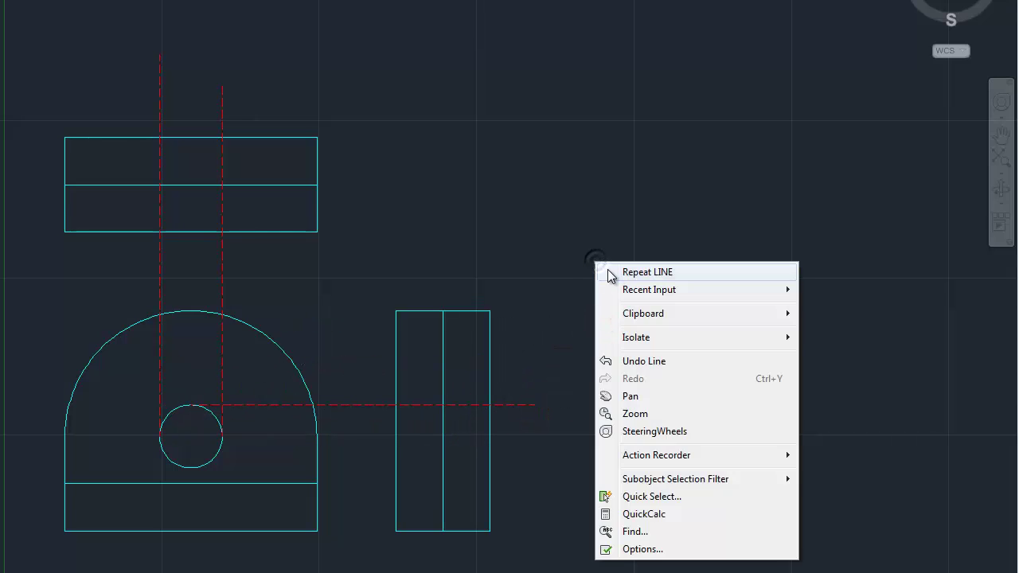
{"action": "left_click", "coordinate": [607, 272]}
{"action": "left_click", "coordinate": [191, 467]}
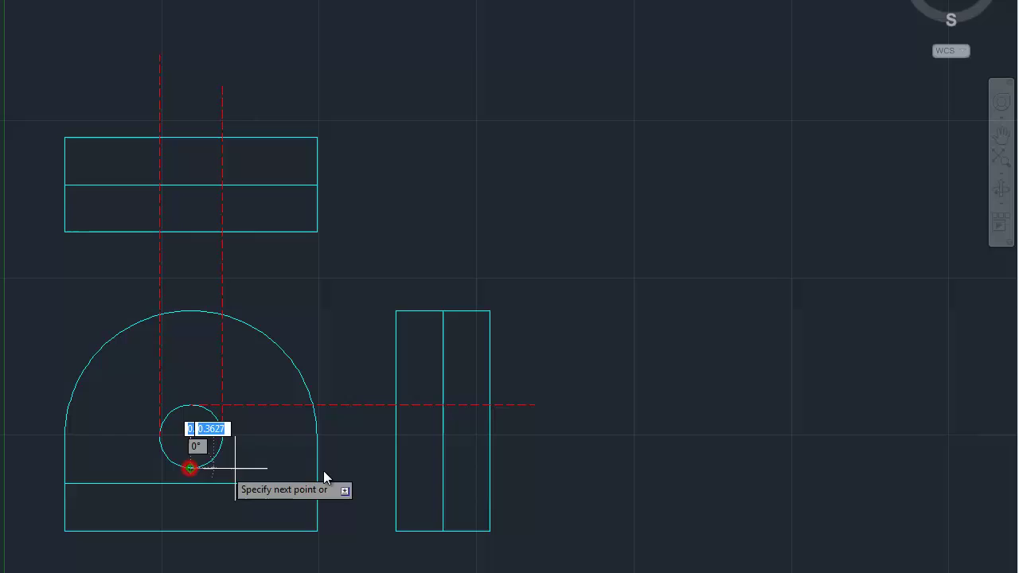
{"action": "left_click", "coordinate": [541, 466]}
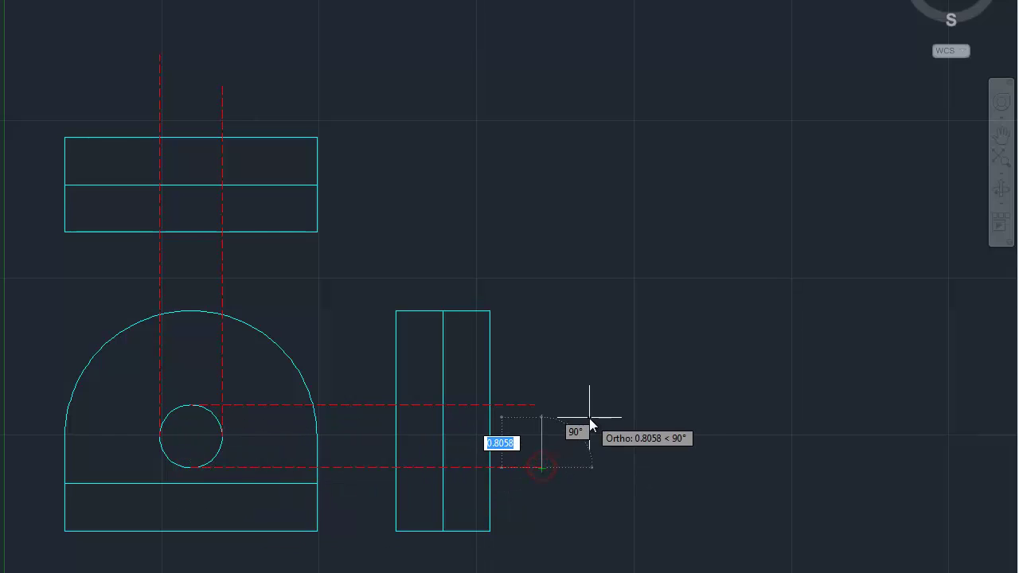
{"action": "right_click", "coordinate": [589, 418]}
{"action": "left_click", "coordinate": [609, 425]}
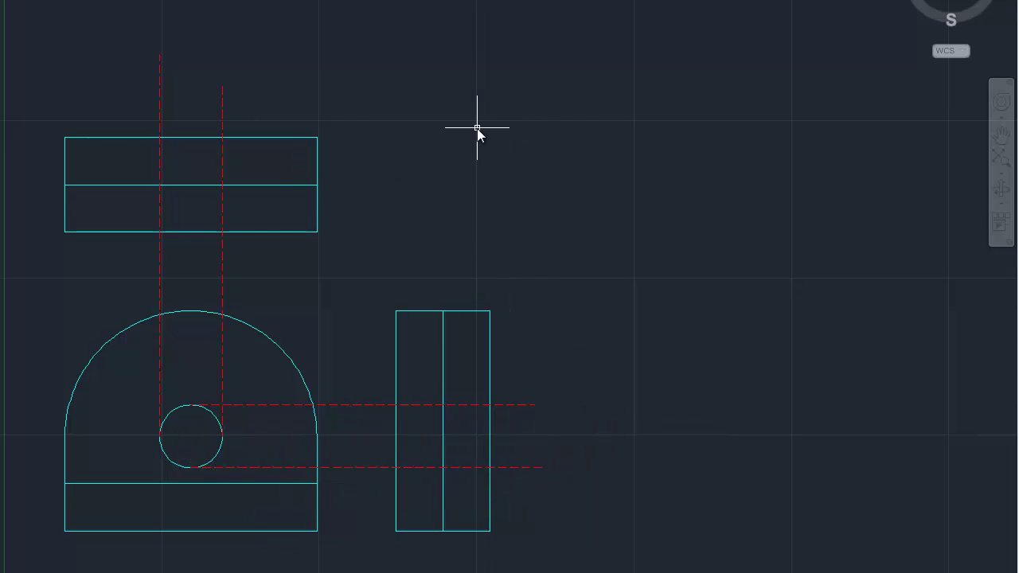
Trim both vertical hidden lines so they remain only between the top view's upper edge and its middle line
{"action": "type", "text": "TRIM"}
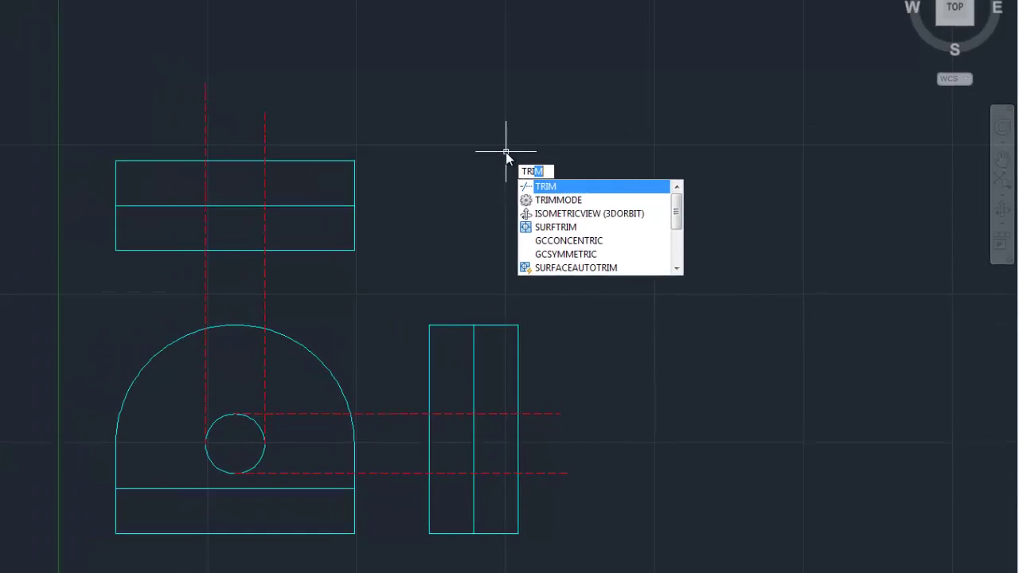
{"action": "key", "text": "Return"}
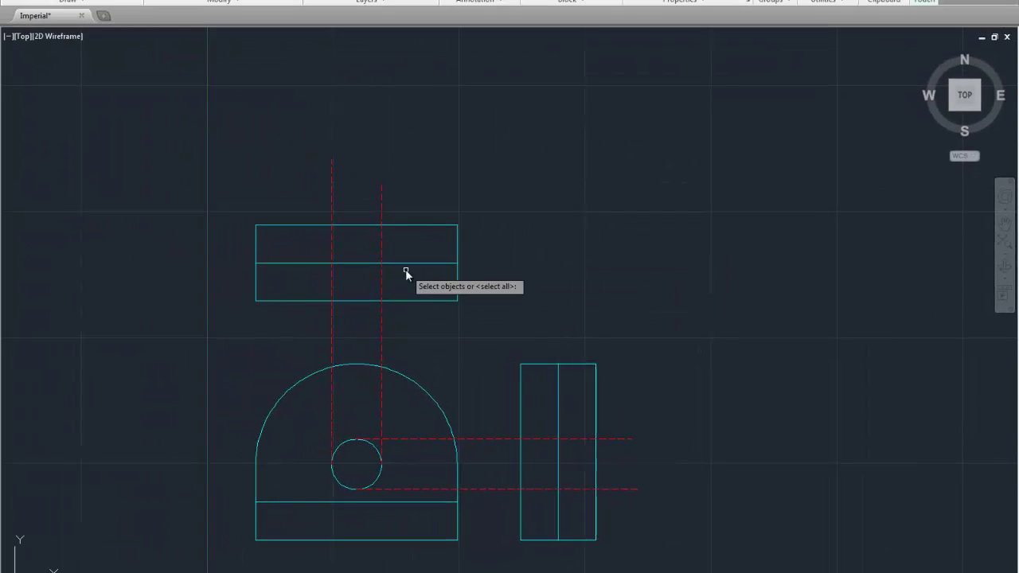
{"action": "left_click", "coordinate": [403, 262]}
{"action": "left_click", "coordinate": [402, 225]}
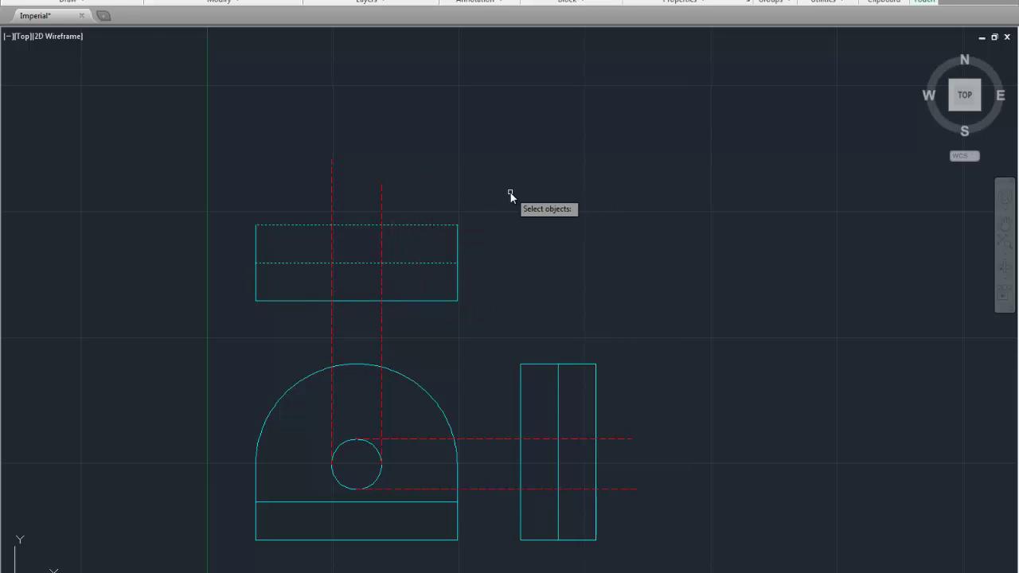
{"action": "key", "text": "Return"}
{"action": "left_click", "coordinate": [433, 186]}
{"action": "left_click", "coordinate": [296, 202]}
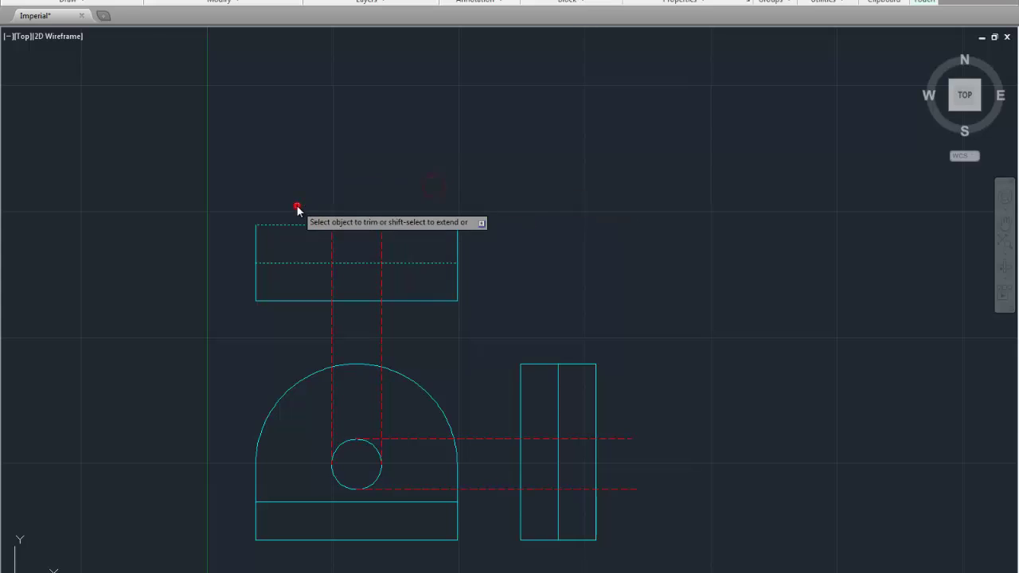
{"action": "left_click", "coordinate": [417, 324]}
{"action": "left_click", "coordinate": [268, 341]}
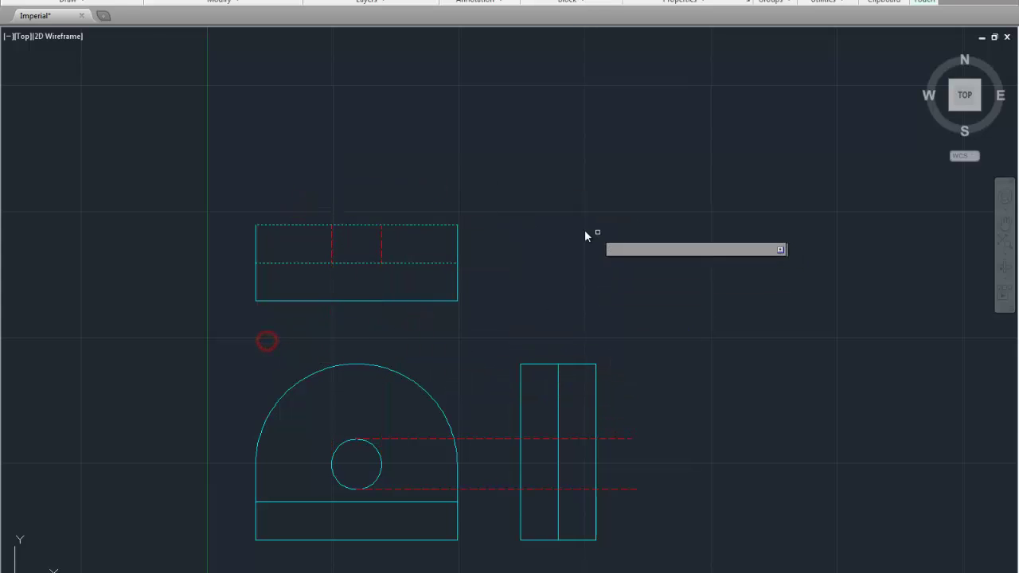
{"action": "key", "text": "Return"}
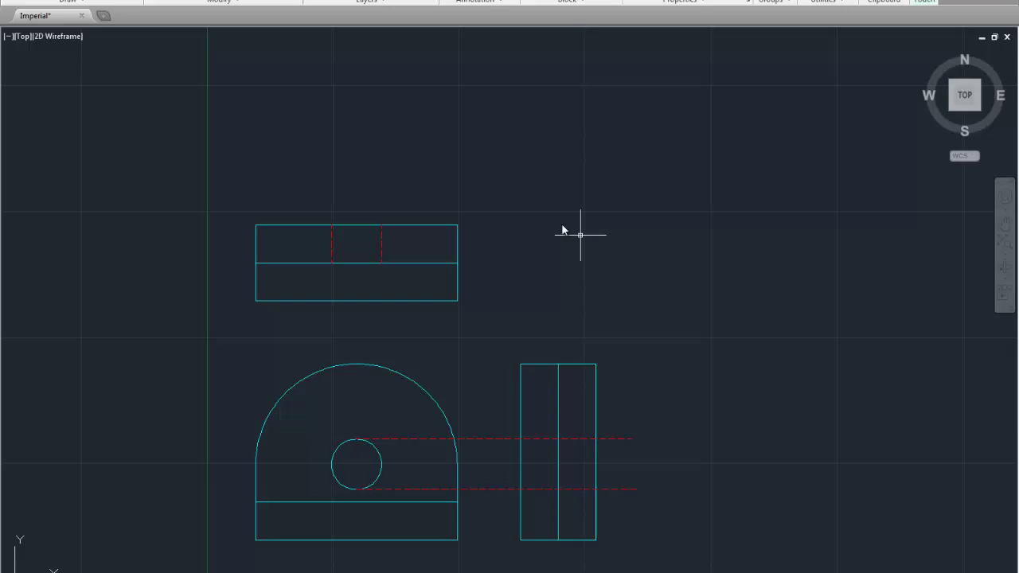
Trim both horizontal hidden lines outside the side view, using its three vertical lines as cutting edges
{"action": "right_click", "coordinate": [543, 217]}
{"action": "left_click", "coordinate": [582, 225]}
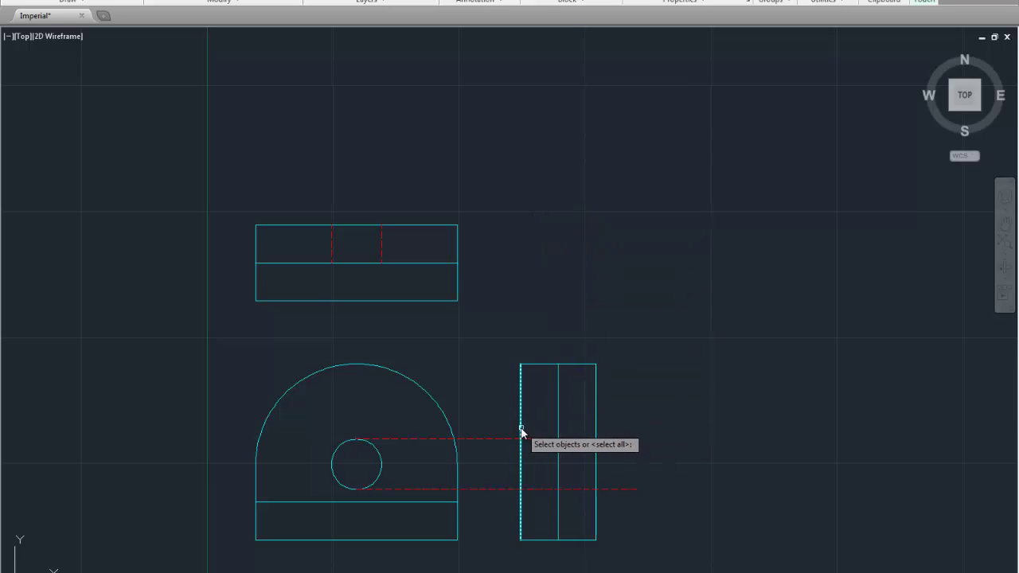
{"action": "left_click", "coordinate": [519, 429]}
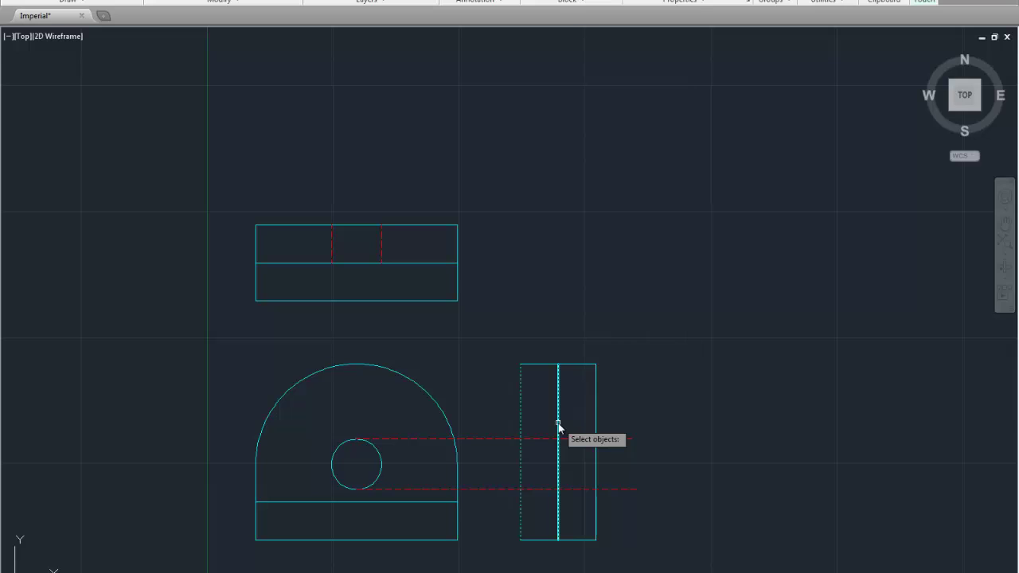
{"action": "left_click", "coordinate": [558, 419]}
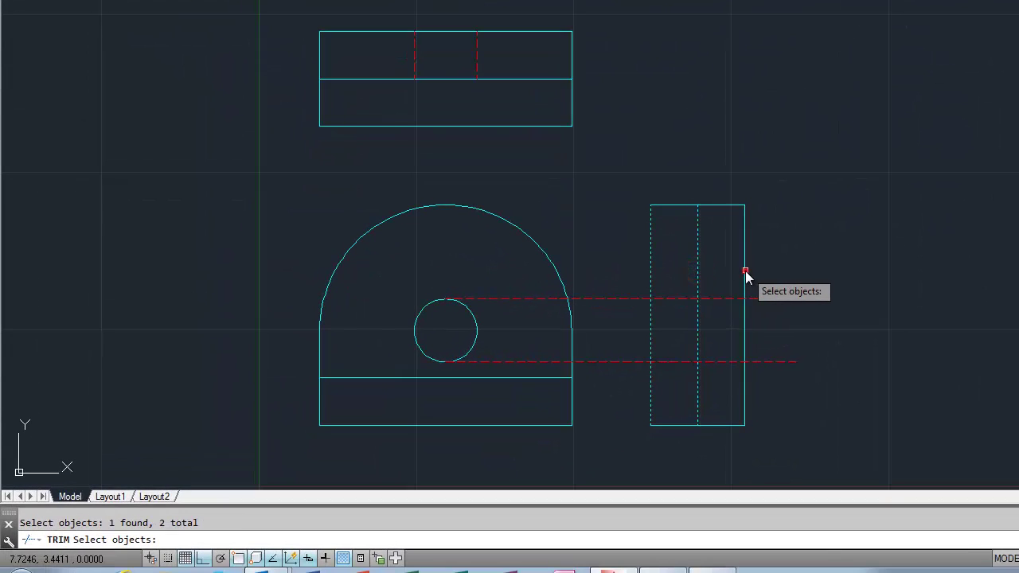
{"action": "left_click", "coordinate": [745, 270]}
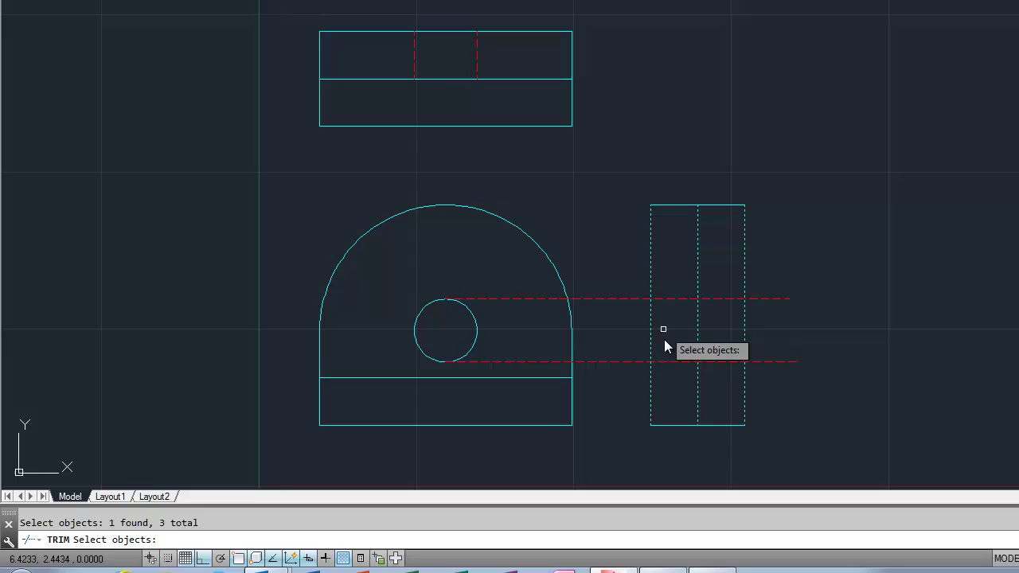
{"action": "right_click", "coordinate": [855, 79]}
{"action": "left_click", "coordinate": [602, 252]}
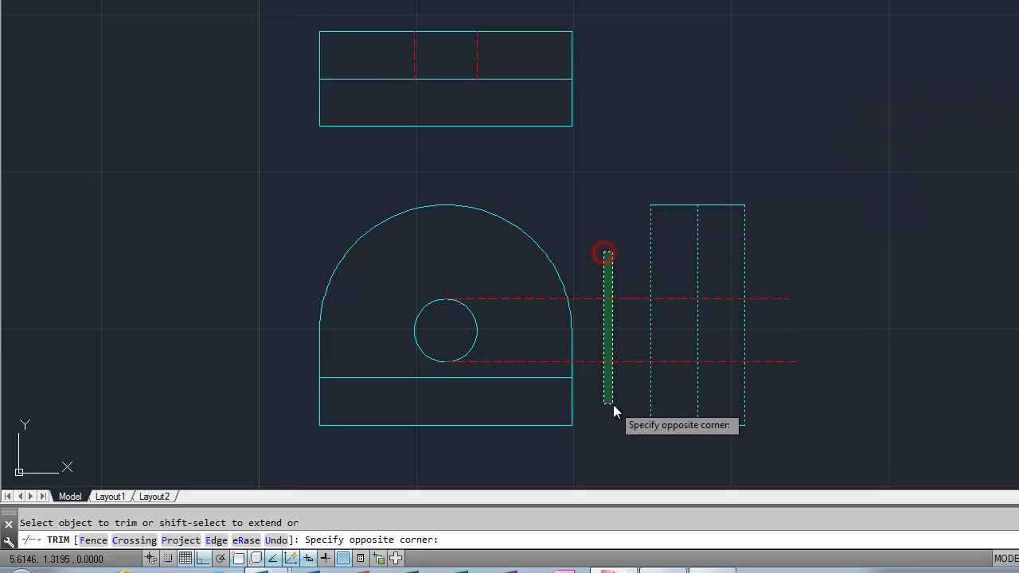
{"action": "left_click", "coordinate": [613, 406]}
{"action": "left_click", "coordinate": [785, 255]}
{"action": "left_click", "coordinate": [768, 401]}
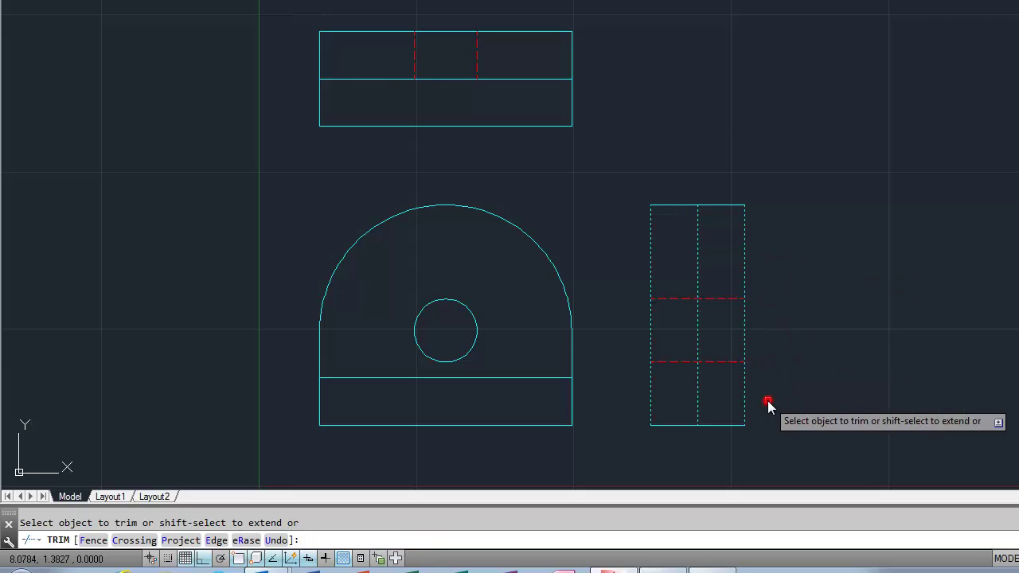
{"action": "right_click", "coordinate": [837, 302]}
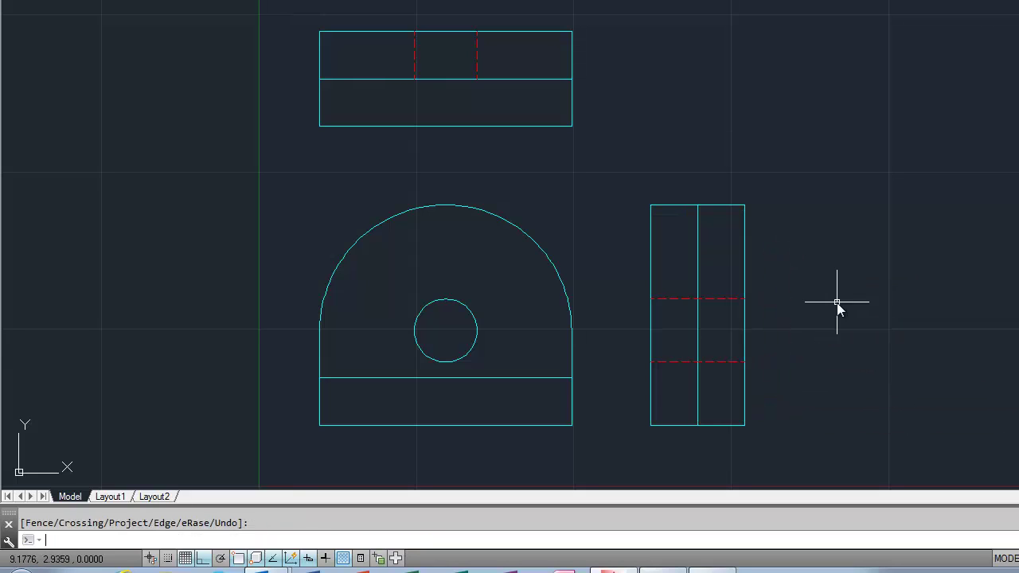
Trim away the portions of both hidden lines left of the side view's middle vertical line
{"action": "right_click", "coordinate": [862, 61]}
{"action": "left_click", "coordinate": [891, 71]}
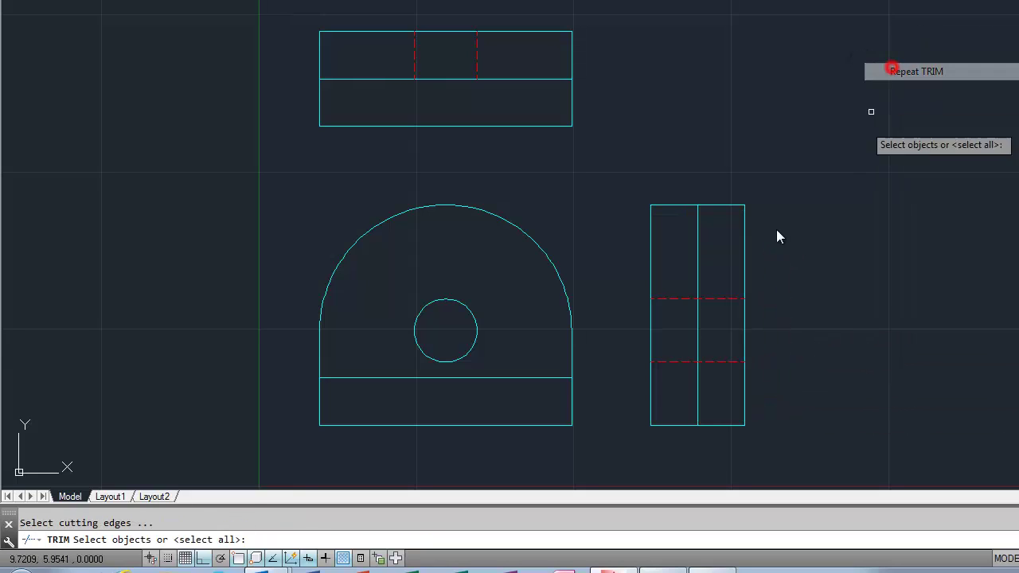
{"action": "left_click", "coordinate": [697, 269]}
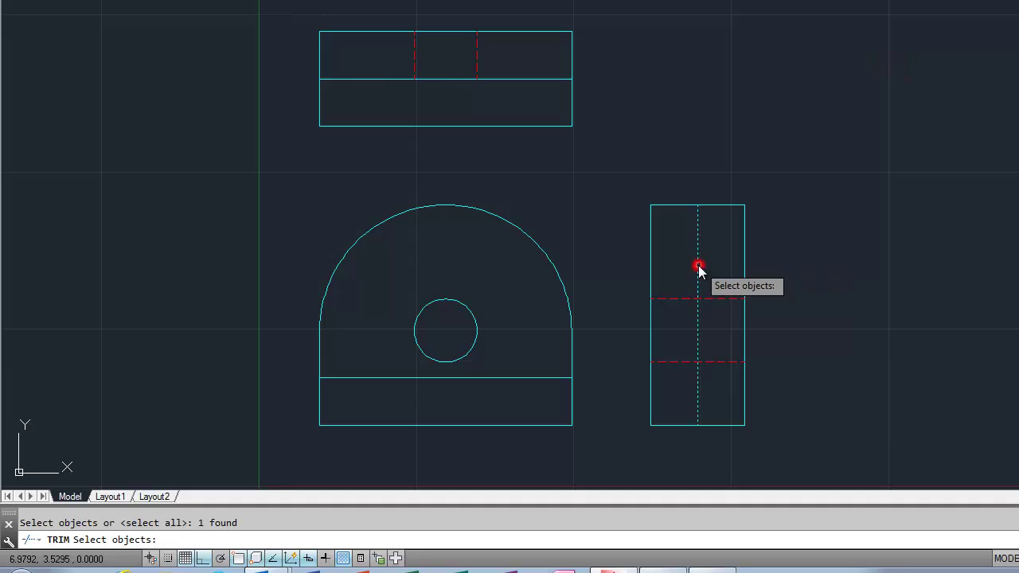
{"action": "right_click", "coordinate": [729, 92]}
{"action": "left_click", "coordinate": [675, 300]}
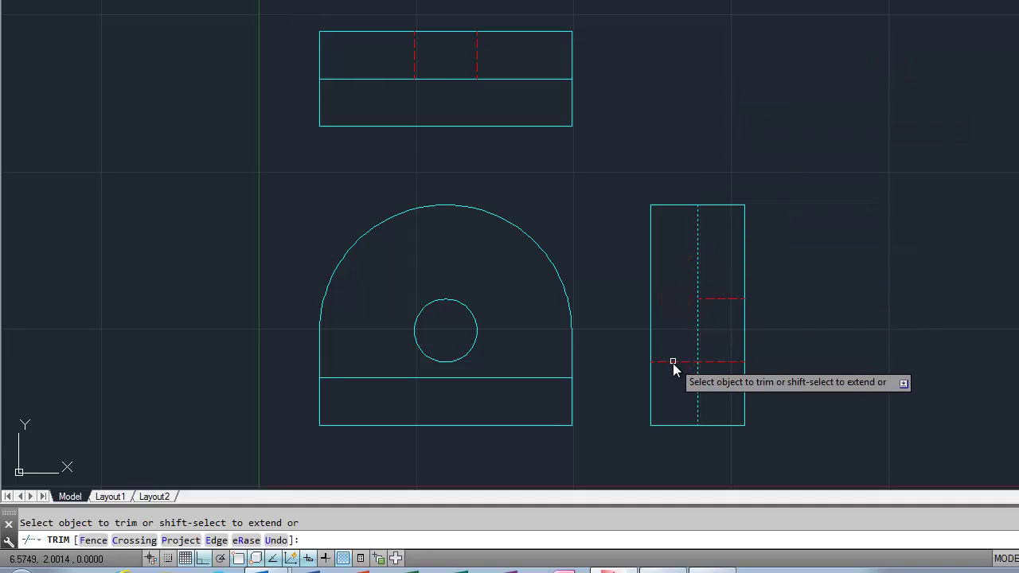
{"action": "left_click", "coordinate": [673, 362]}
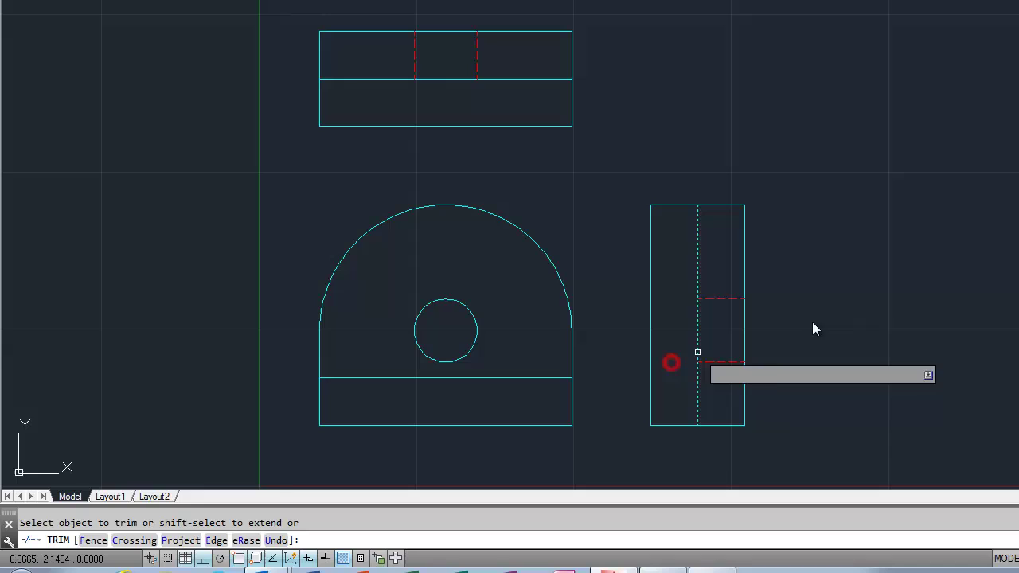
{"action": "right_click", "coordinate": [947, 238]}
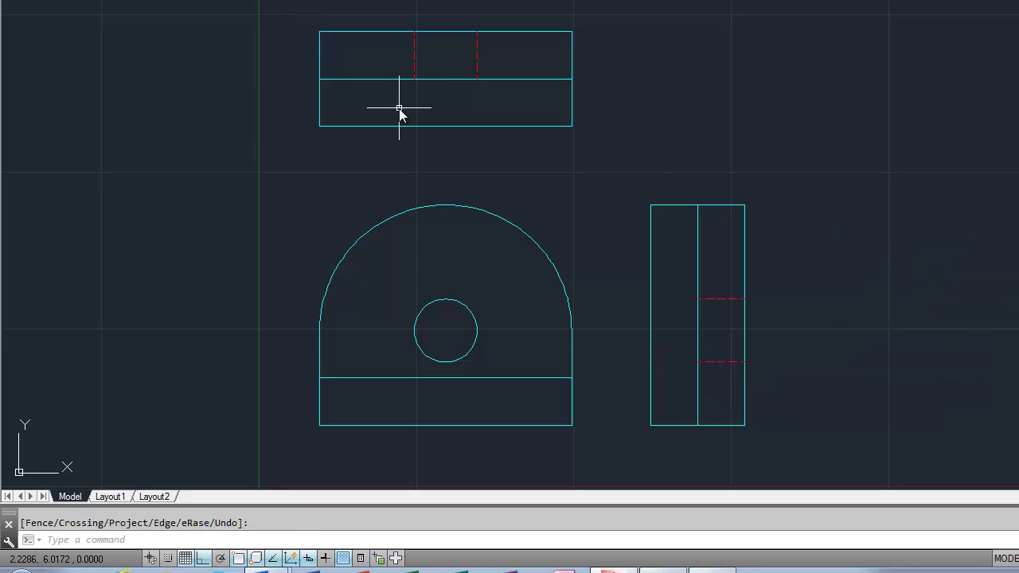
Make Object the current layer and draw a horizontal line from the right end of the front view's inner line past the side view
{"action": "left_click", "coordinate": [370, 2]}
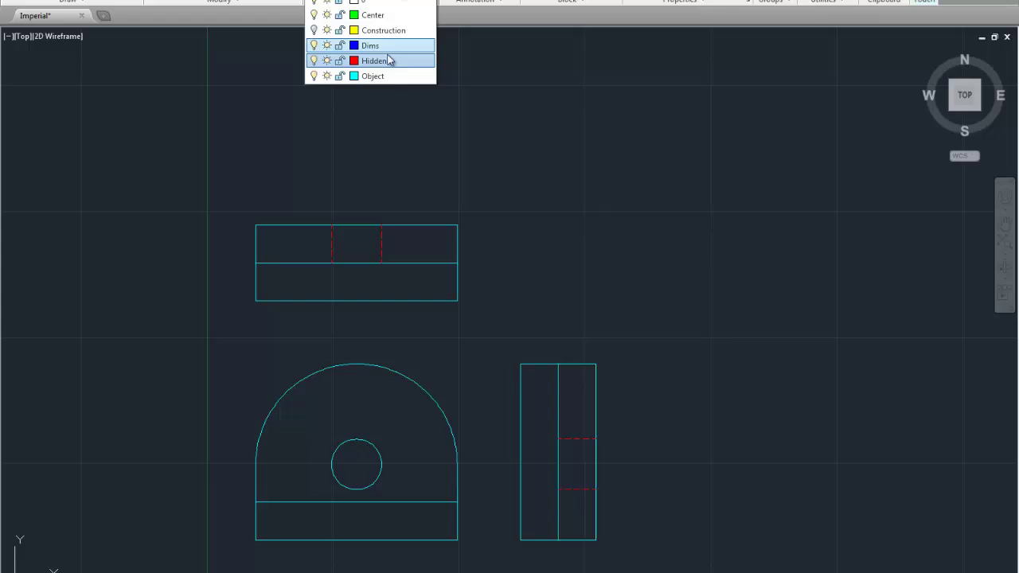
{"action": "left_click", "coordinate": [387, 75]}
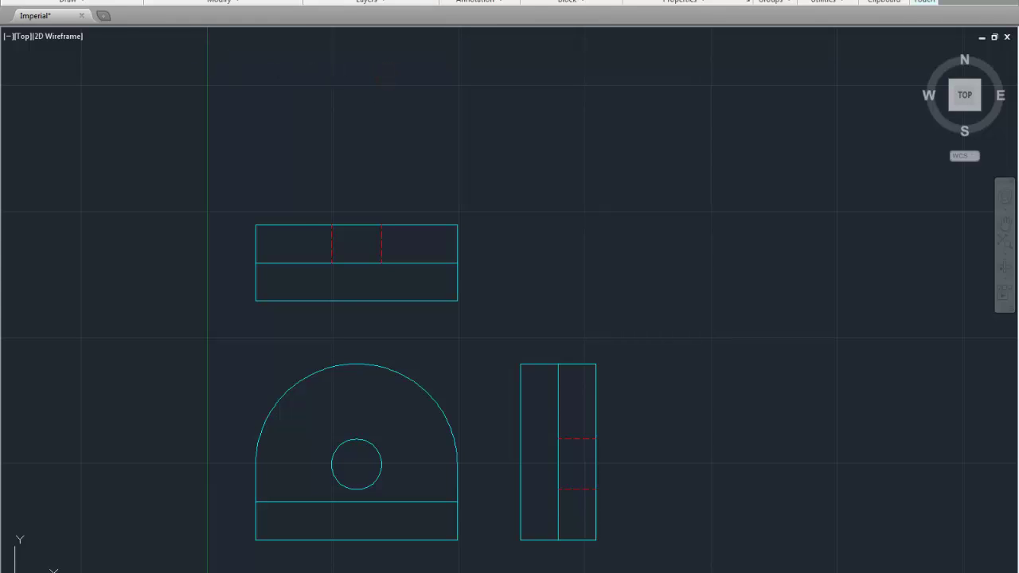
{"action": "left_click", "coordinate": [458, 502]}
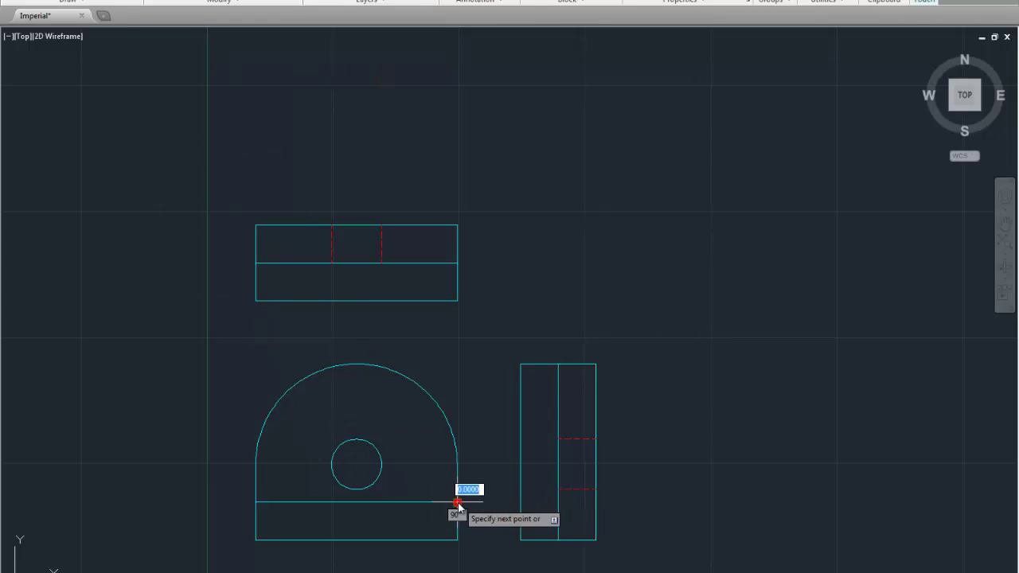
{"action": "left_click", "coordinate": [640, 508]}
{"action": "right_click", "coordinate": [680, 433]}
{"action": "left_click", "coordinate": [696, 443]}
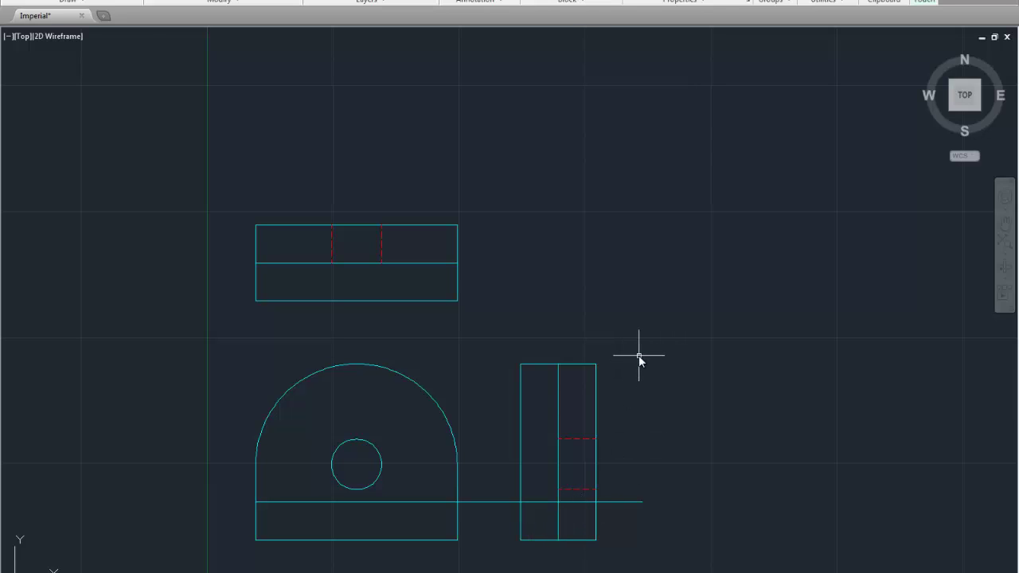
Trim the projected object line to the segment between the side view's left edge and middle vertical line
{"action": "type", "text": "m"}
{"action": "key", "text": "Return"}
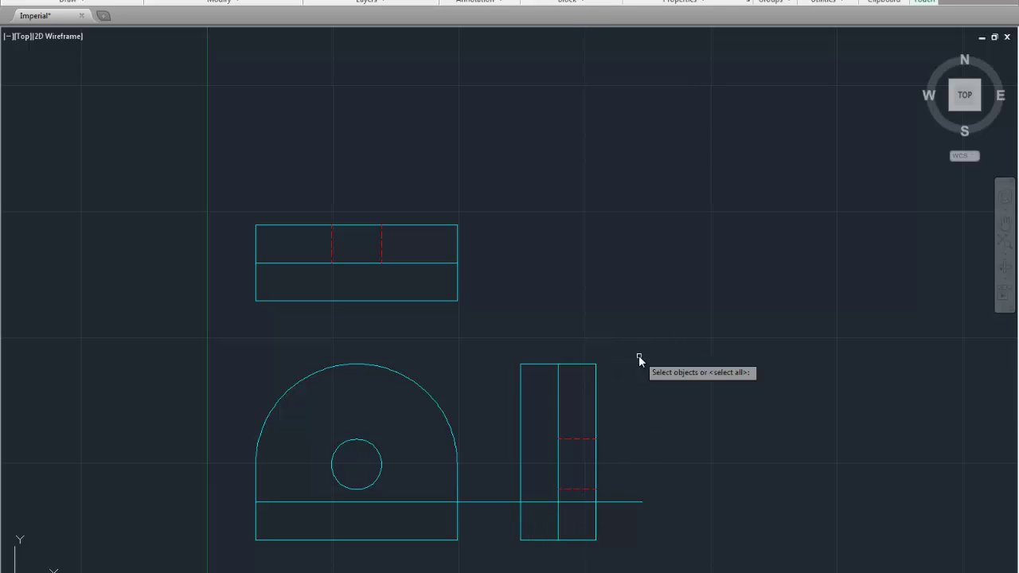
{"action": "left_click", "coordinate": [521, 495]}
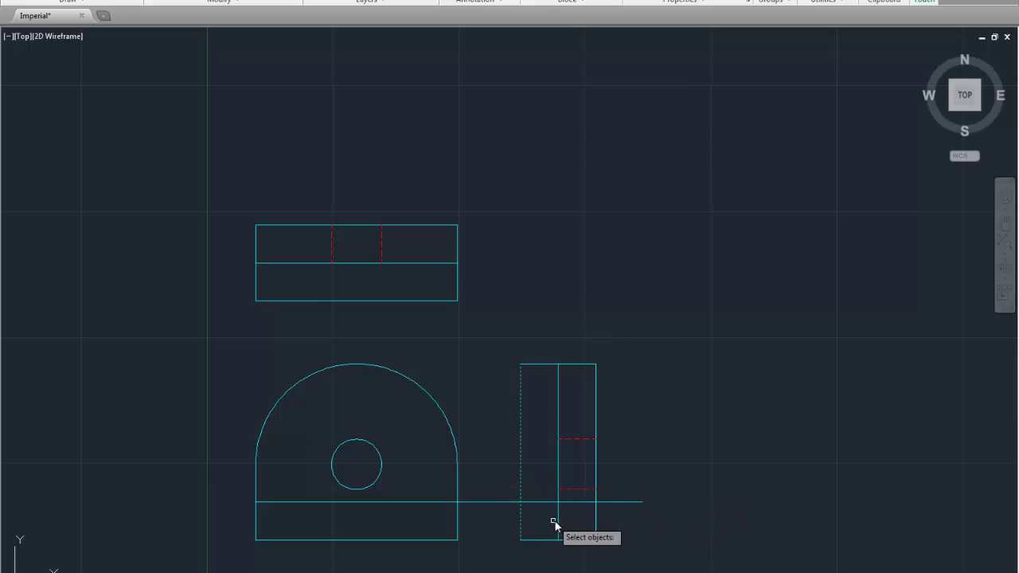
{"action": "left_click", "coordinate": [559, 500]}
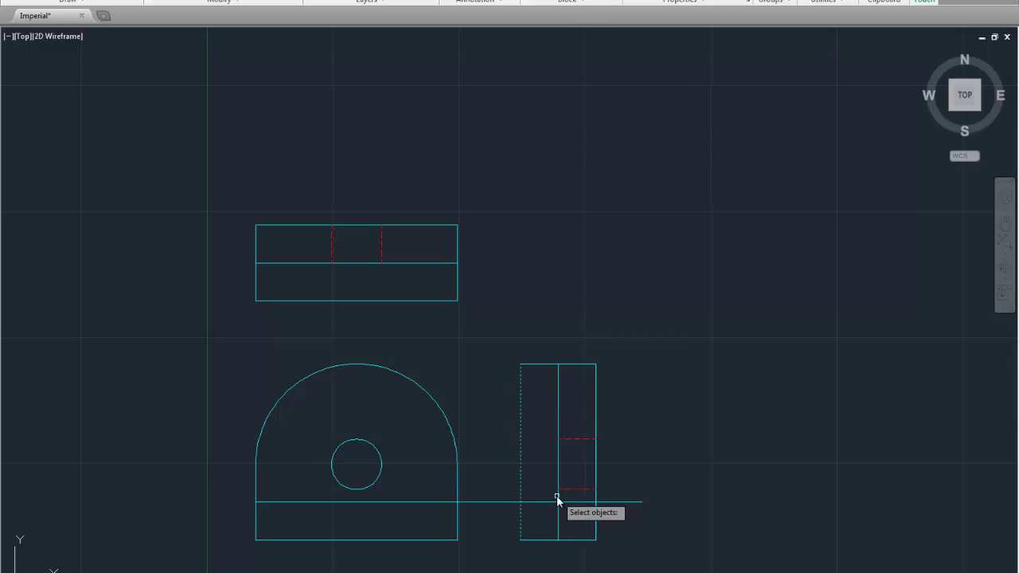
{"action": "left_click", "coordinate": [557, 495]}
{"action": "key", "text": "Return"}
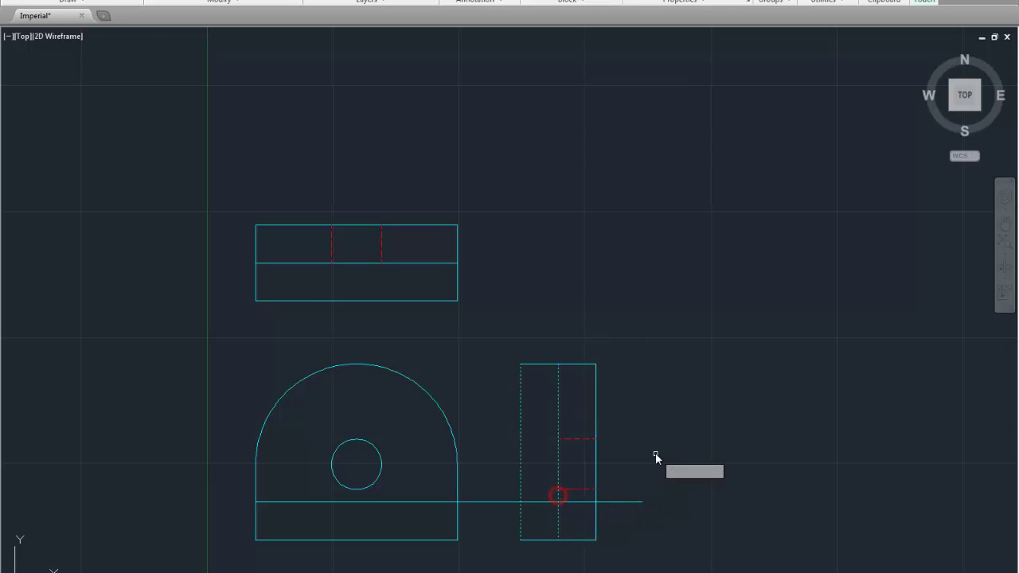
{"action": "left_click", "coordinate": [498, 502]}
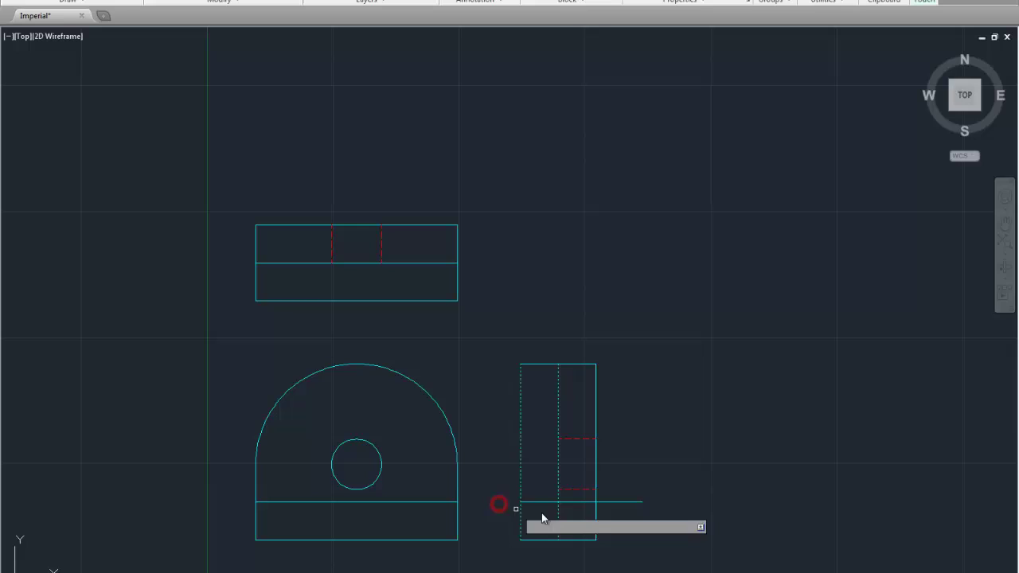
{"action": "left_click", "coordinate": [612, 502]}
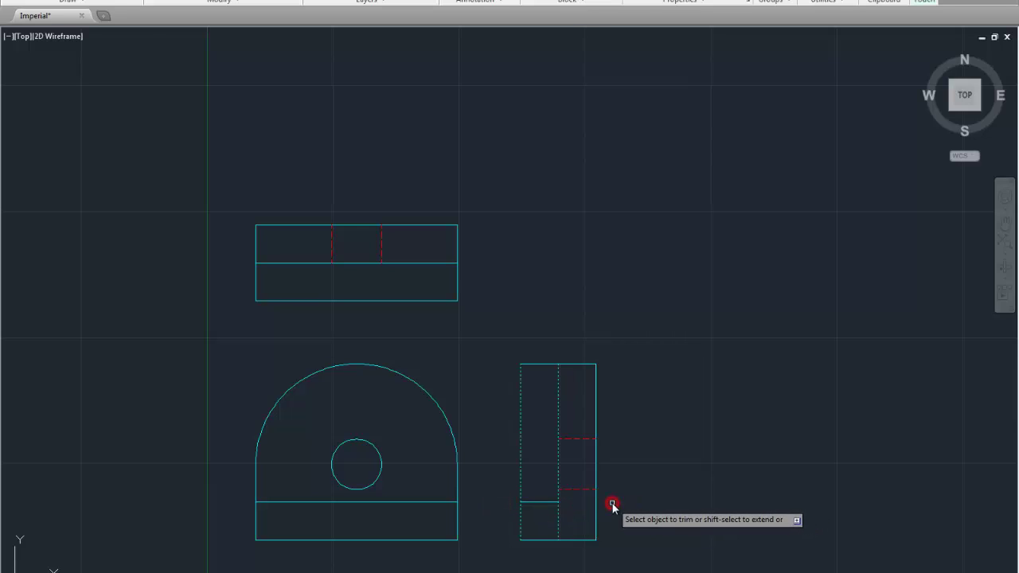
{"action": "right_click", "coordinate": [649, 475]}
{"action": "left_click", "coordinate": [676, 295]}
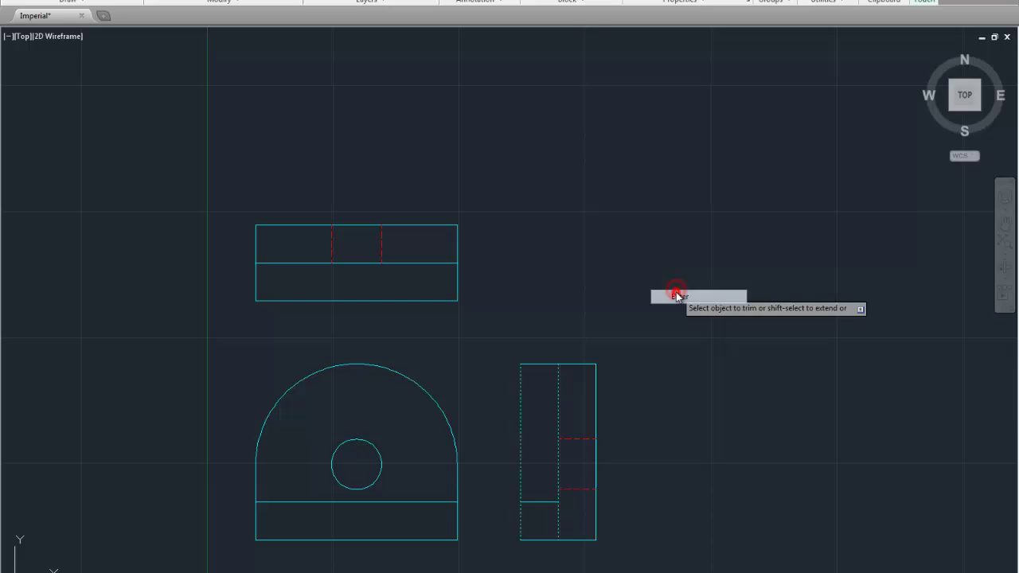
Trim the side view's middle vertical line below the short horizontal object line, using that line as the cutting edge
{"action": "right_click", "coordinate": [661, 353]}
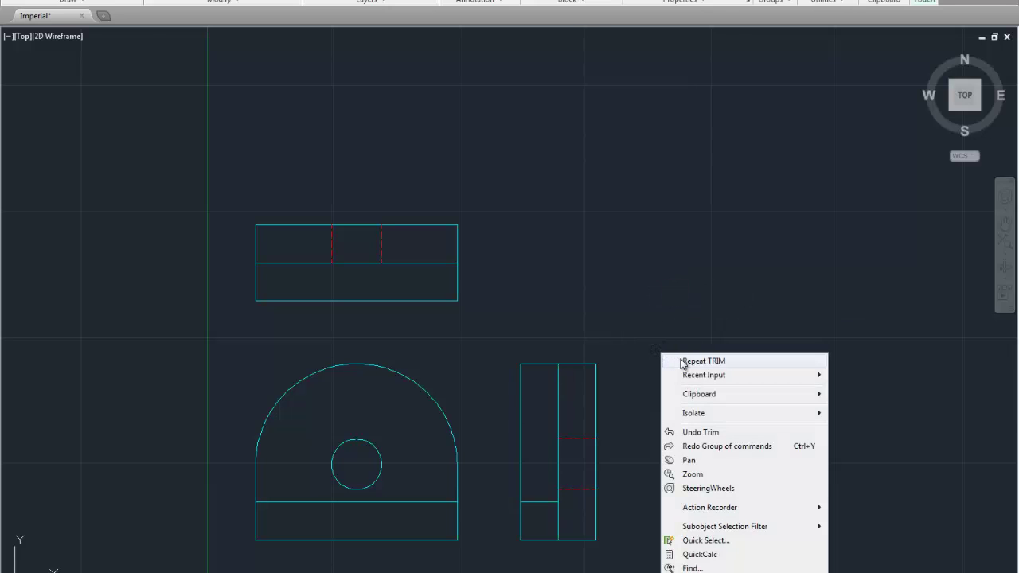
{"action": "left_click", "coordinate": [682, 362]}
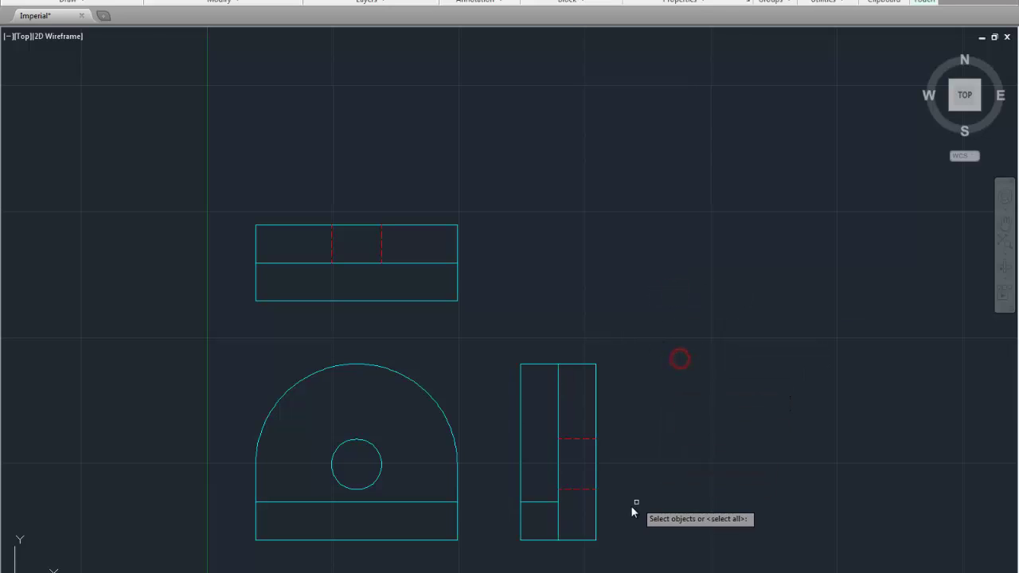
{"action": "left_click", "coordinate": [540, 502]}
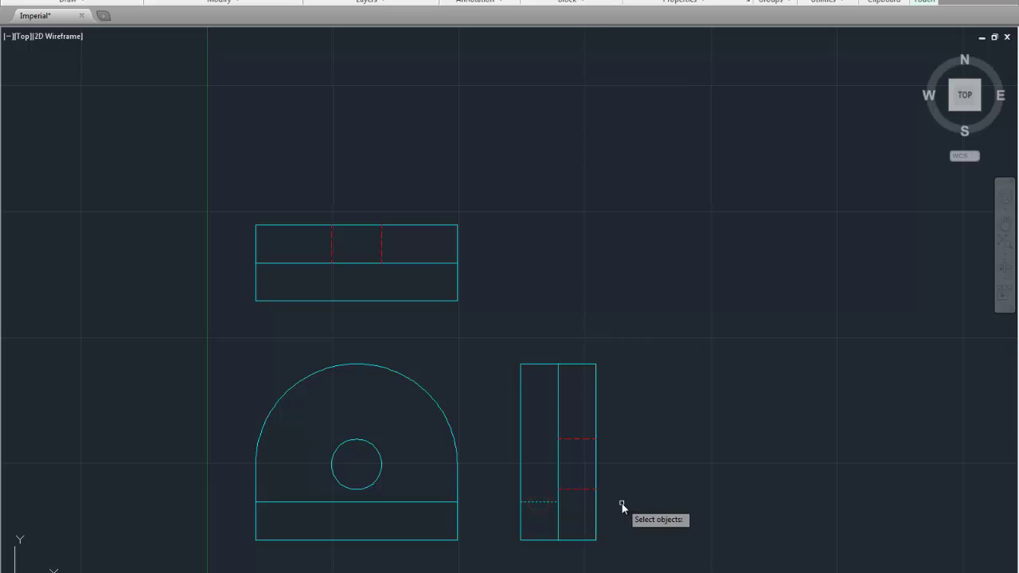
{"action": "key", "text": "Return"}
{"action": "left_click", "coordinate": [558, 520]}
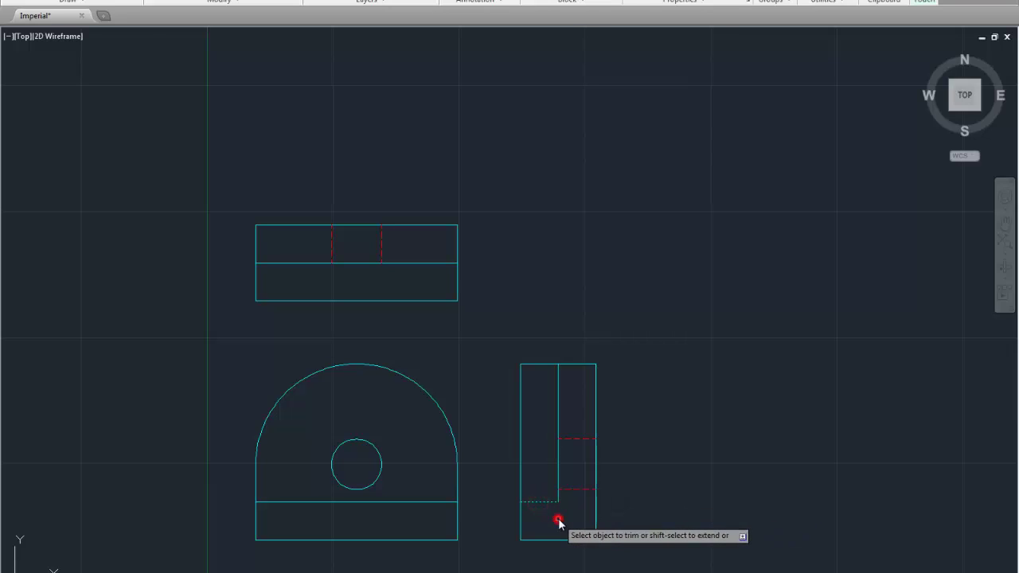
{"action": "right_click", "coordinate": [653, 440]}
{"action": "left_click", "coordinate": [669, 444]}
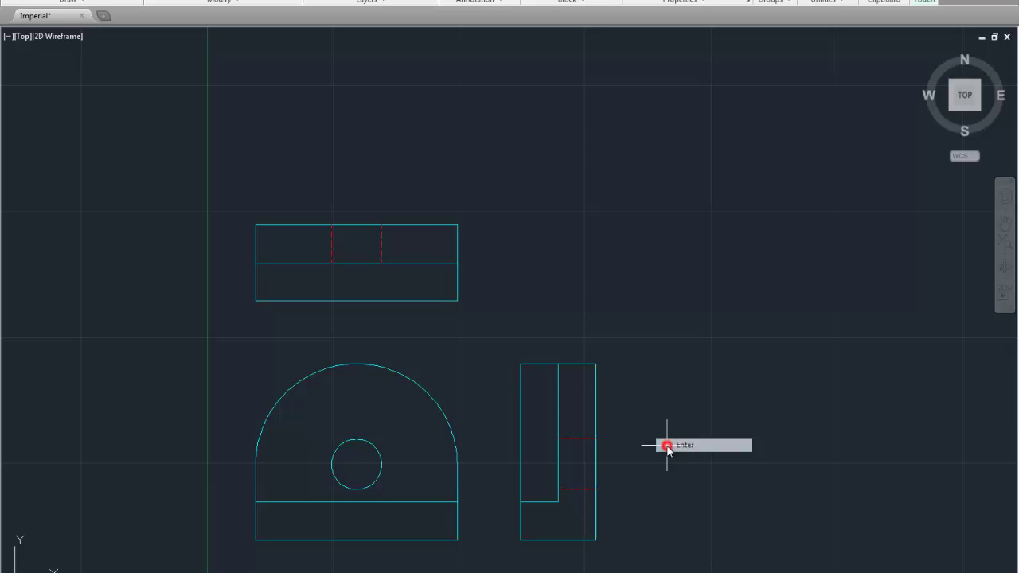
Trim away the side view's upper-left corner, using the short horizontal line and the middle vertical line as cutting edges
{"action": "right_click", "coordinate": [652, 402]}
{"action": "left_click", "coordinate": [671, 406]}
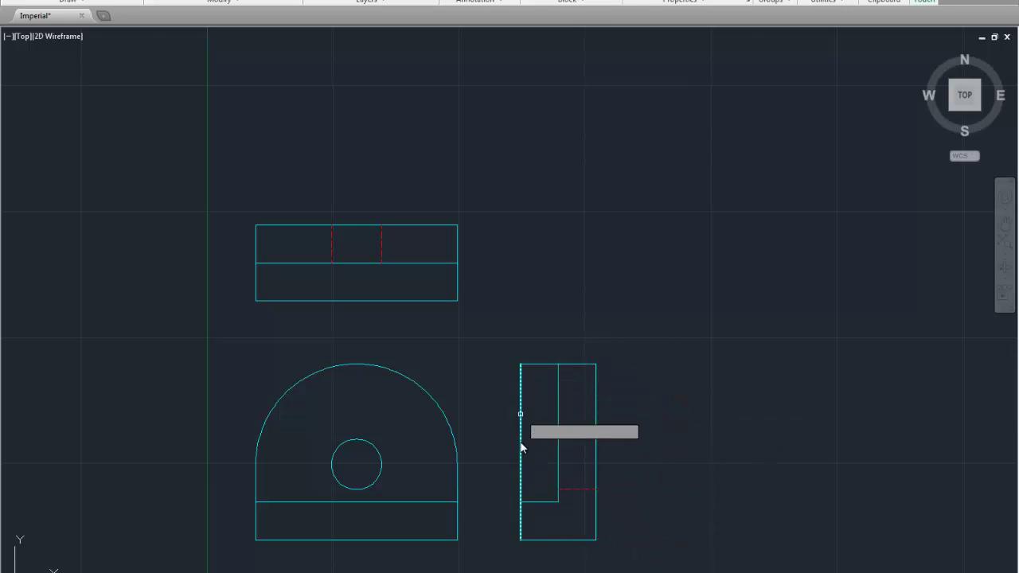
{"action": "key", "text": "ctrl+z"}
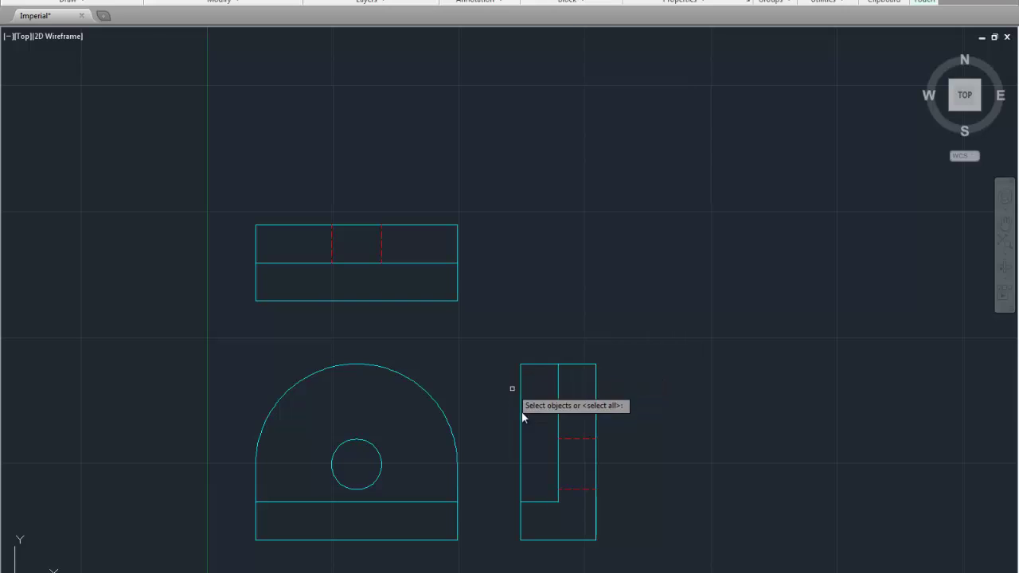
{"action": "key", "text": "Return"}
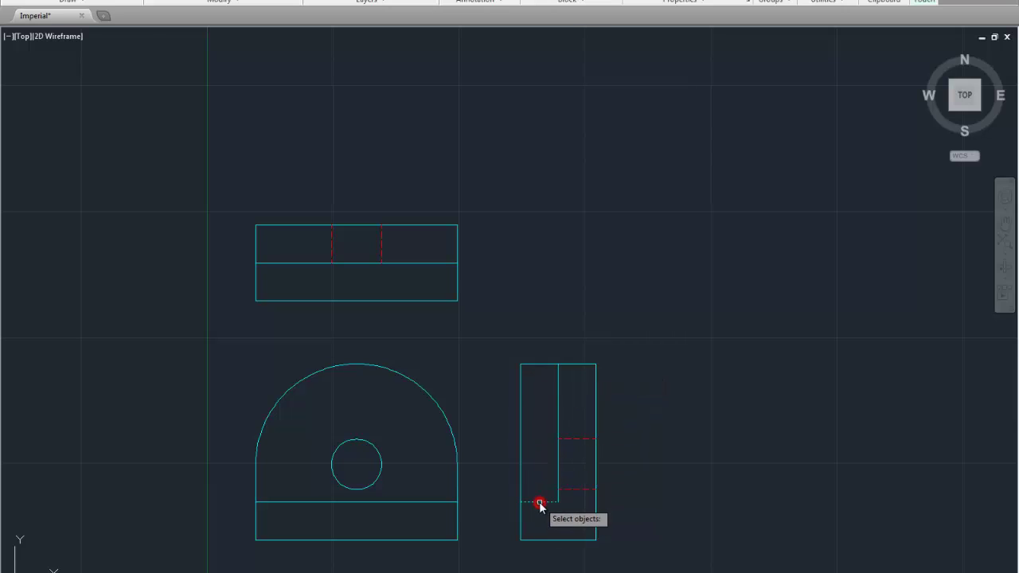
{"action": "left_click", "coordinate": [558, 390]}
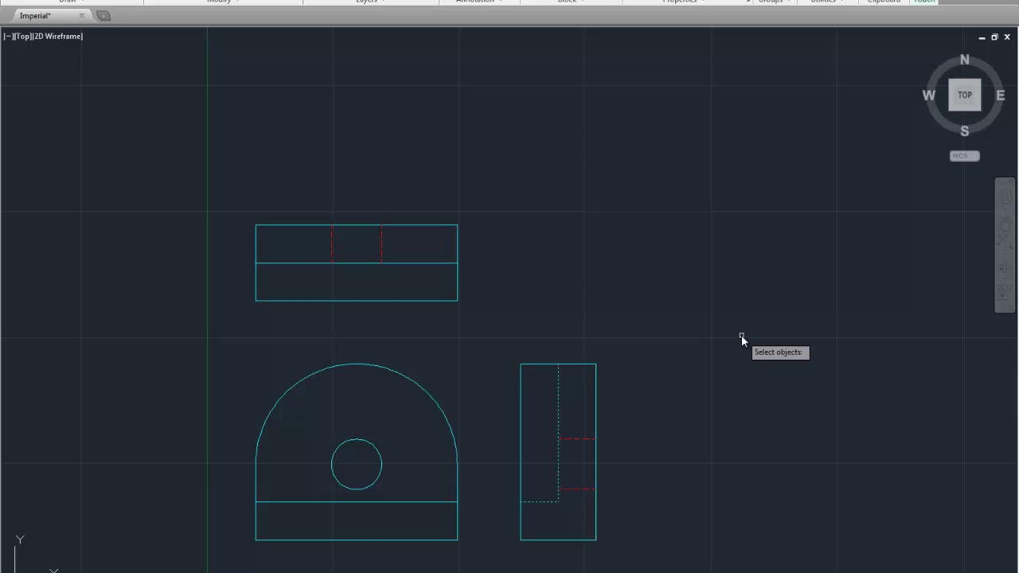
{"action": "key", "text": "Return"}
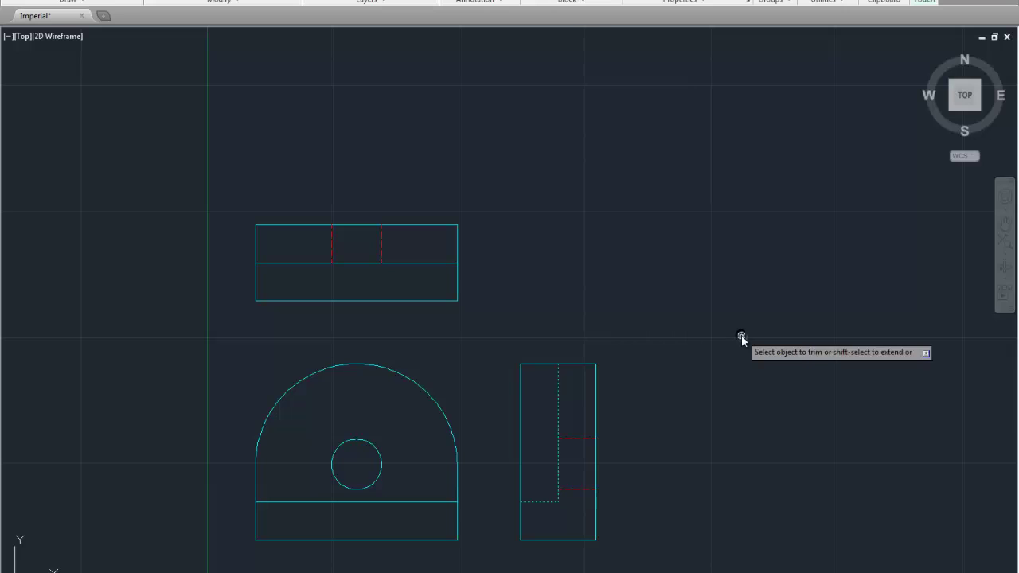
{"action": "left_click", "coordinate": [537, 365]}
{"action": "left_click", "coordinate": [519, 404]}
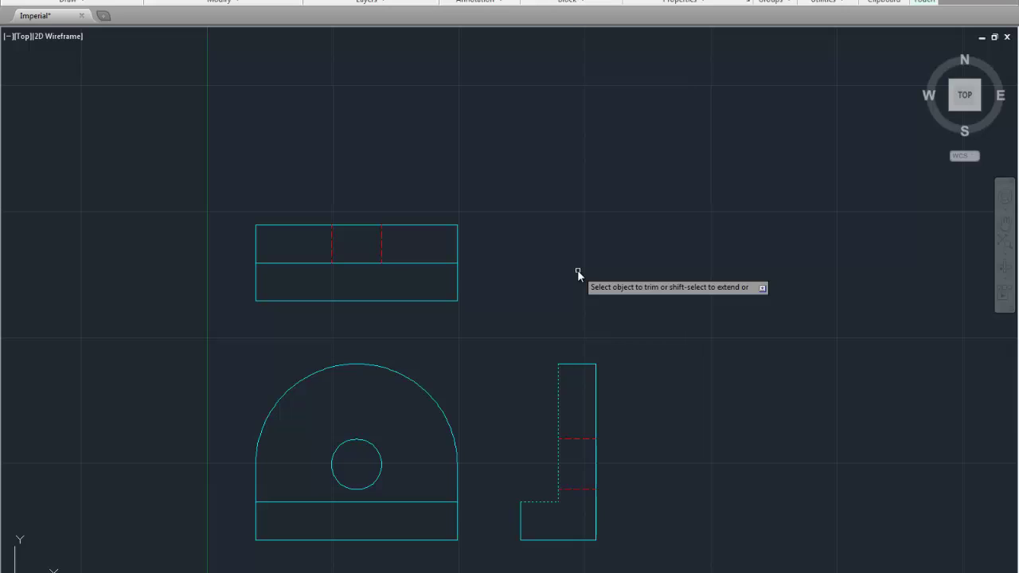
{"action": "key", "text": "Return"}
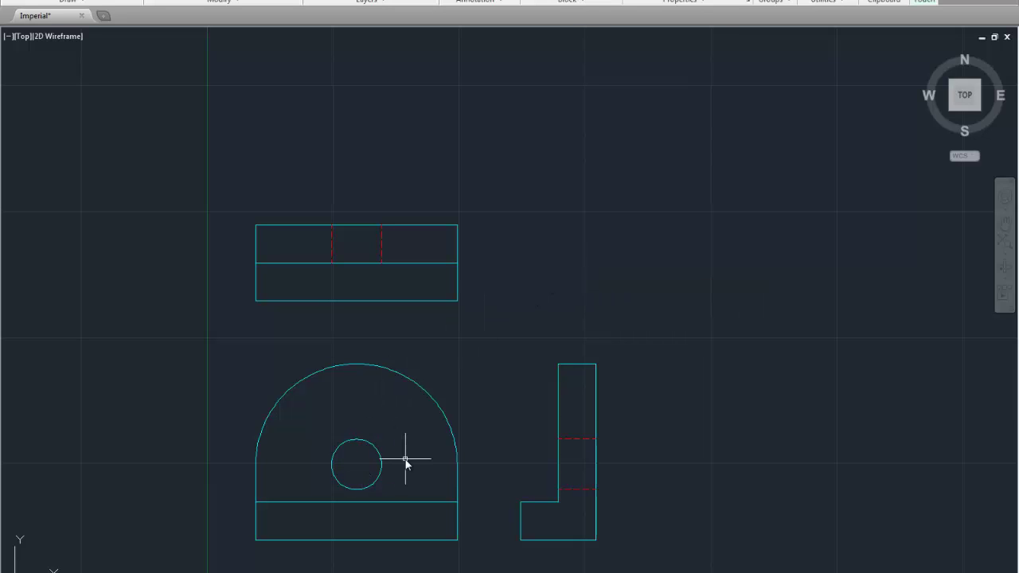
Make the centerline layer current and draw a vertical line from the front view's circle center up past the top view
{"action": "left_click", "coordinate": [362, 18]}
{"action": "left_click", "coordinate": [365, 18]}
{"action": "type", "text": "l"}
{"action": "key", "text": "Return"}
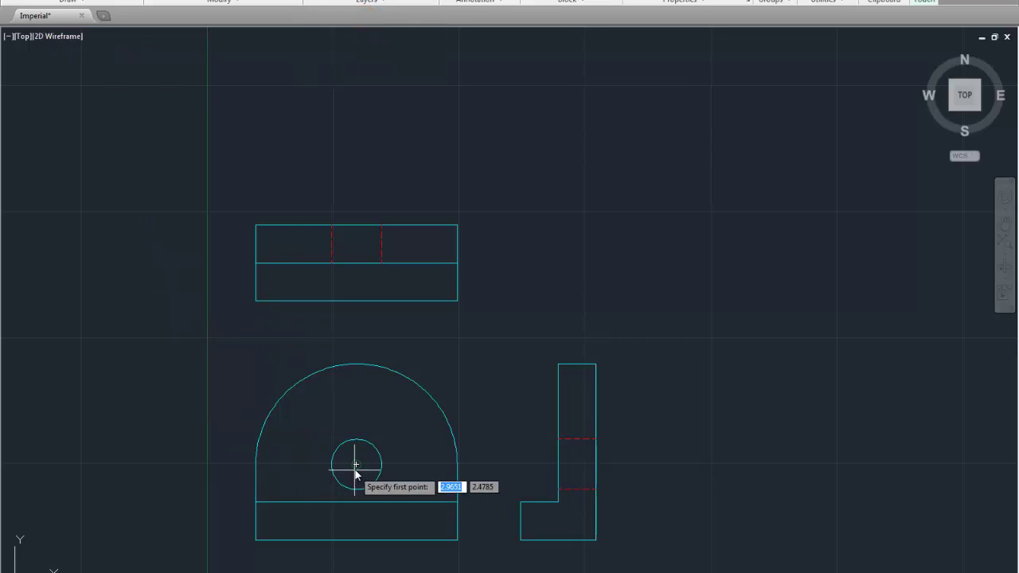
{"action": "left_click", "coordinate": [356, 464]}
{"action": "left_click", "coordinate": [347, 164]}
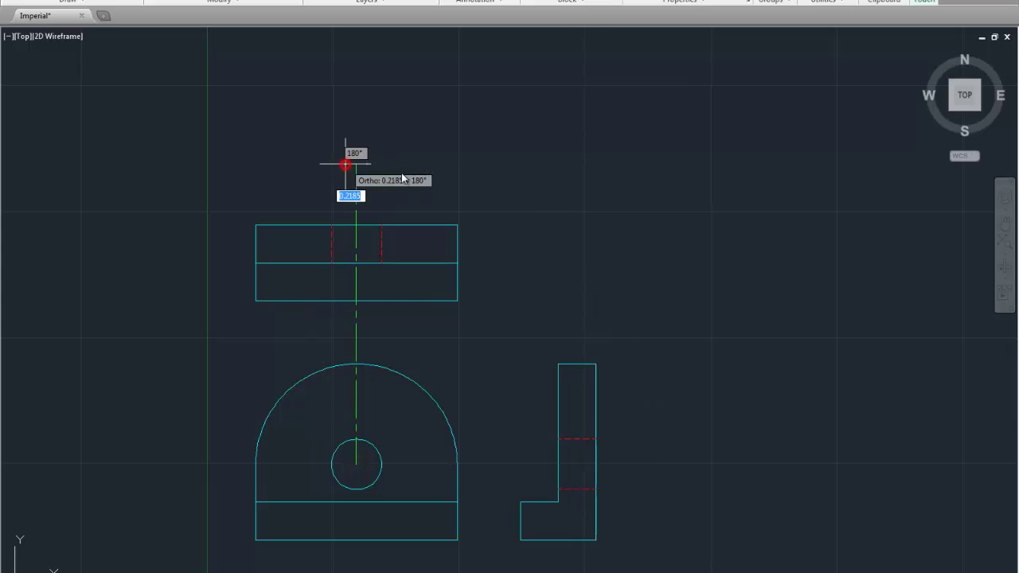
{"action": "right_click", "coordinate": [470, 180]}
{"action": "left_click", "coordinate": [486, 183]}
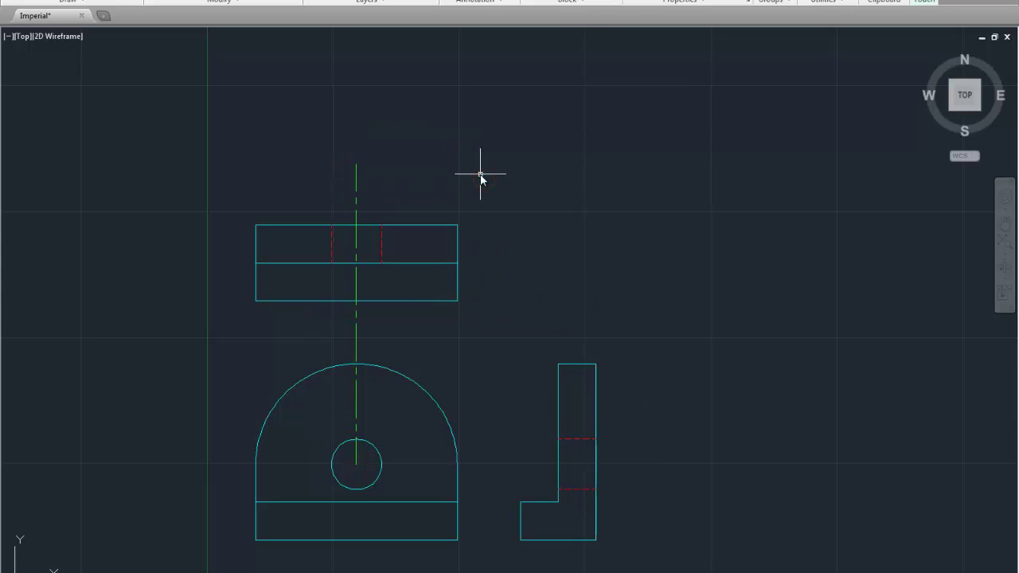
Draw a horizontal centerline from the front view's circle center to beyond the side view's right edge
{"action": "right_click", "coordinate": [478, 173]}
{"action": "left_click", "coordinate": [499, 183]}
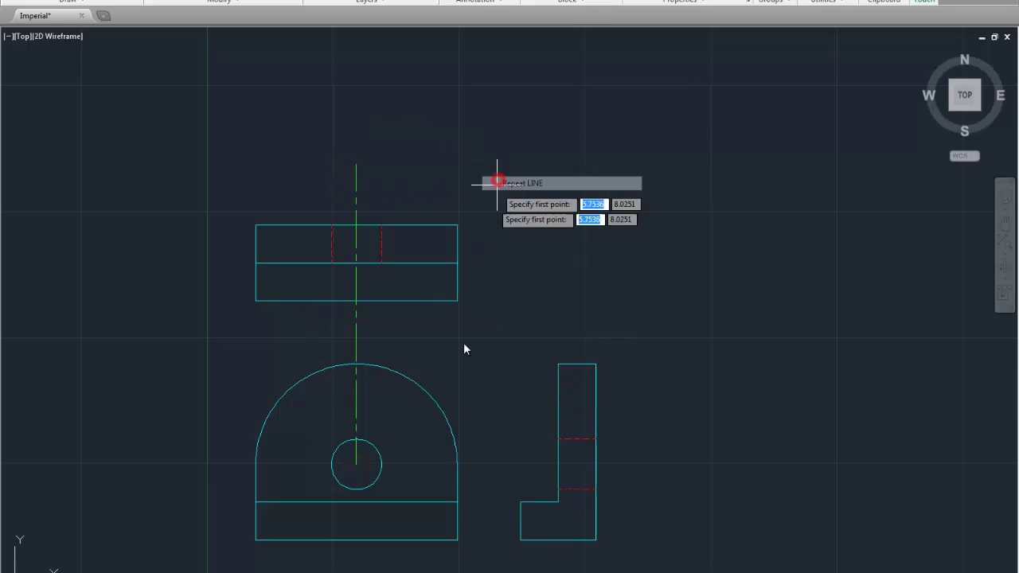
{"action": "left_click", "coordinate": [355, 464]}
{"action": "left_click", "coordinate": [660, 465]}
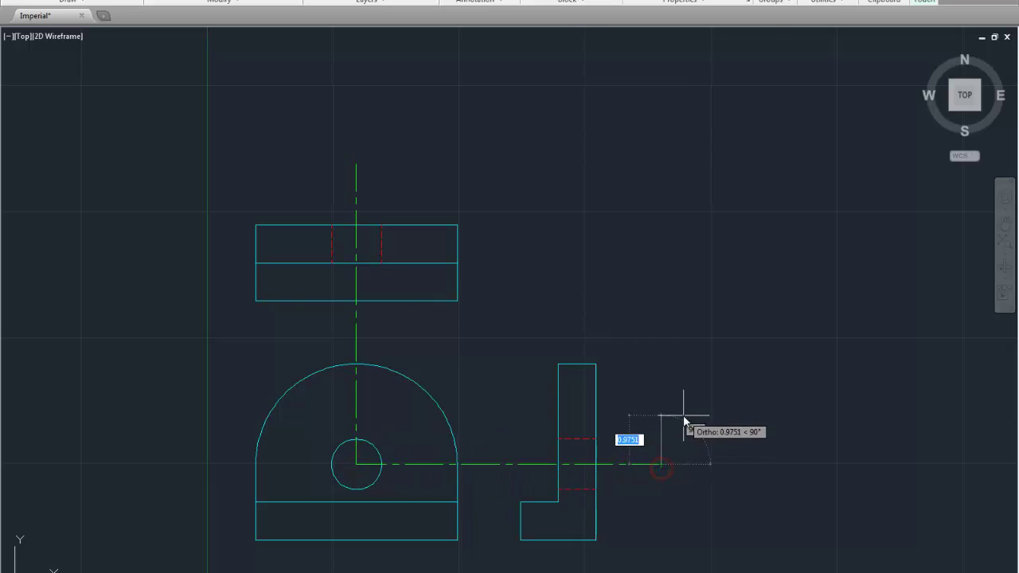
{"action": "right_click", "coordinate": [683, 416]}
{"action": "left_click", "coordinate": [713, 425]}
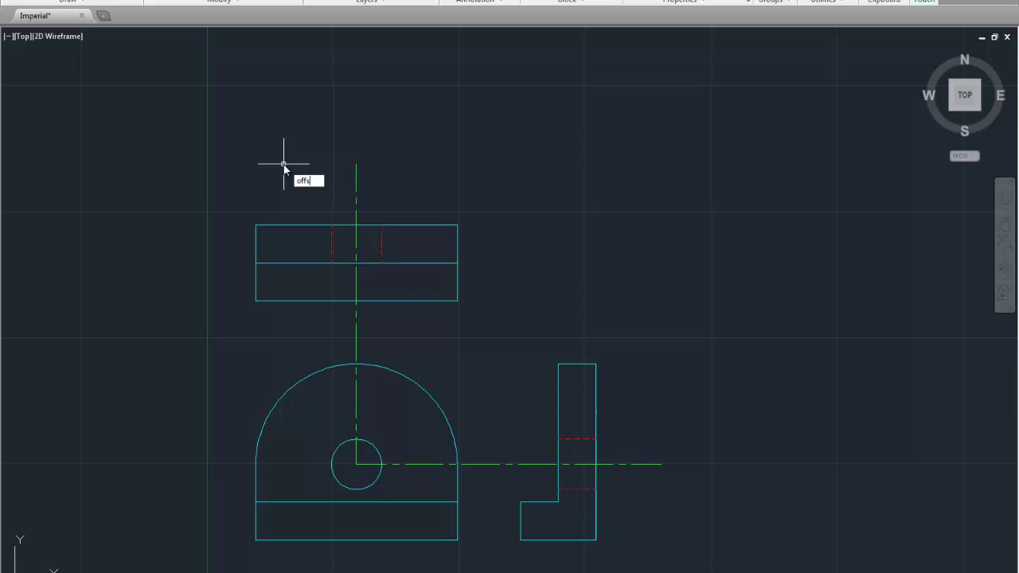
Offset the top view's upper edge upward and its inner horizontal line downward by 0.125
{"action": "type", "text": "et"}
{"action": "key", "text": "Return"}
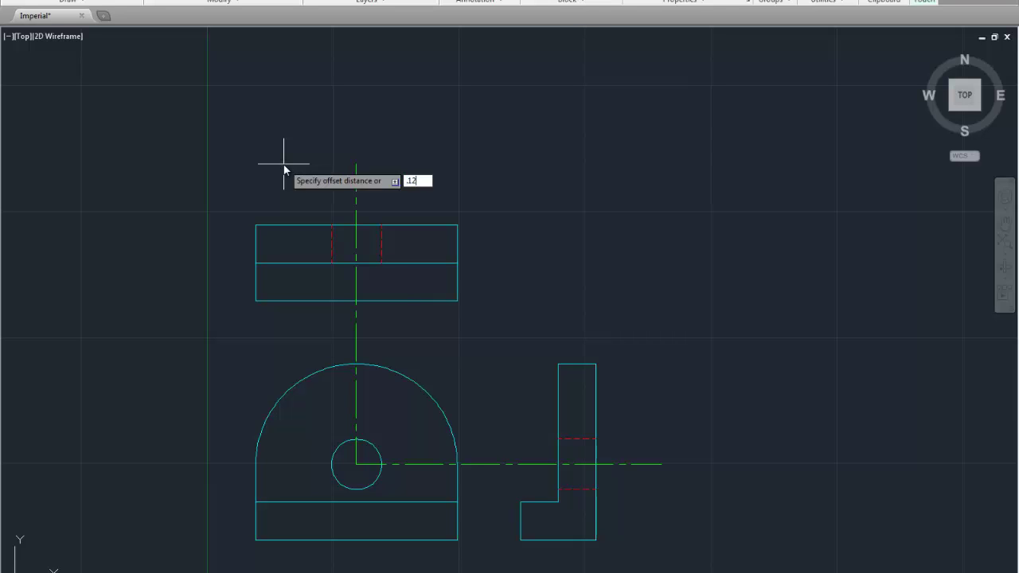
{"action": "key", "text": "Return"}
{"action": "left_click", "coordinate": [310, 226]}
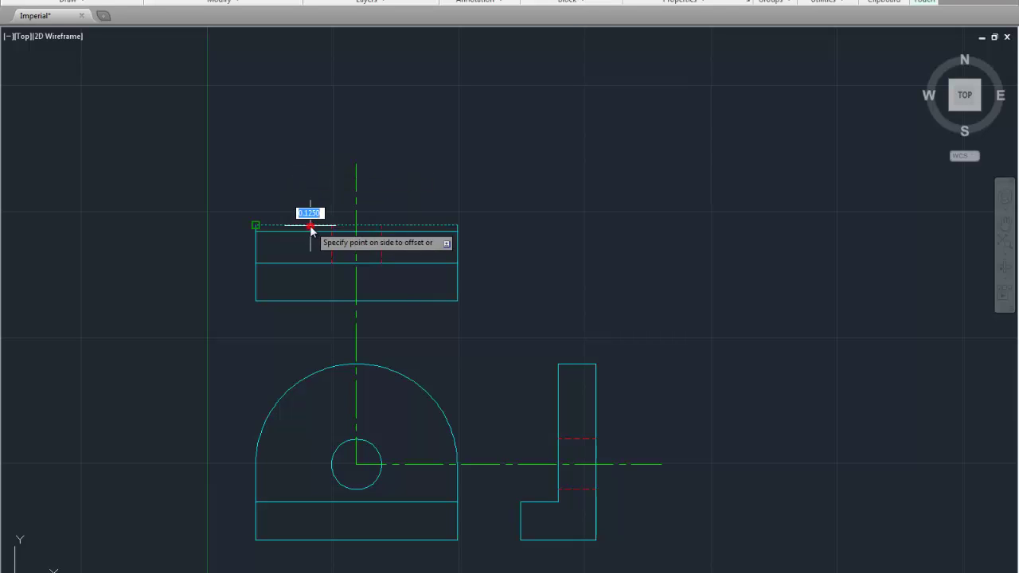
{"action": "left_click", "coordinate": [310, 199]}
{"action": "left_click", "coordinate": [291, 258]}
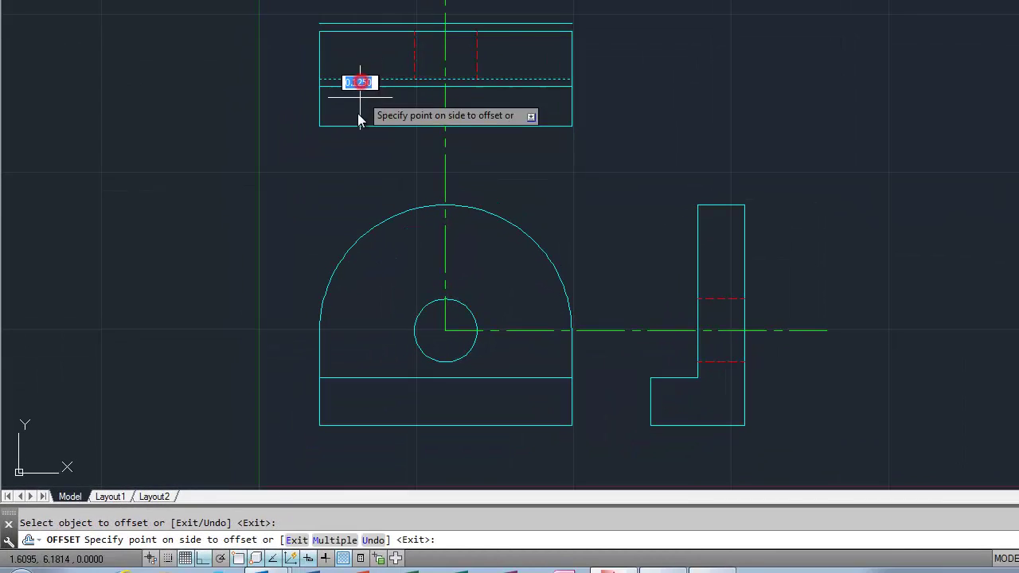
{"action": "left_click", "coordinate": [295, 293]}
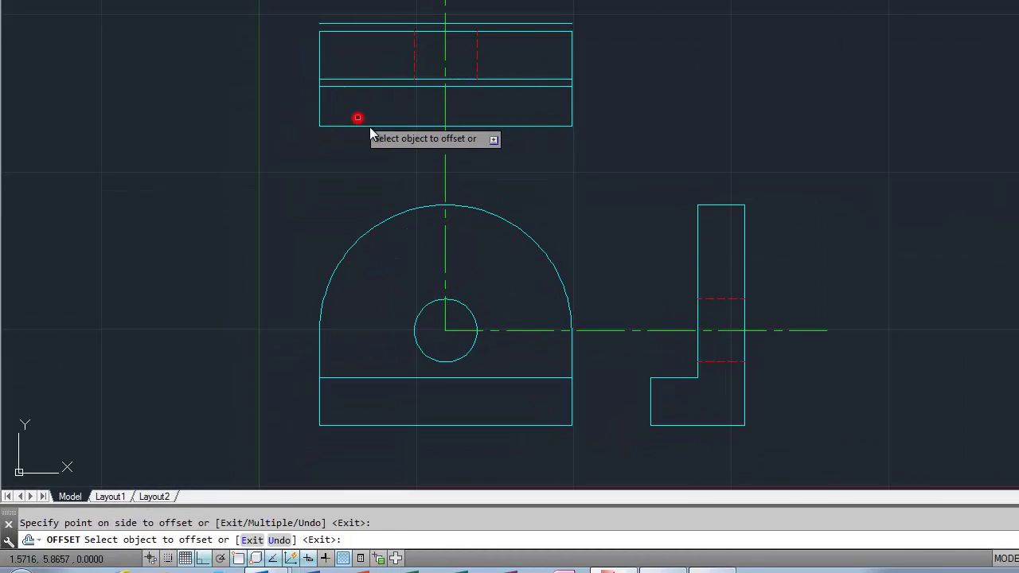
Offset the side view's upper-left vertical edge to the left and its right edge to the right by 0.125
{"action": "left_click", "coordinate": [698, 241]}
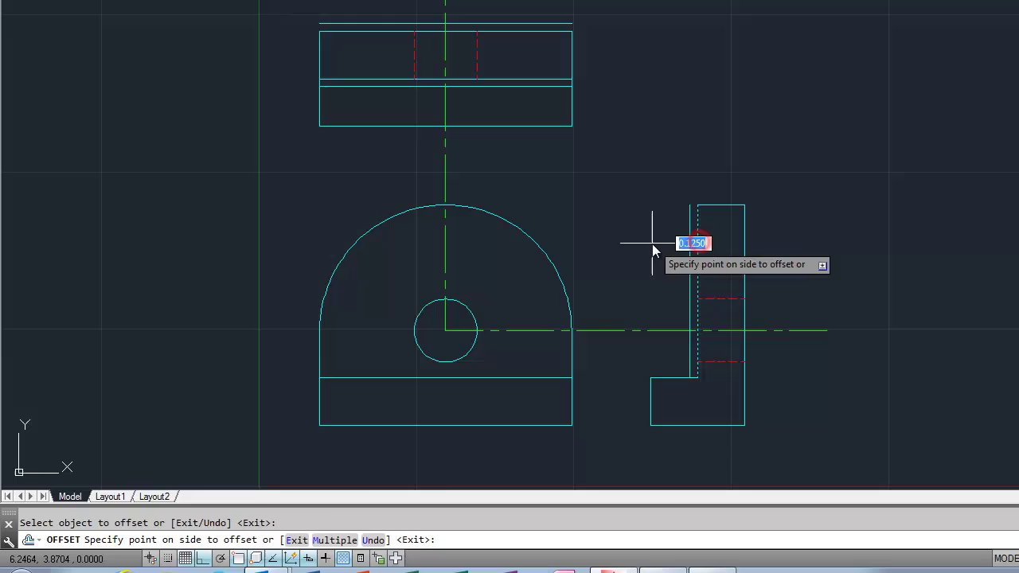
{"action": "left_click", "coordinate": [652, 244]}
{"action": "left_click", "coordinate": [746, 244]}
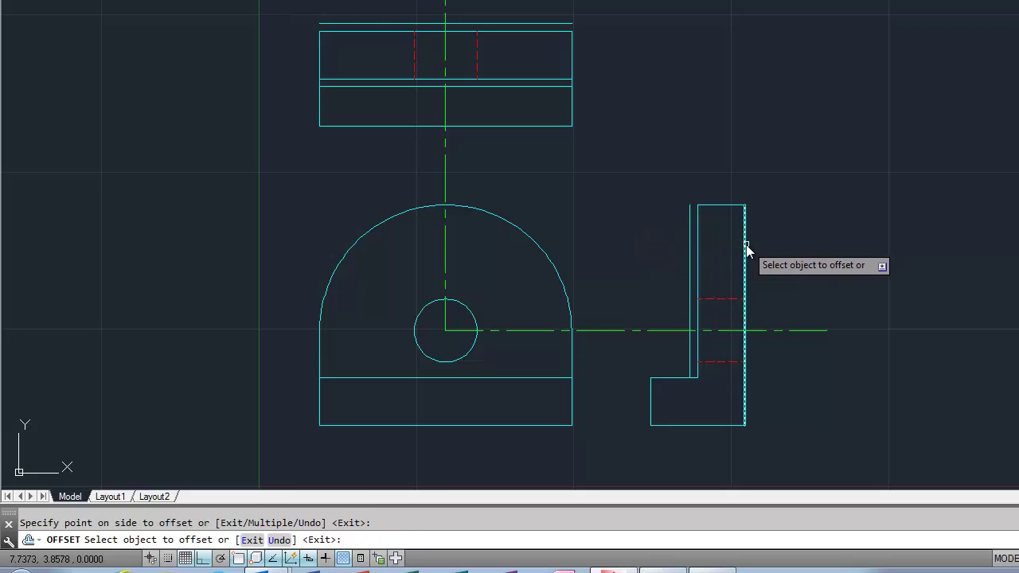
{"action": "left_click", "coordinate": [808, 241]}
{"action": "key", "text": "Return"}
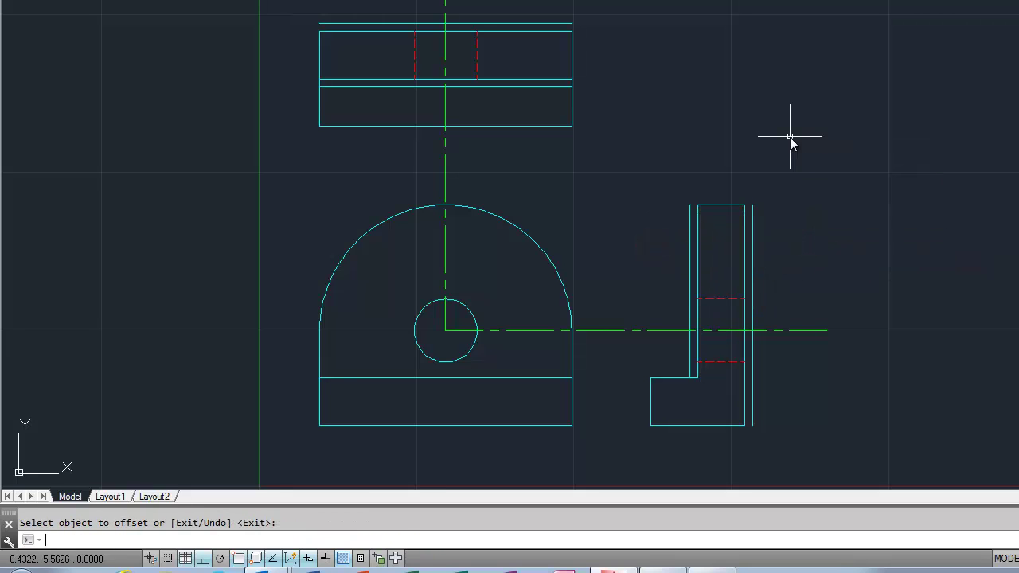
Trim the vertical centerline above and below the top view's two offset lines, using them as cutting edges
{"action": "type", "text": "trim"}
{"action": "key", "text": "Return"}
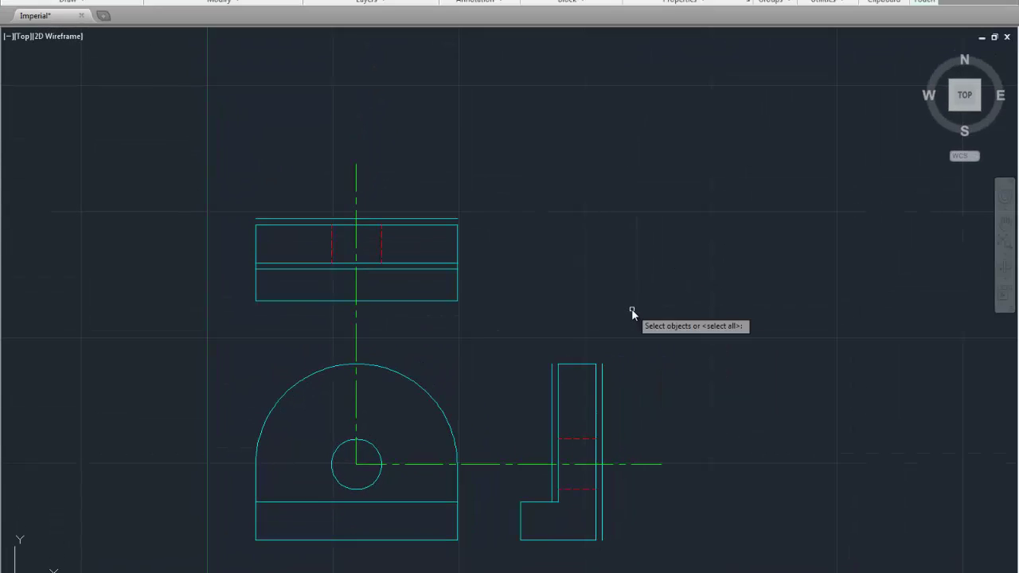
{"action": "left_click", "coordinate": [410, 269]}
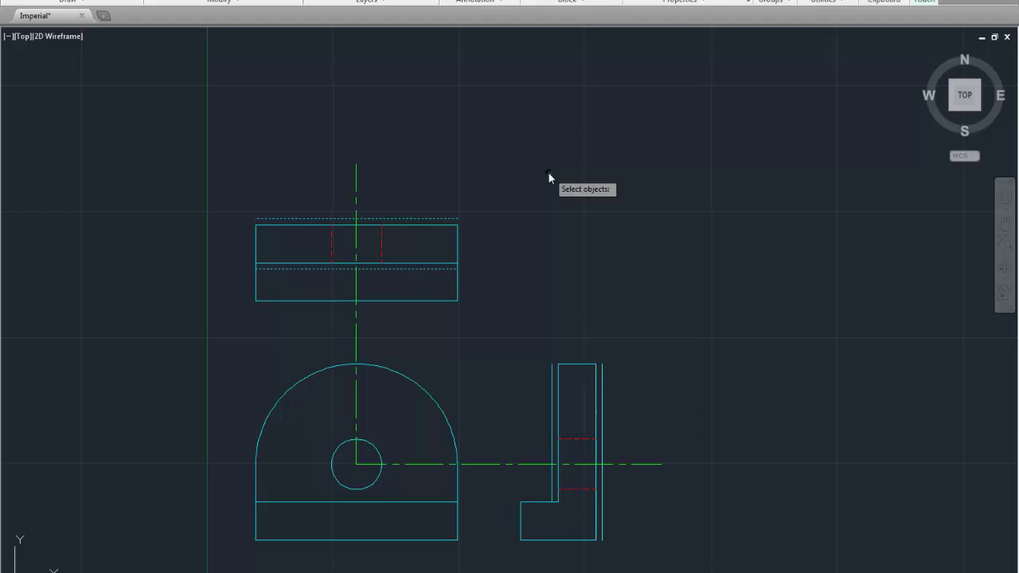
{"action": "key", "text": "Return"}
{"action": "left_click", "coordinate": [394, 176]}
{"action": "left_click", "coordinate": [332, 190]}
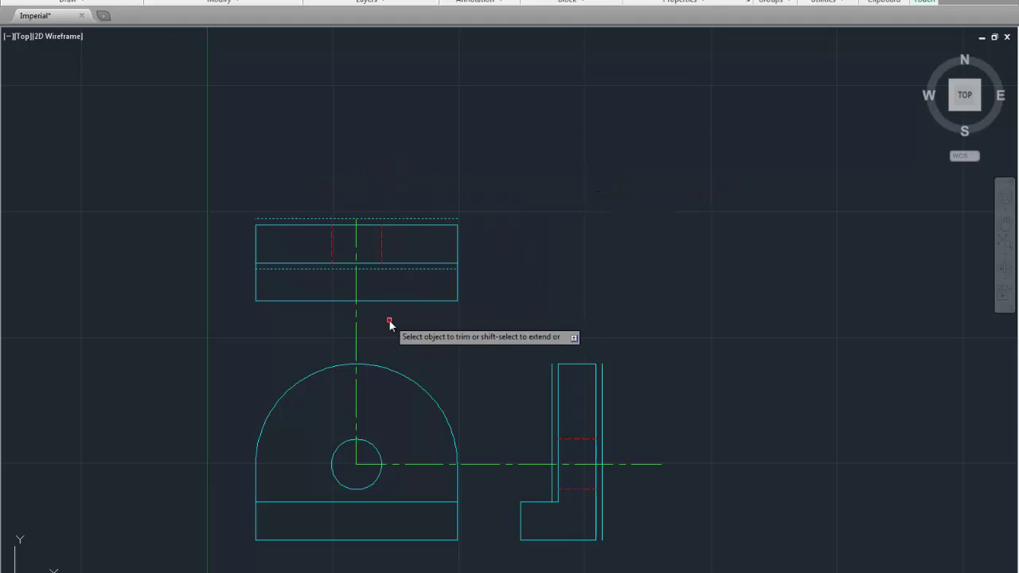
{"action": "left_click", "coordinate": [388, 320]}
{"action": "left_click", "coordinate": [322, 336]}
{"action": "right_click", "coordinate": [551, 237]}
{"action": "left_click", "coordinate": [578, 241]}
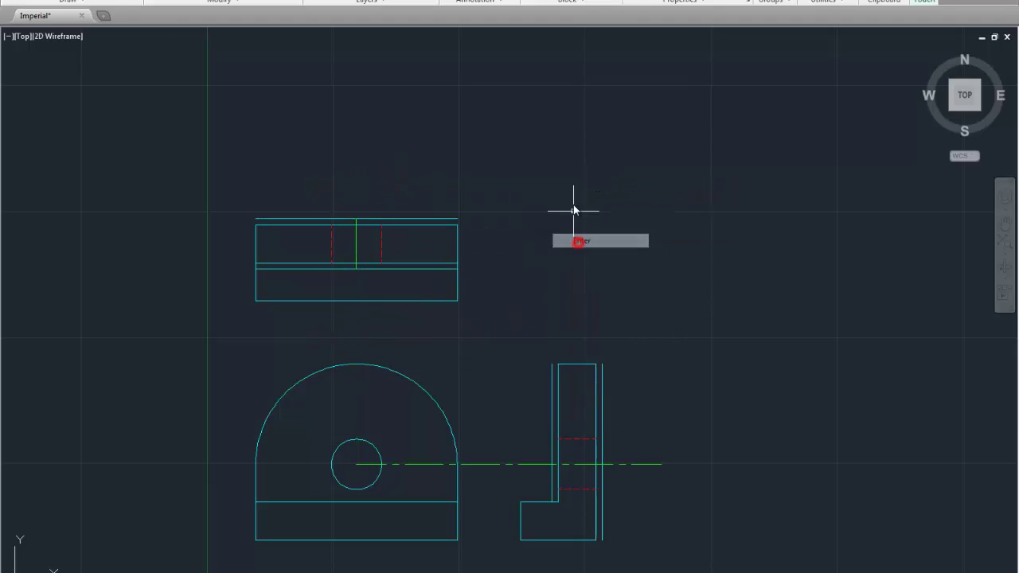
Trim the horizontal centerline on both sides of the side view, using its two vertical offset lines as cutting edges
{"action": "right_click", "coordinate": [572, 203]}
{"action": "left_click", "coordinate": [605, 212]}
{"action": "left_click", "coordinate": [552, 398]}
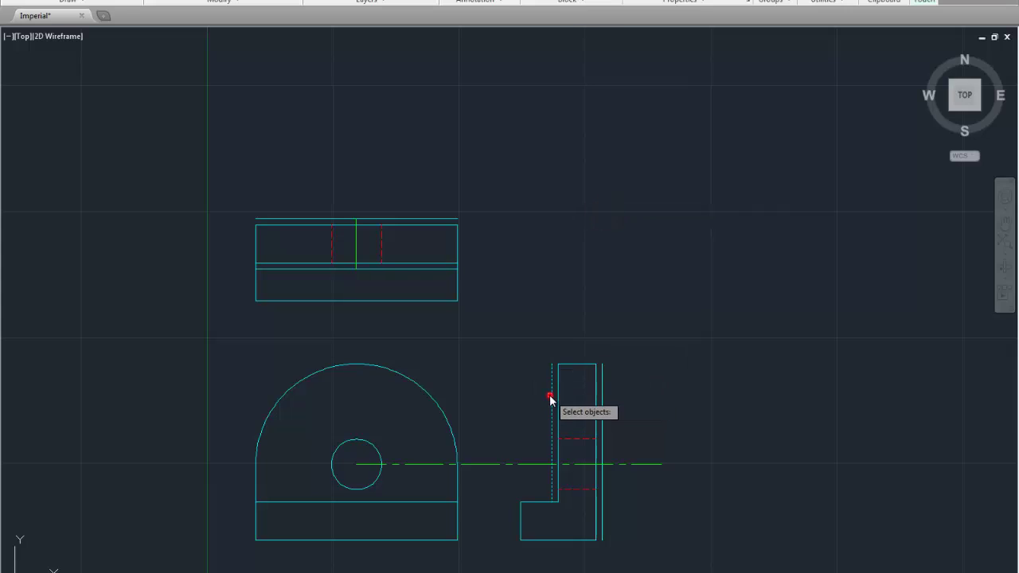
{"action": "left_click", "coordinate": [603, 396]}
{"action": "key", "text": "Return"}
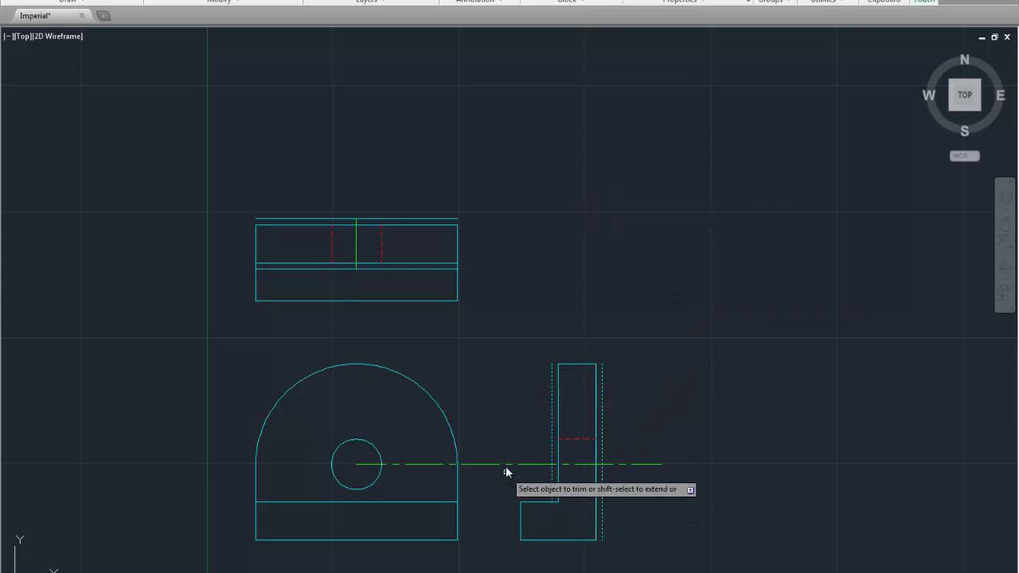
{"action": "left_click", "coordinate": [504, 464]}
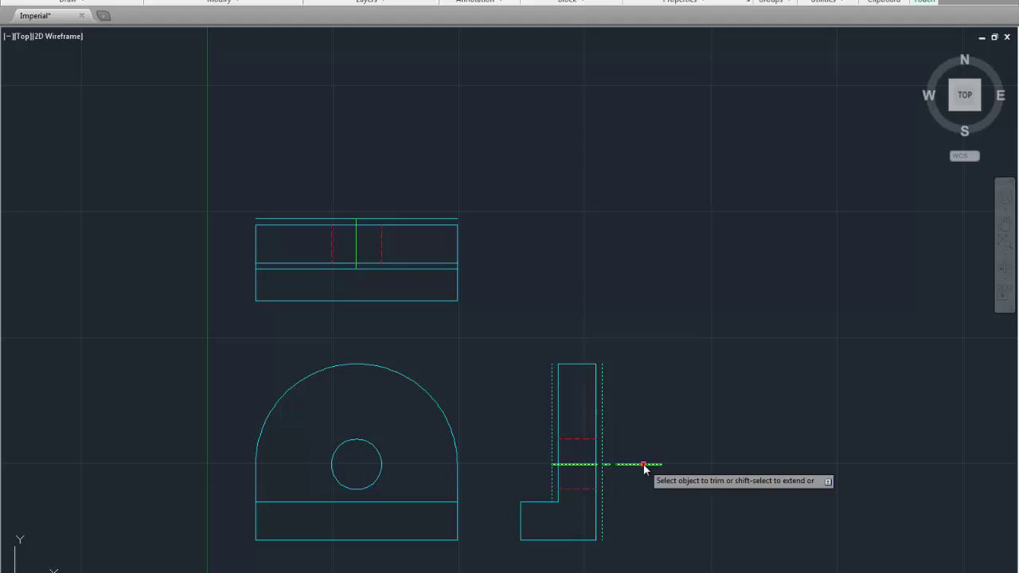
{"action": "left_click", "coordinate": [643, 465]}
{"action": "right_click", "coordinate": [687, 355]}
{"action": "left_click", "coordinate": [699, 364]}
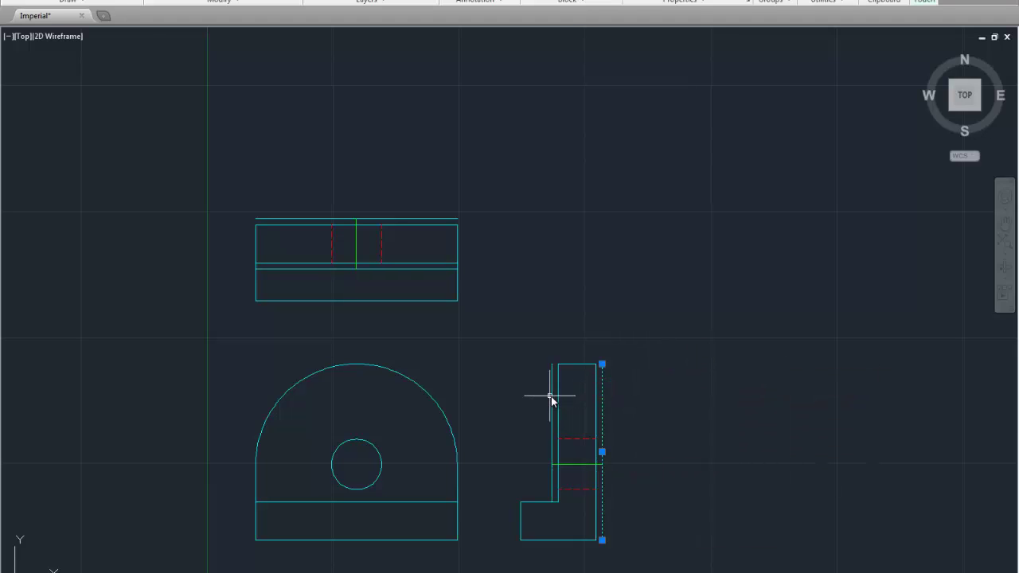
Delete the four offset lines used as trimming boundaries in the top and side views
{"action": "left_click", "coordinate": [388, 219]}
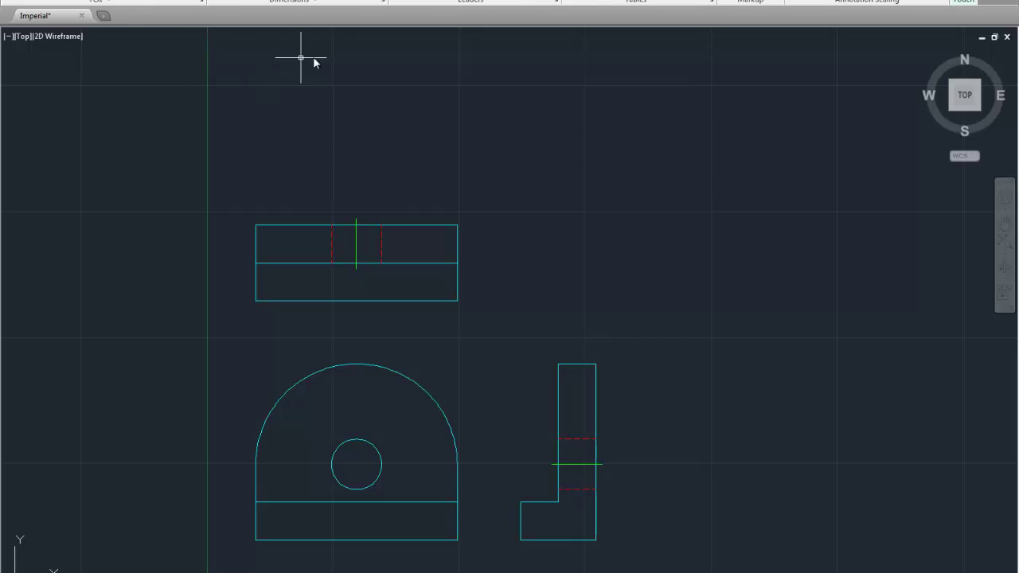
Modify the Standard dimension style so that its center marks use the Line option
{"action": "left_click", "coordinate": [384, 3]}
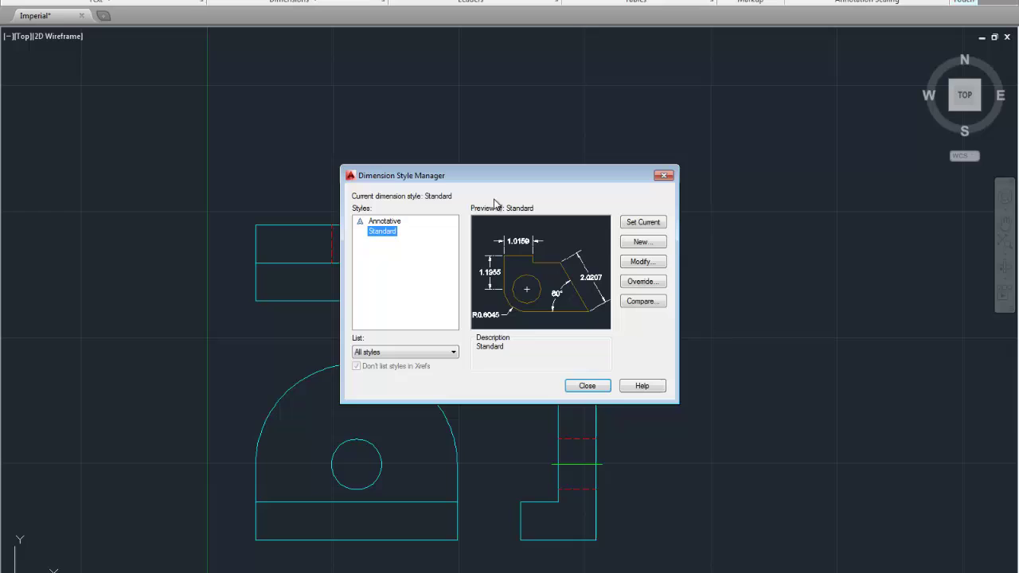
{"action": "left_click", "coordinate": [633, 261]}
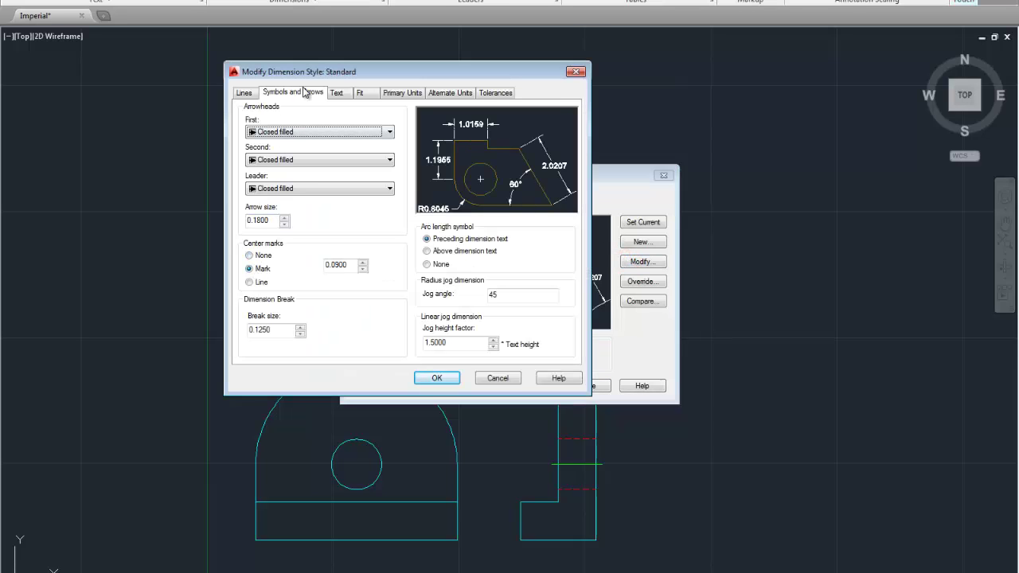
{"action": "left_click", "coordinate": [249, 282]}
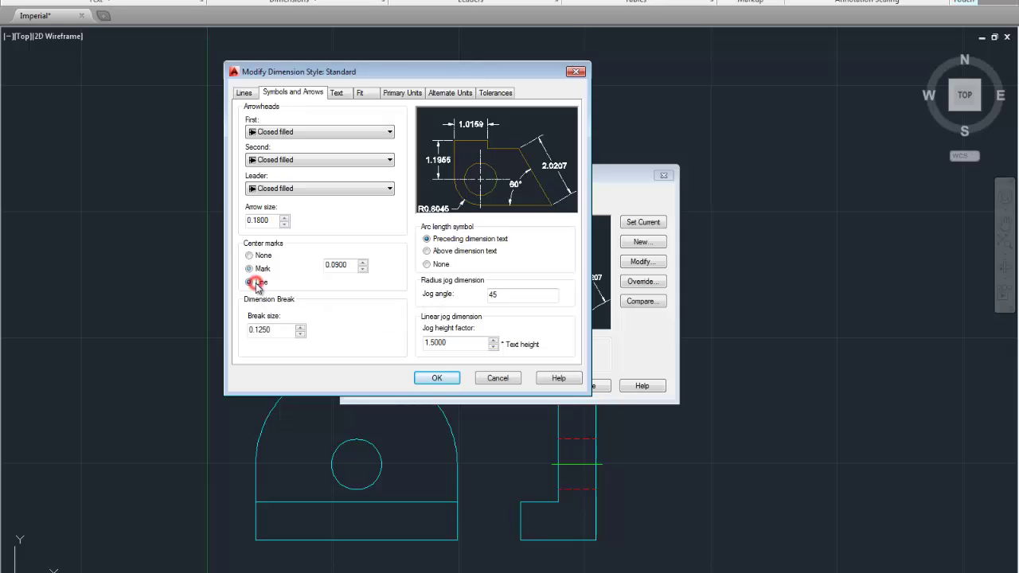
{"action": "left_click", "coordinate": [434, 379]}
{"action": "left_click", "coordinate": [583, 388]}
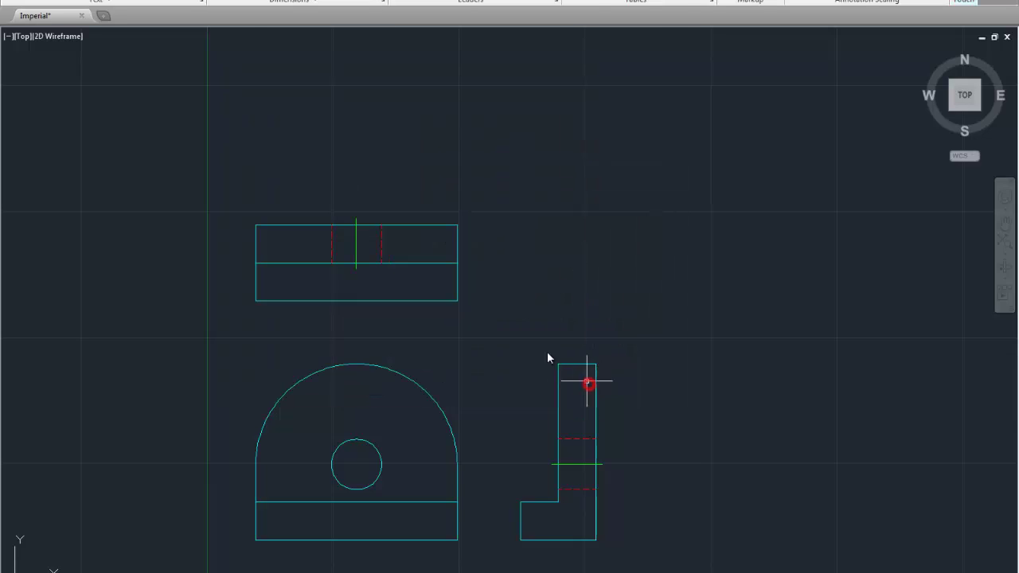
Add center lines to the front view's large arc using the DIMCENTER command
{"action": "left_click", "coordinate": [31, 0]}
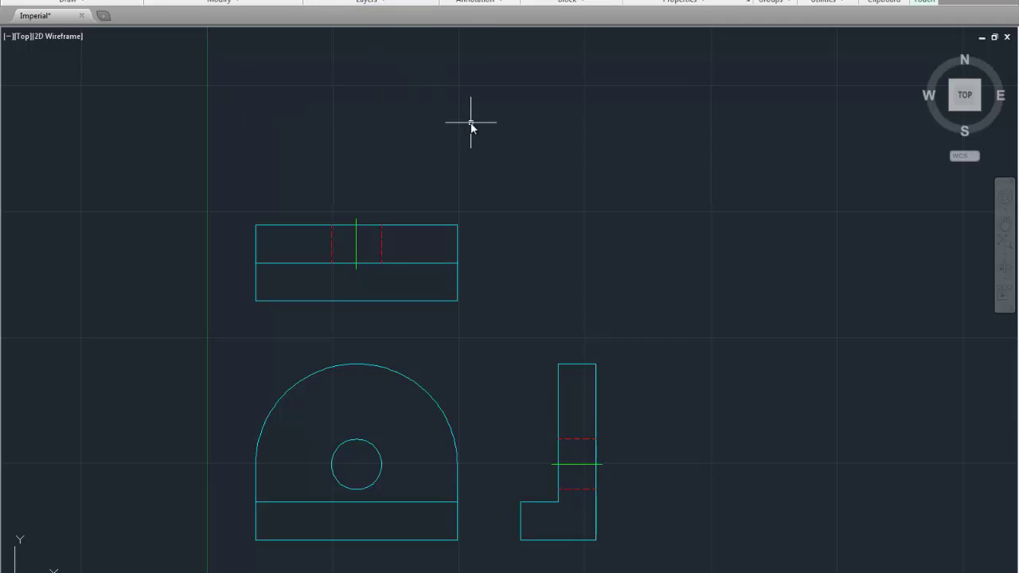
{"action": "type", "text": "DIMCENTER"}
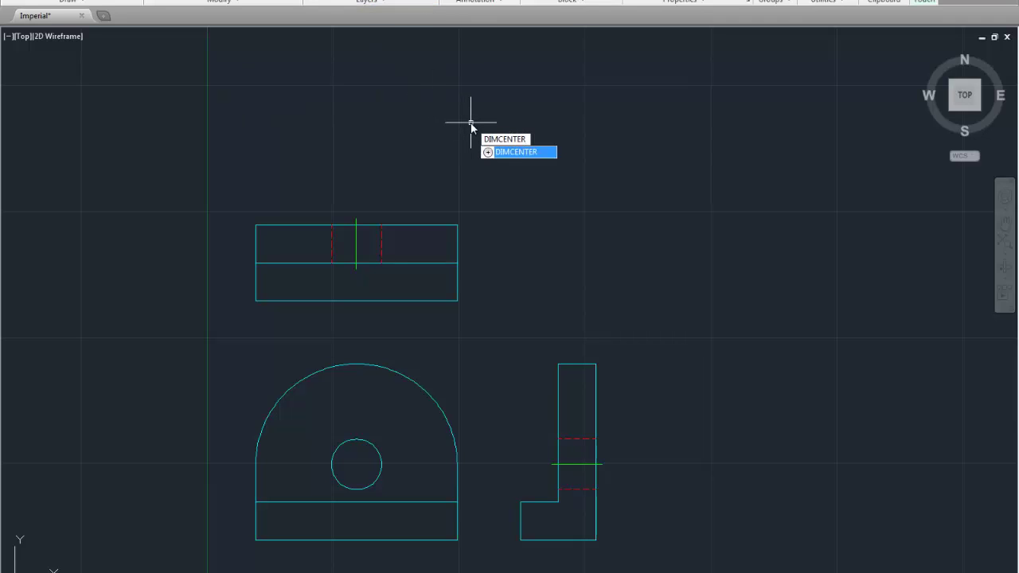
{"action": "key", "text": "Return"}
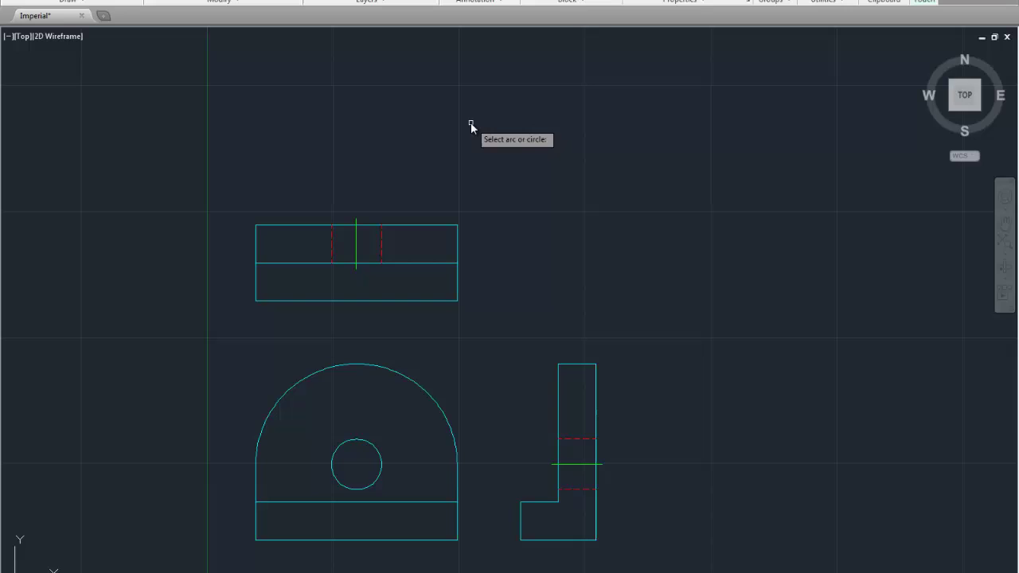
{"action": "left_click", "coordinate": [405, 379]}
{"action": "scroll", "coordinate": [507, 354], "scroll_direction": "down", "scroll_amount": 2}
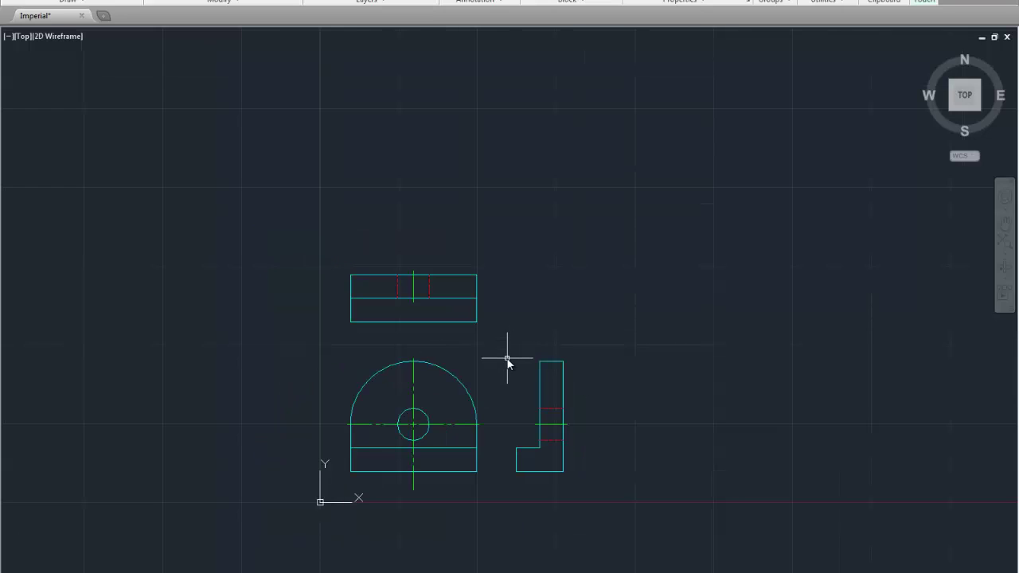
{"action": "scroll", "coordinate": [506, 358], "scroll_direction": "up", "scroll_amount": 2}
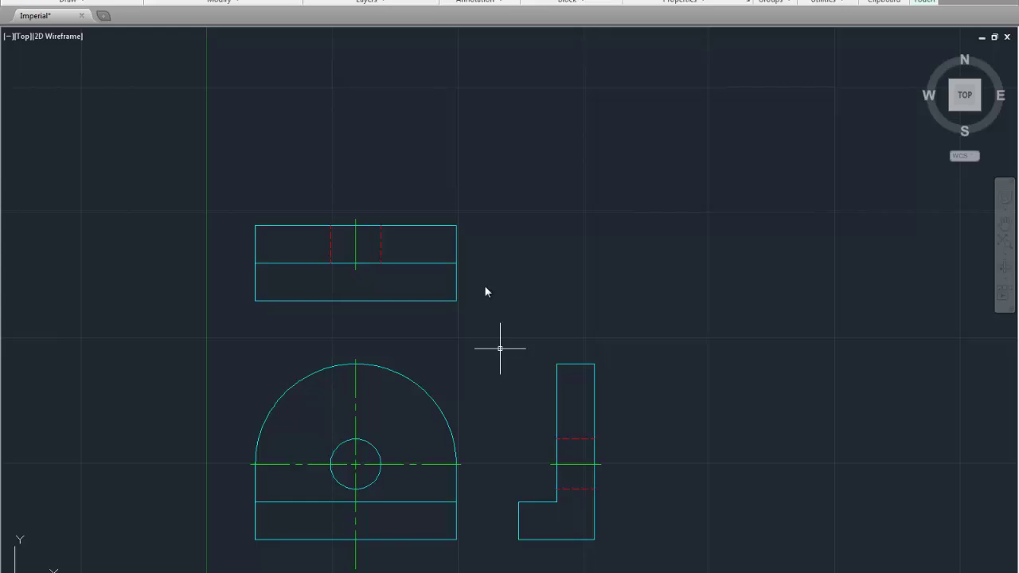
Make Dims the current layer and add the author's surname as single-line text 0.2 high at 0° rotation, right of the top view
{"action": "left_click", "coordinate": [353, 20]}
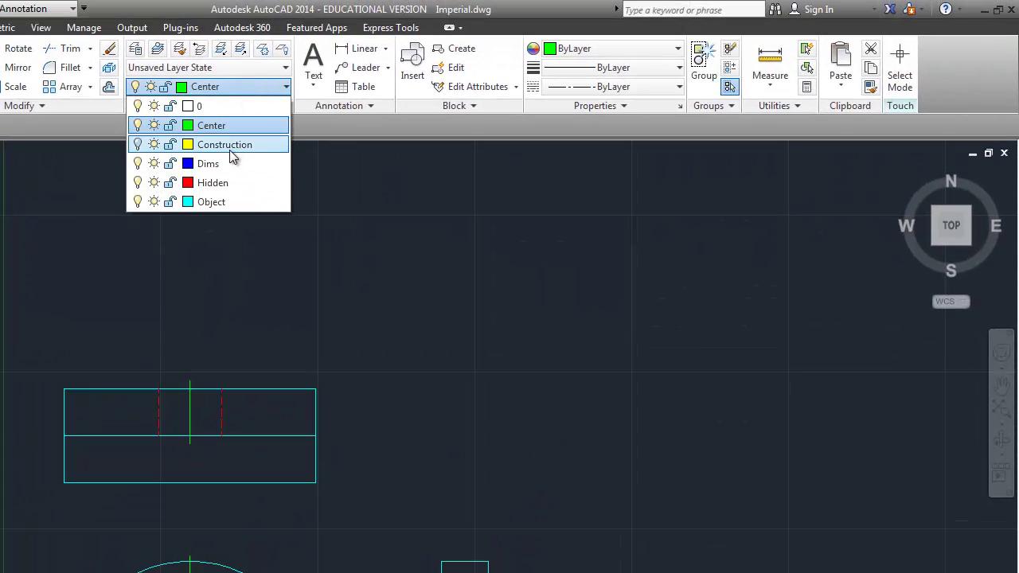
{"action": "left_click", "coordinate": [215, 164]}
{"action": "left_click", "coordinate": [312, 88]}
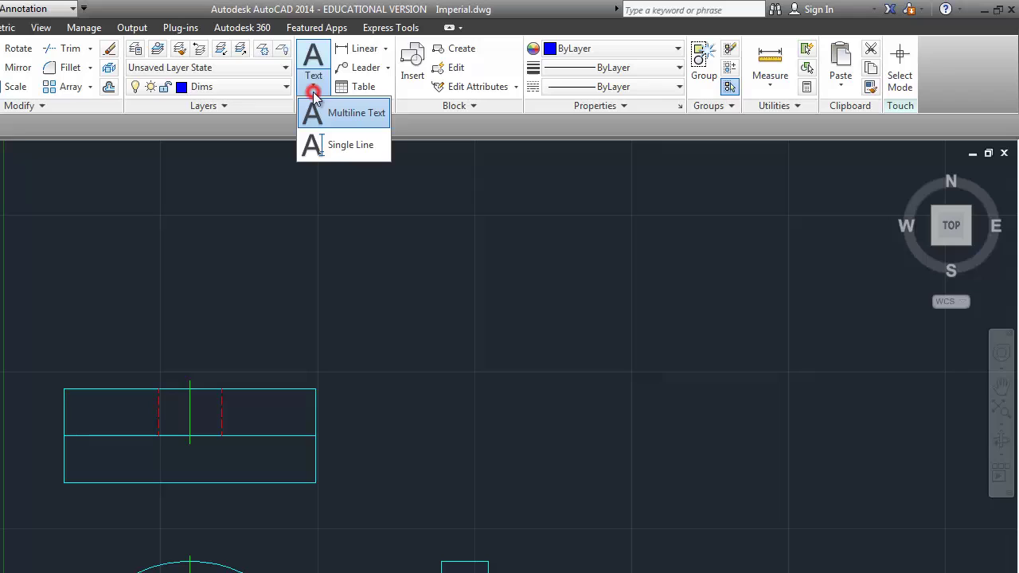
{"action": "left_click", "coordinate": [320, 144]}
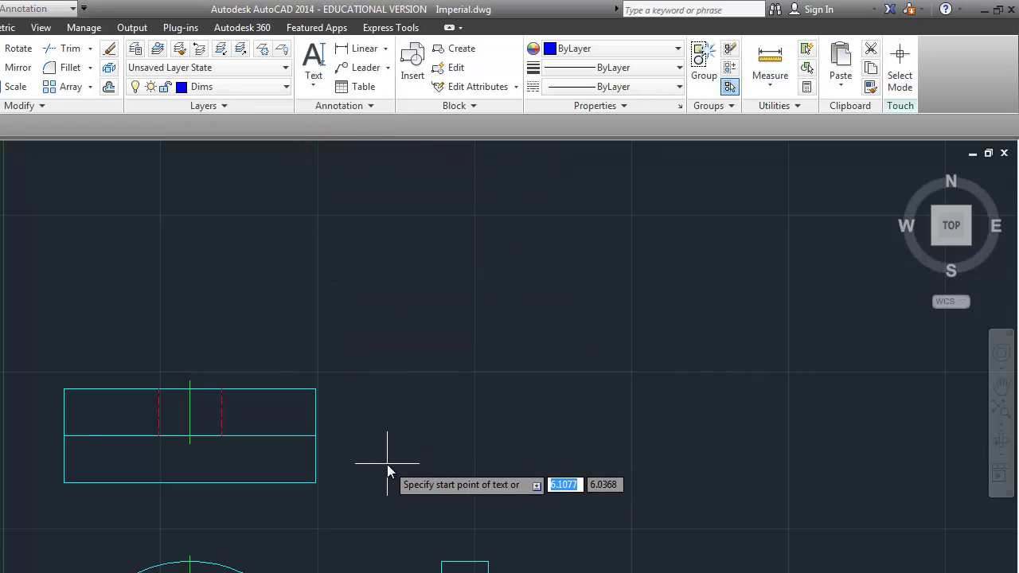
{"action": "left_click", "coordinate": [387, 467]}
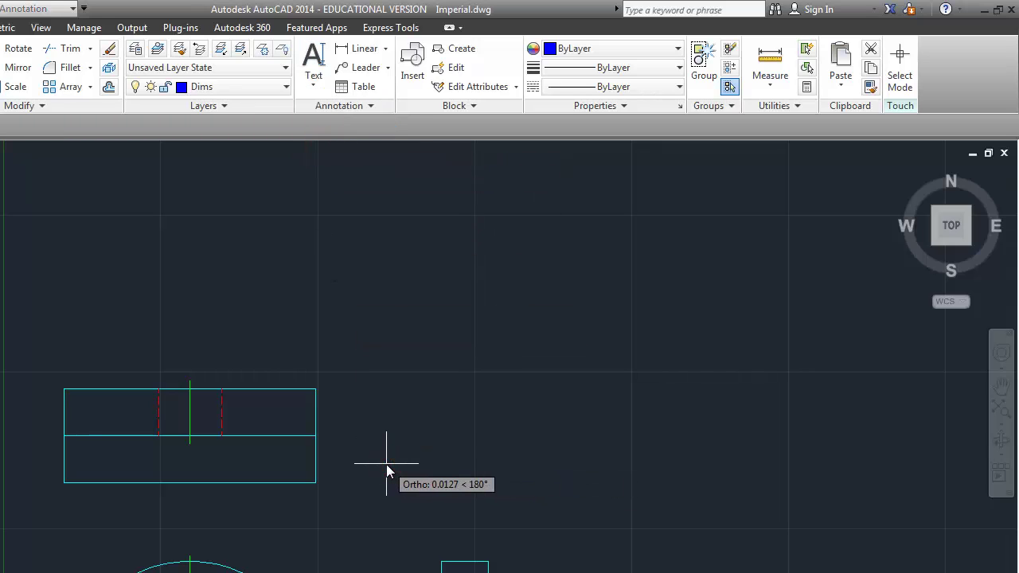
{"action": "type", "text": ".2"}
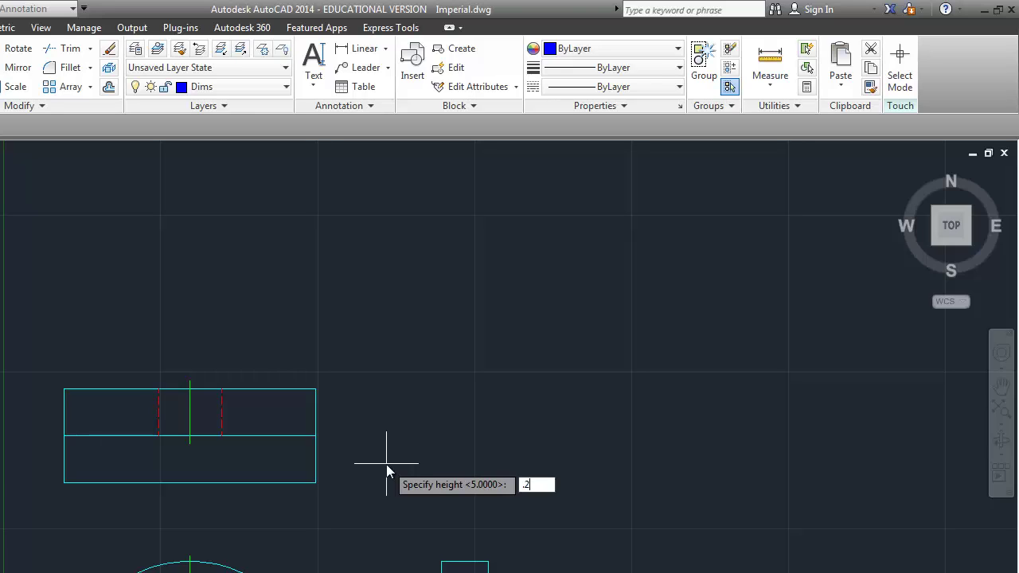
{"action": "key", "text": "Return"}
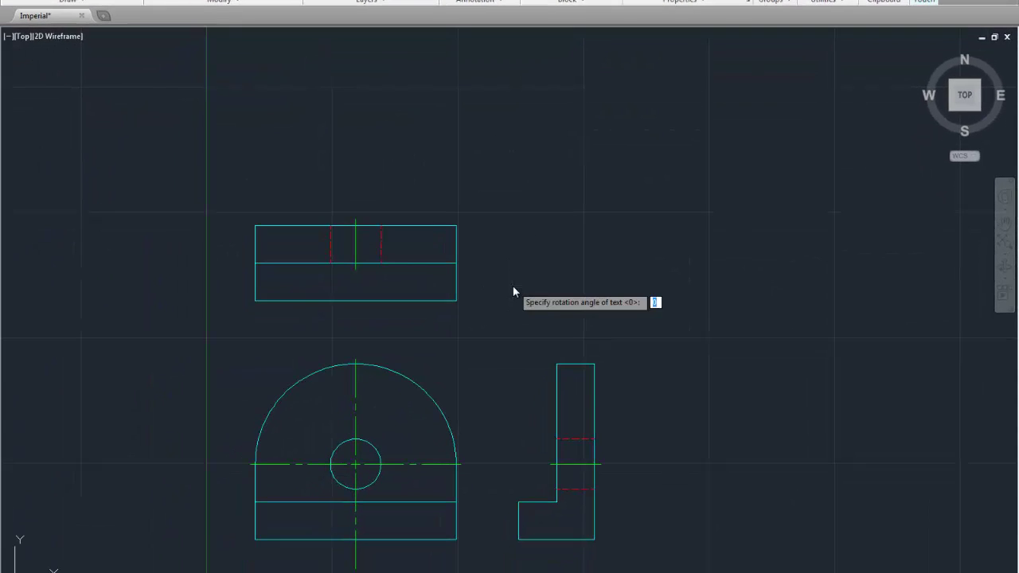
{"action": "key", "text": "Return"}
{"action": "type", "text": "Flange"}
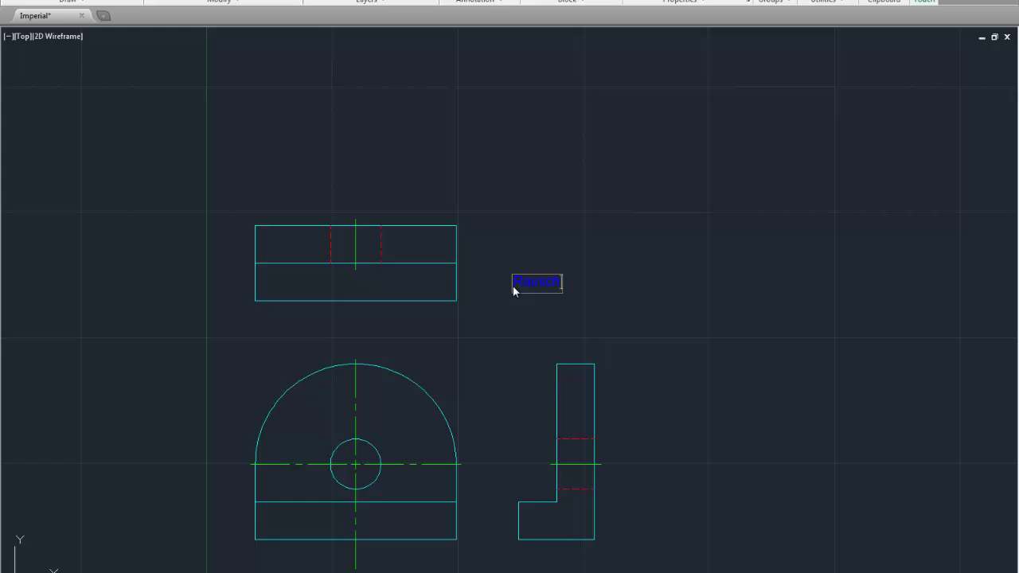
{"action": "key", "text": "Return"}
{"action": "key", "text": "Return"}
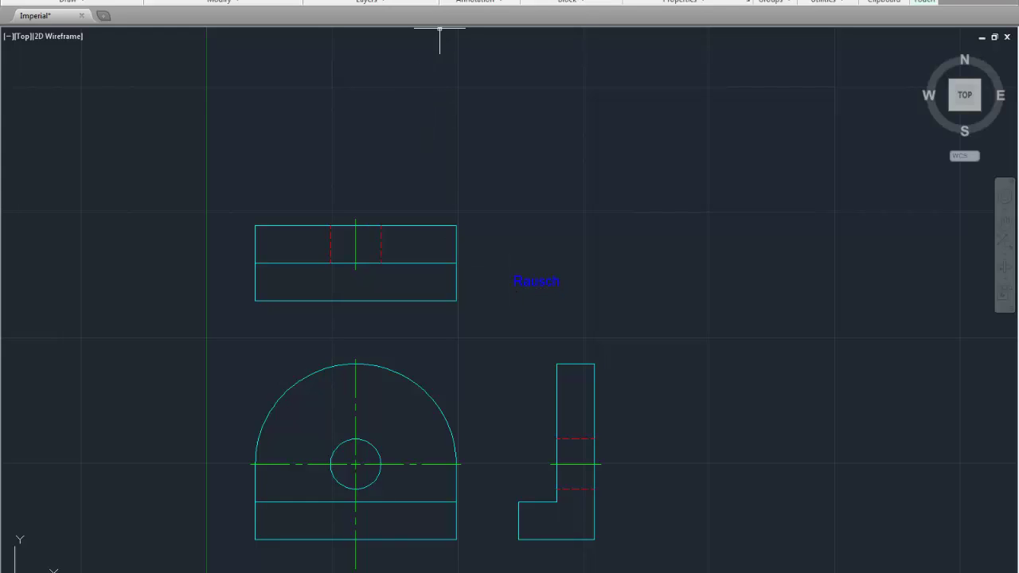
Add the single-line text "Type UR NAME" above the surname text, keeping the default height and 0° rotation
{"action": "left_click", "coordinate": [440, 30]}
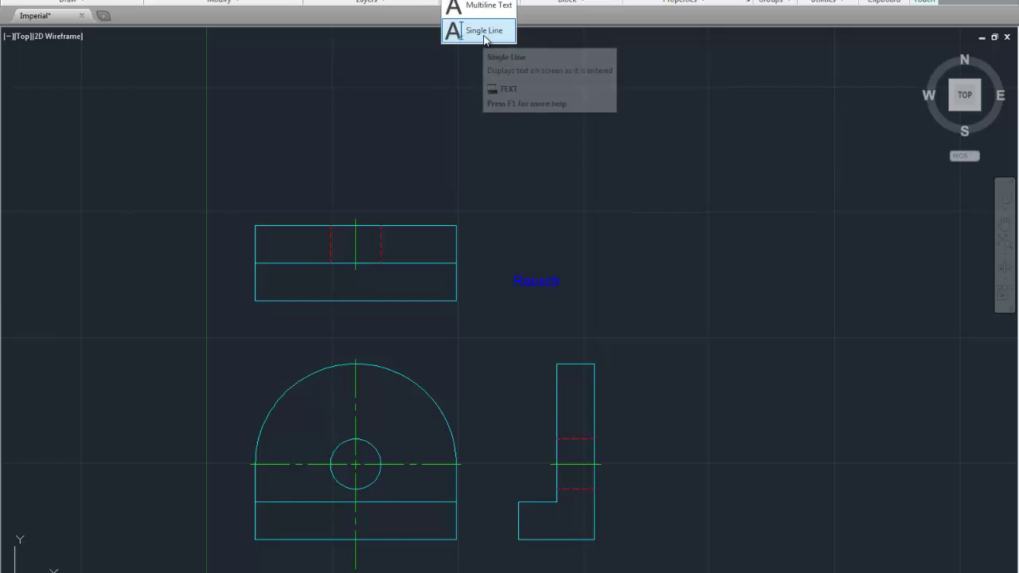
{"action": "left_click", "coordinate": [484, 32]}
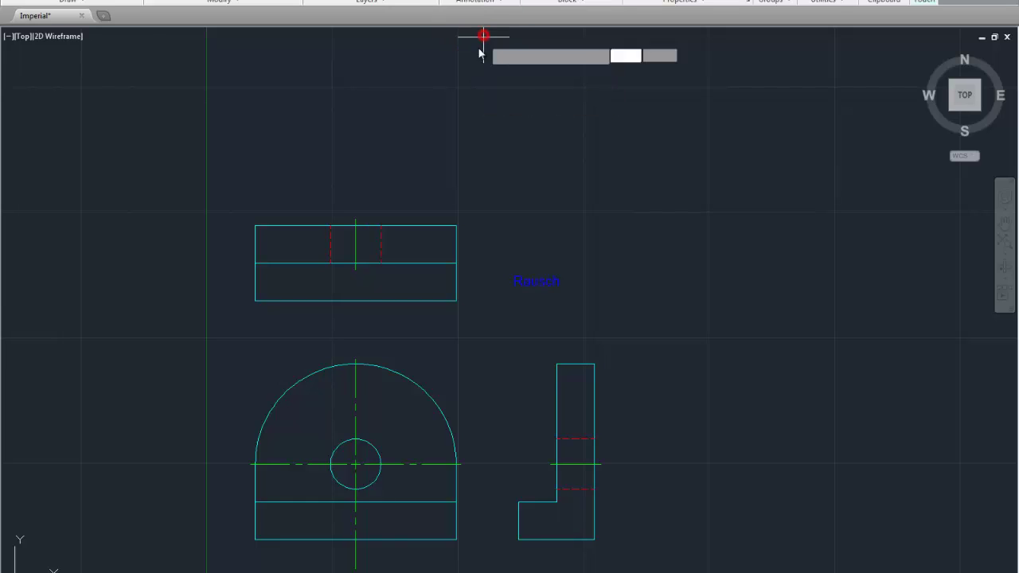
{"action": "left_click", "coordinate": [508, 231]}
{"action": "key", "text": "Return"}
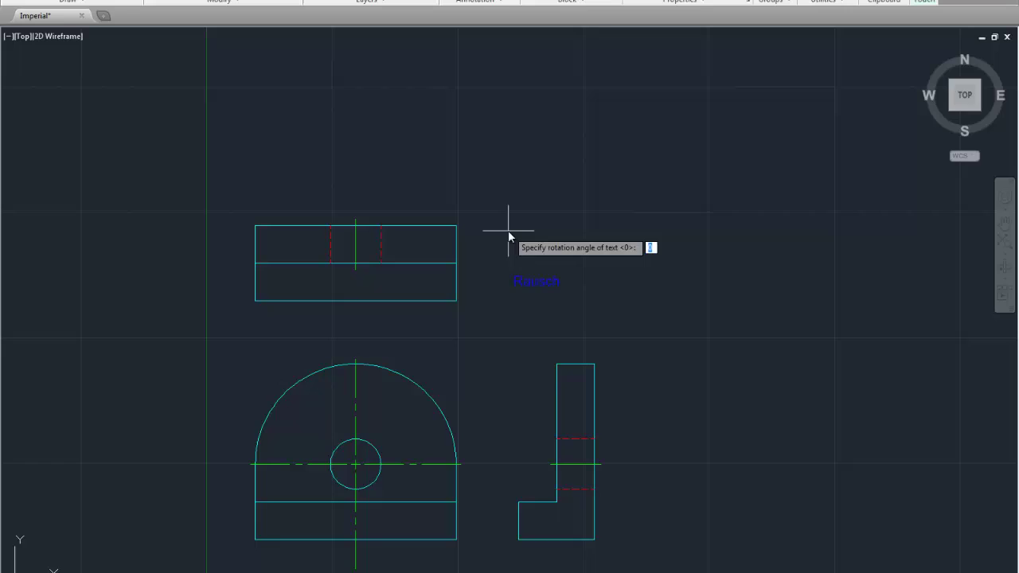
{"action": "key", "text": "Return"}
{"action": "type", "text": "Type"}
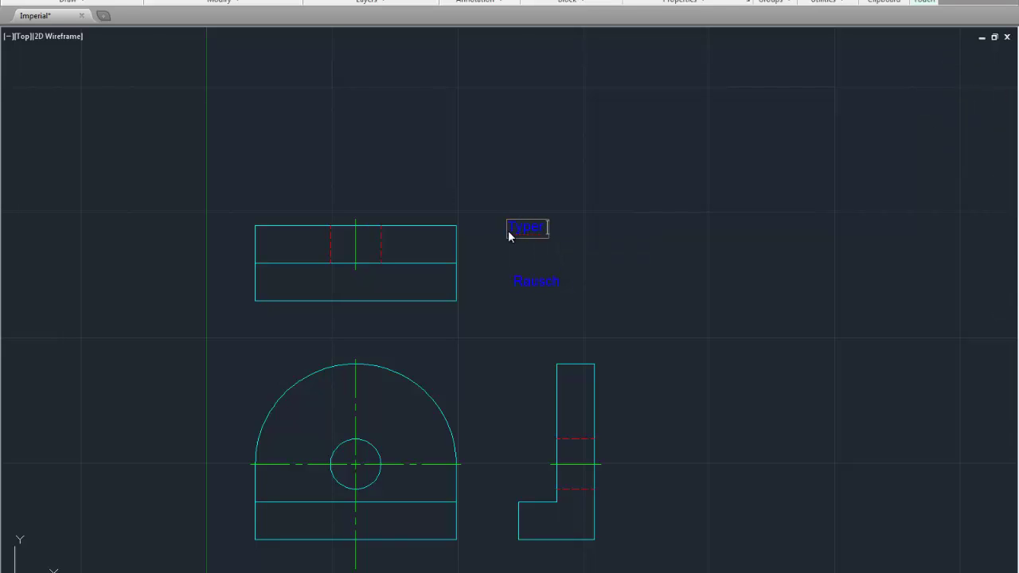
{"action": "type", "text": " UR NAME"}
{"action": "key", "text": "Return"}
{"action": "key", "text": "Return"}
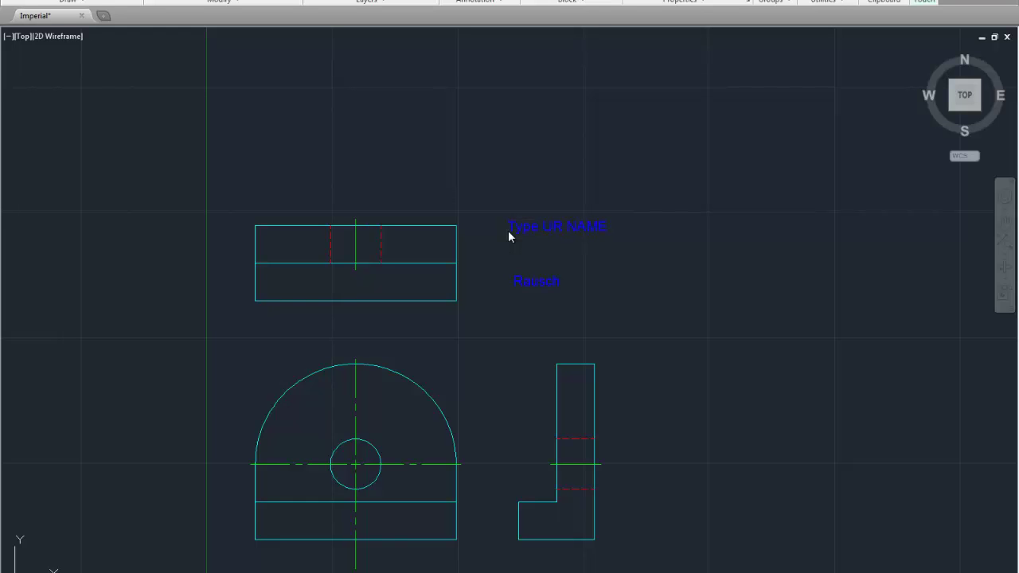